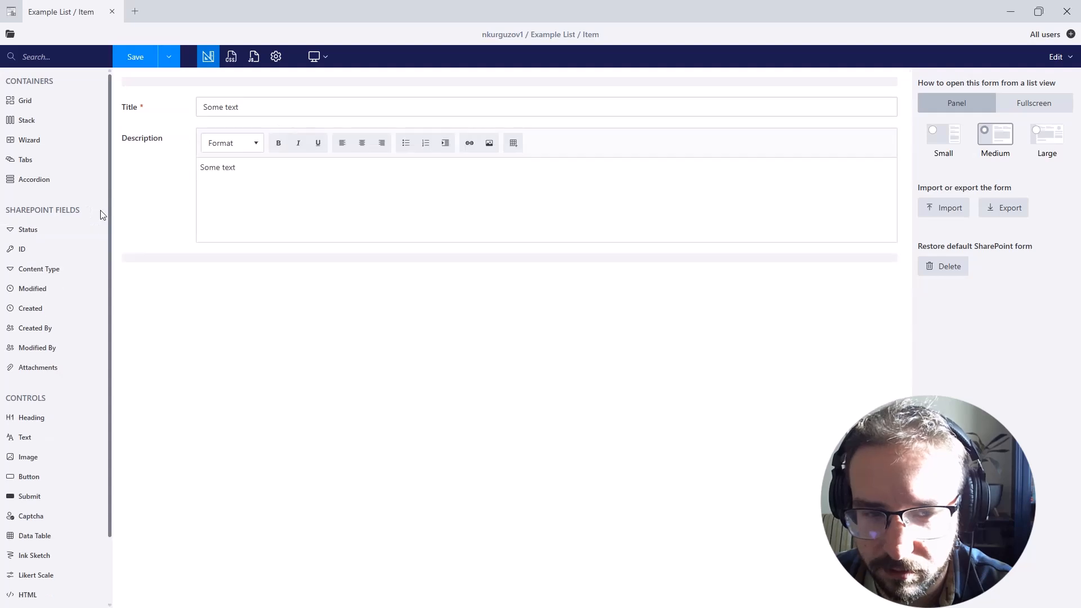
# - Add the Status field below Description and set all three fields' layout to show titles above their inputs
pyautogui.moveTo(89, 229); pyautogui.dragTo(225, 259)
pyautogui.moveTo(628, 403); pyautogui.dragTo(285, 103)
pyautogui.click(1052, 303)
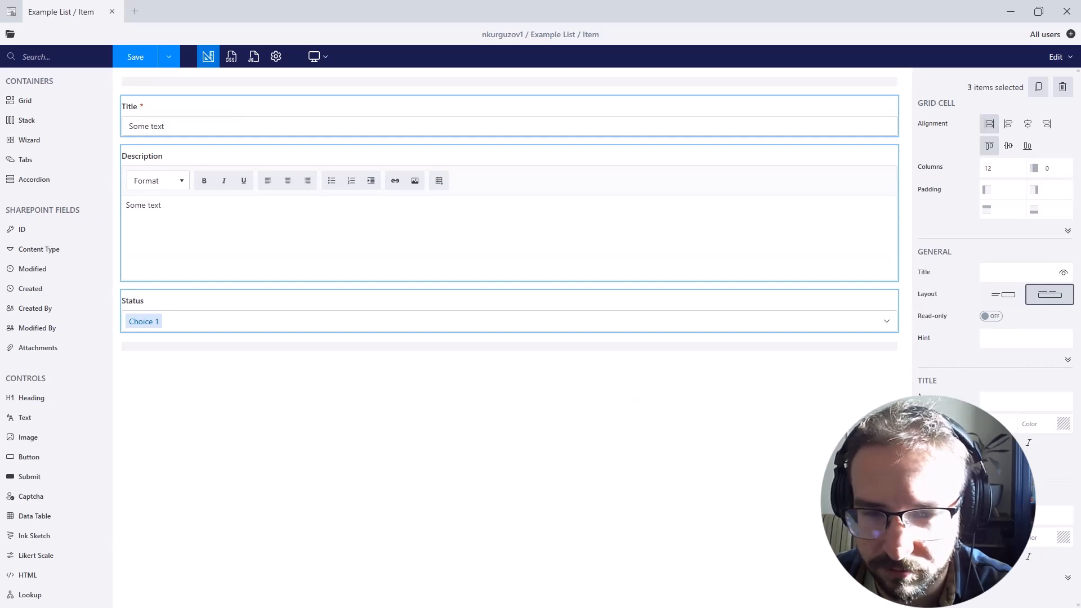
pyautogui.click(999, 320)
pyautogui.click(998, 320)
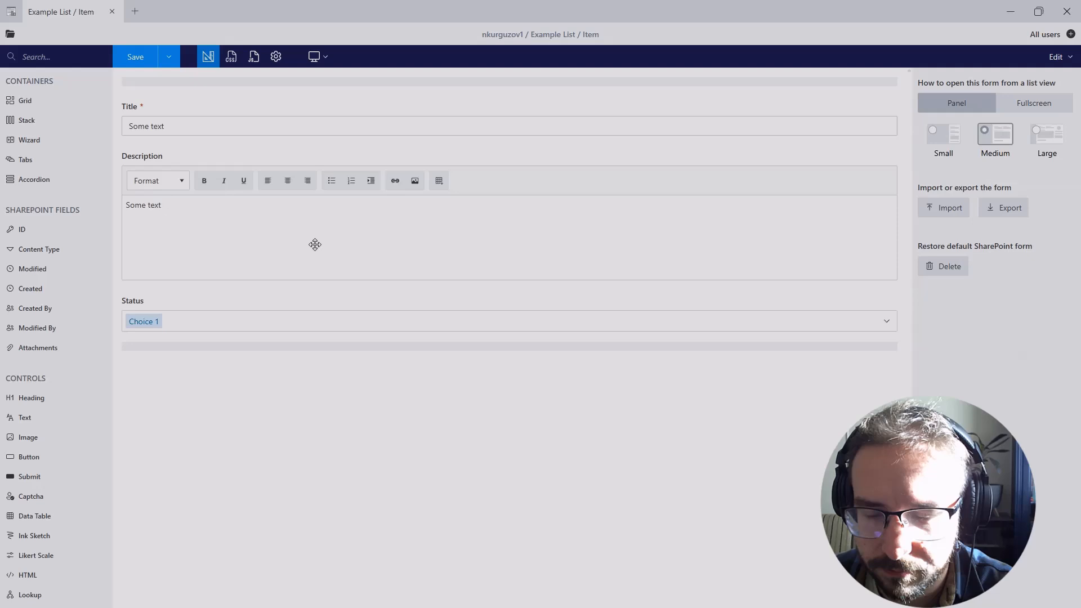
# - Set the Description field's hint to "Example description"
pyautogui.click(349, 248)
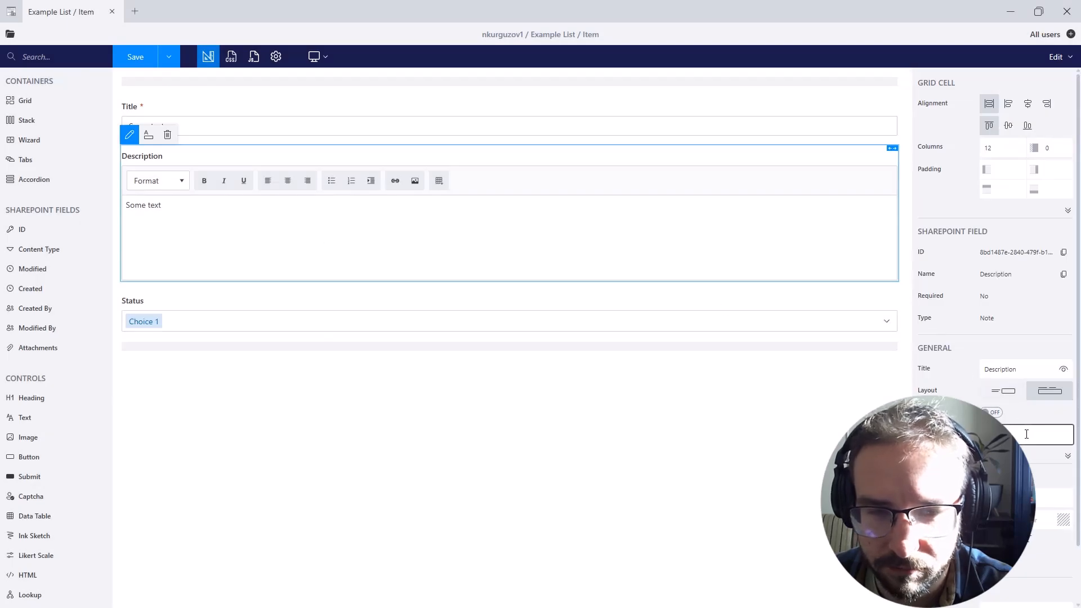
pyautogui.write('Example description')
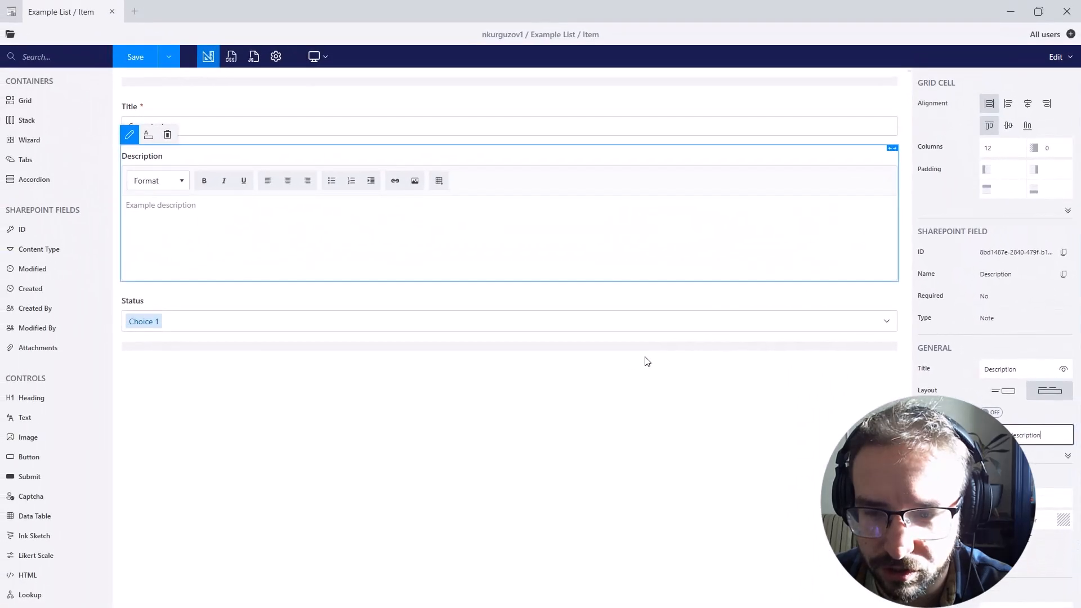
pyautogui.click(589, 425)
# - Add a Rating common field below the Status field
pyautogui.scroll(-1, 62, 514)
pyautogui.scroll(-5, 80, 591)
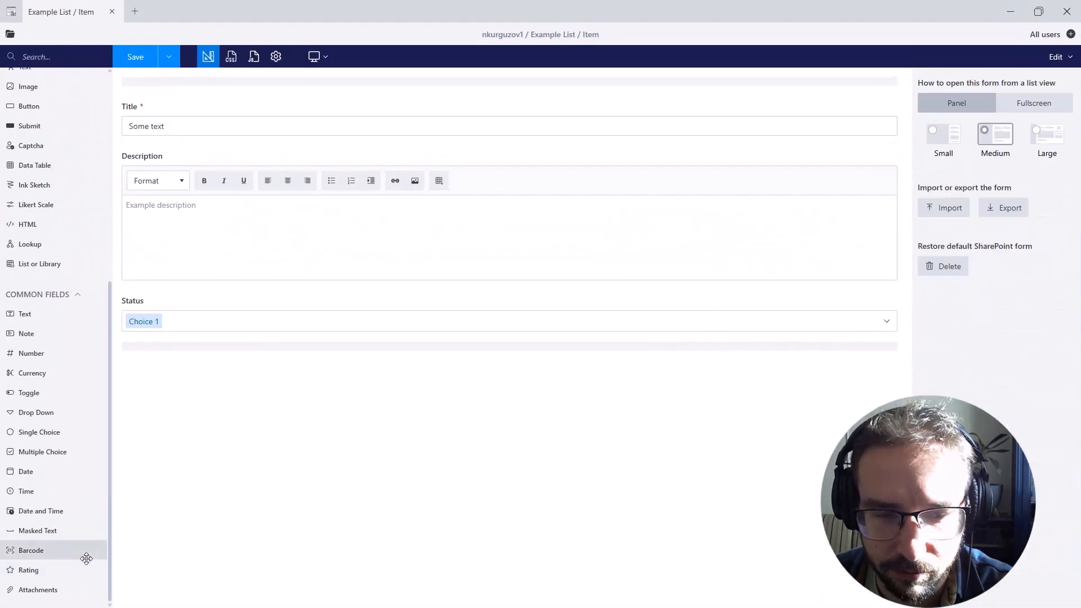
pyautogui.moveTo(81, 569); pyautogui.dragTo(237, 369)
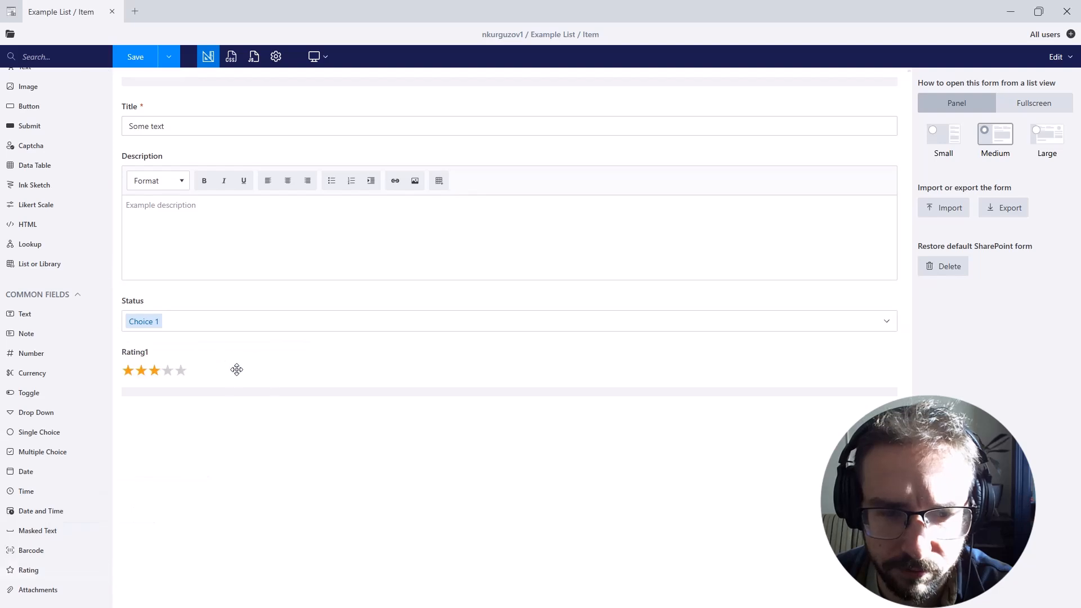
# - Add a Barcode field below the rating and delete it again
pyautogui.moveTo(39, 559); pyautogui.dragTo(194, 401)
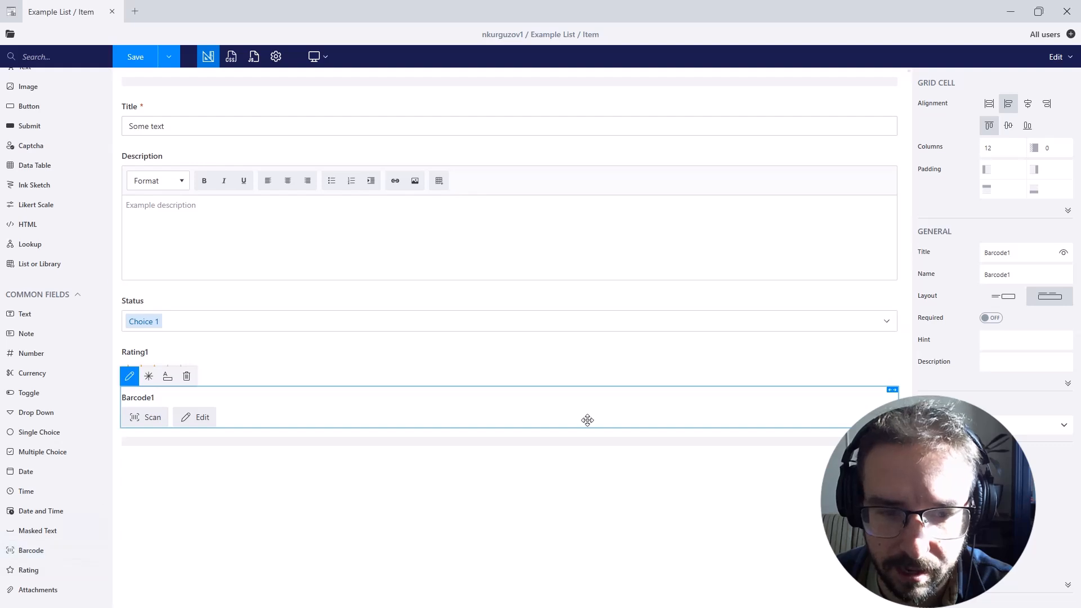
pyautogui.press('Delete')
# - Change the rating to heart symbols, trying 10 symbols and settling on 3
pyautogui.click(507, 371)
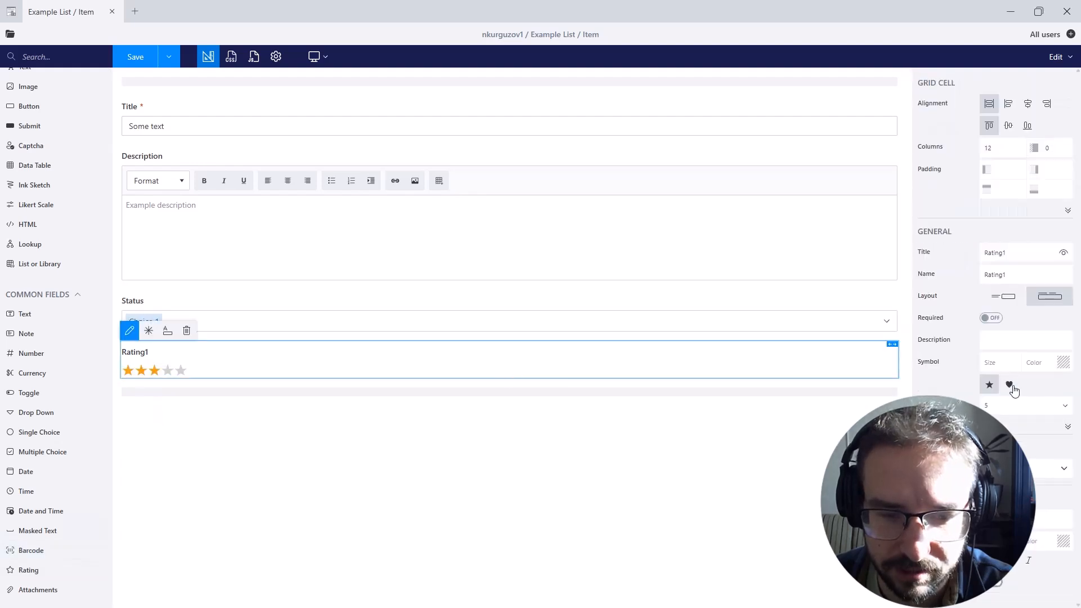
pyautogui.click(1016, 405)
pyautogui.click(1013, 439)
pyautogui.click(1007, 385)
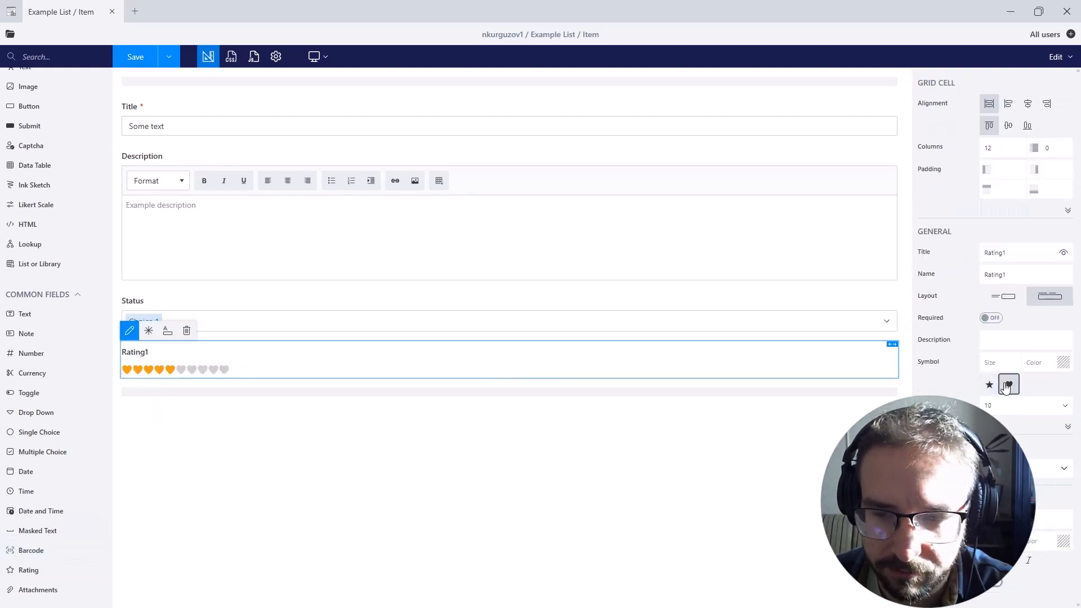
pyautogui.click(1010, 404)
pyautogui.click(1013, 452)
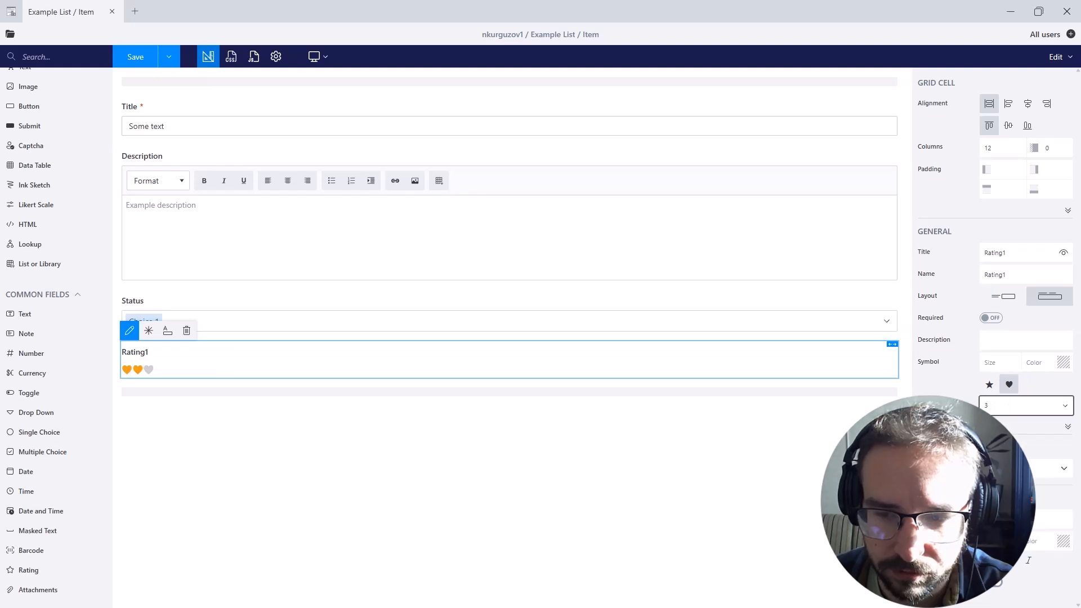
# - Switch the rating symbol back to stars and try different symbol colors, including blue #002df7
pyautogui.click(990, 385)
pyautogui.click(1063, 362)
pyautogui.click(1045, 383)
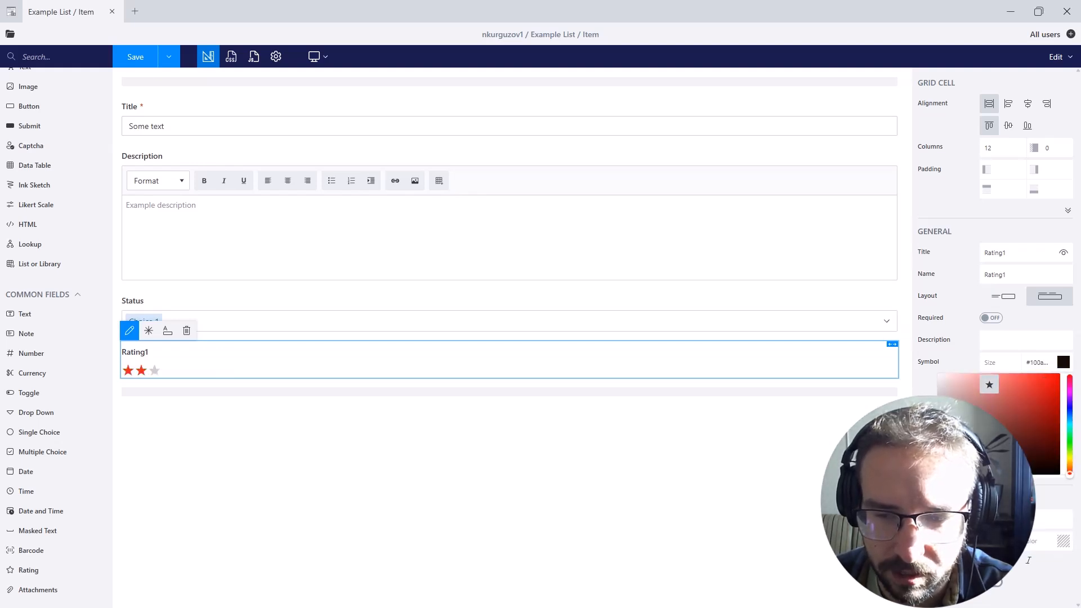
pyautogui.moveTo(988, 469); pyautogui.dragTo(1063, 376)
pyautogui.moveTo(1069, 474); pyautogui.dragTo(1076, 411)
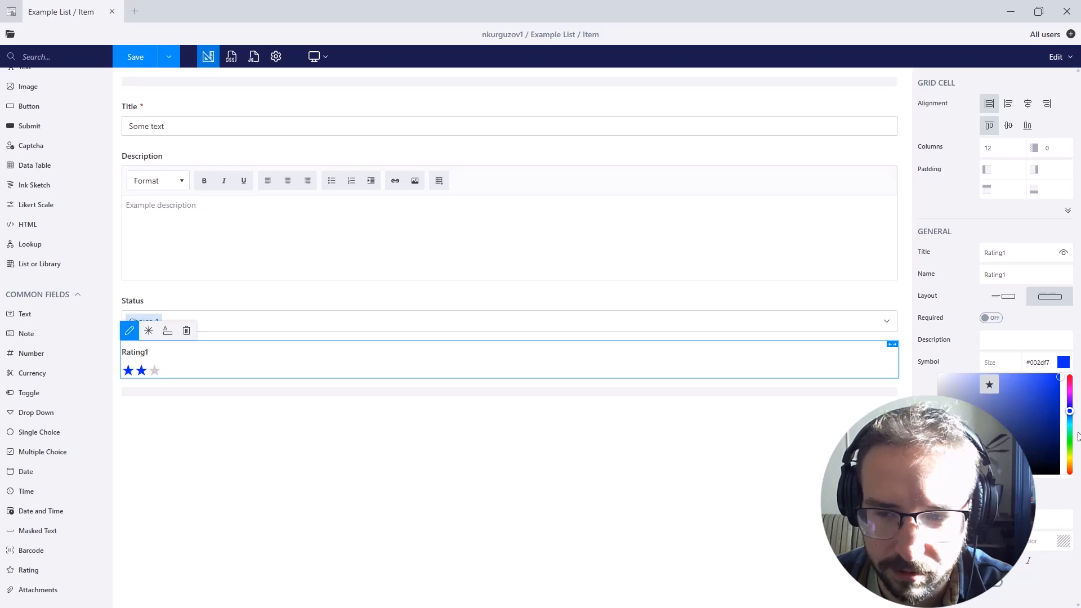
pyautogui.moveTo(1071, 459)
pyautogui.mouseDown()
pyautogui.moveTo(1073, 435)
pyautogui.moveTo(1076, 466)
pyautogui.mouseUp()
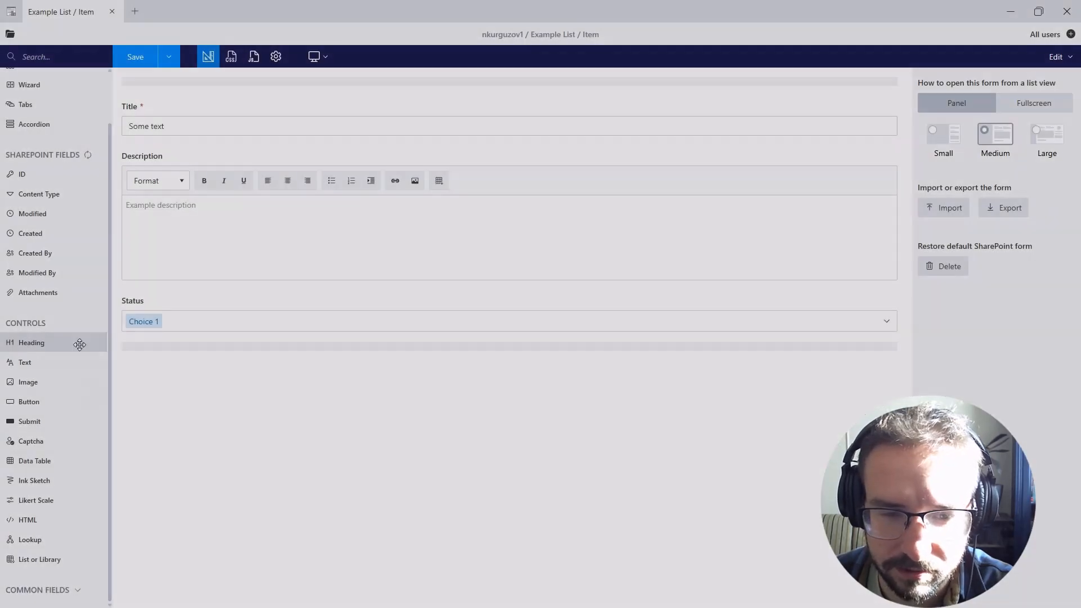
# - Add a Heading control above the Title field with the text "Example Form"
pyautogui.moveTo(77, 342); pyautogui.dragTo(490, 133)
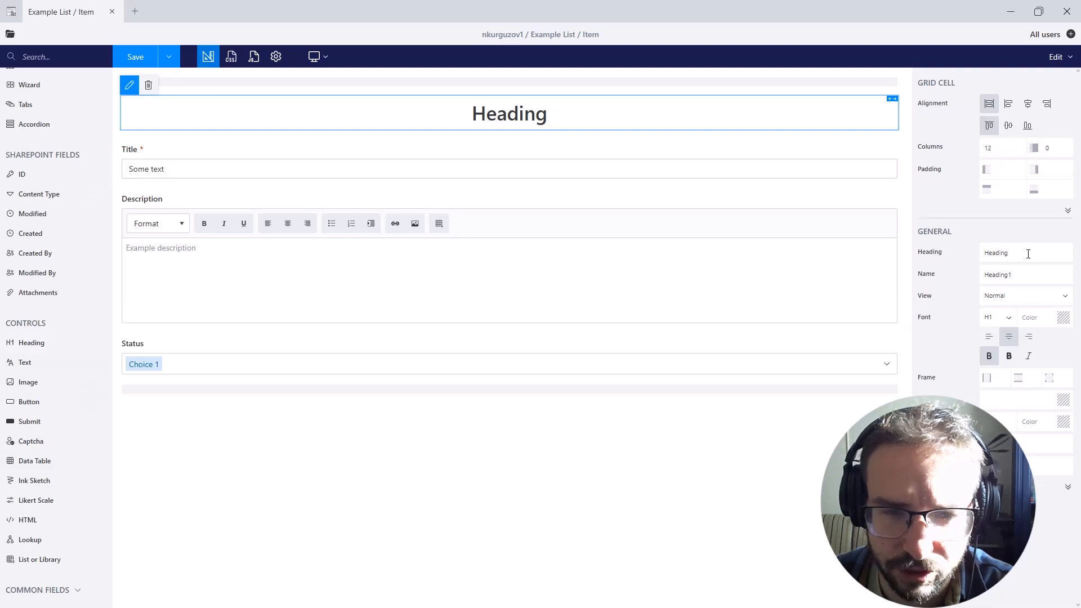
pyautogui.doubleClick(1007, 253)
pyautogui.write('Exam')
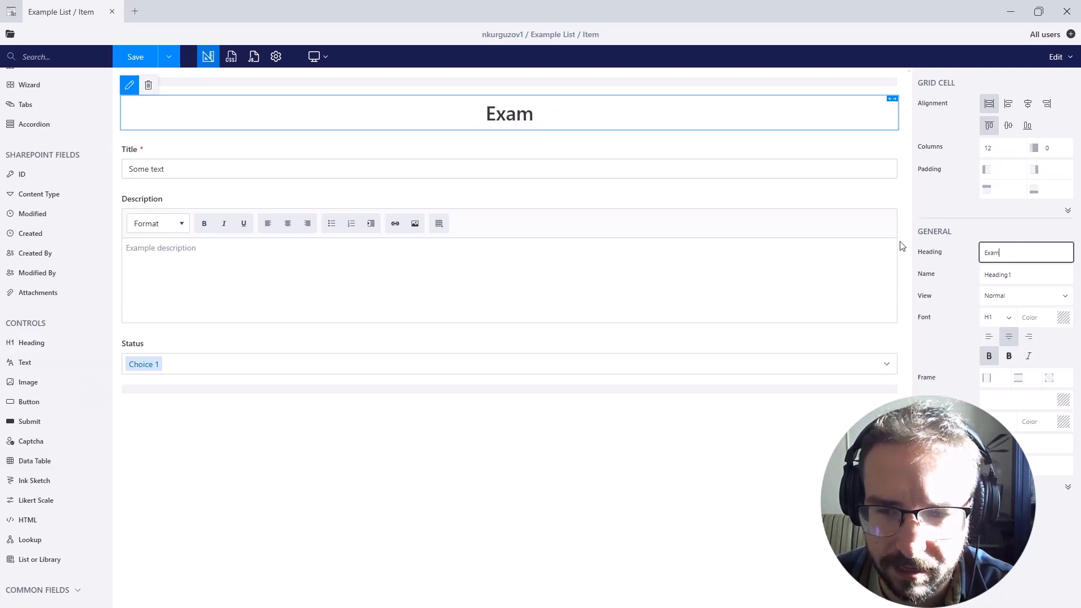
pyautogui.write('ple Form')
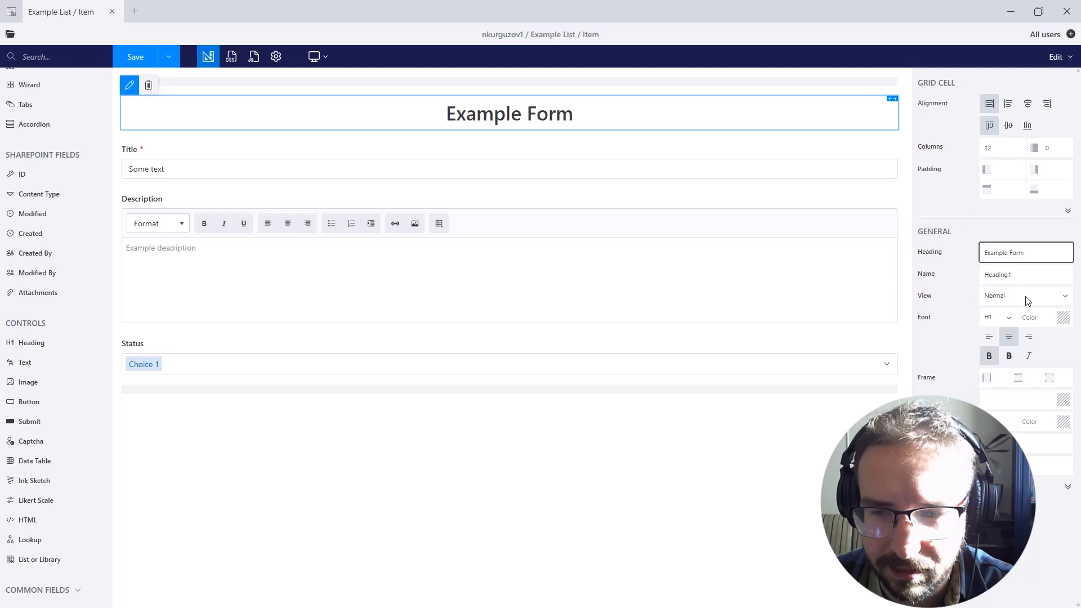
# - Try several heading views, including Underline 1, and choose the one with a line on both sides of the text
pyautogui.click(1028, 301)
pyautogui.click(1013, 326)
pyautogui.click(1020, 302)
pyautogui.click(1018, 340)
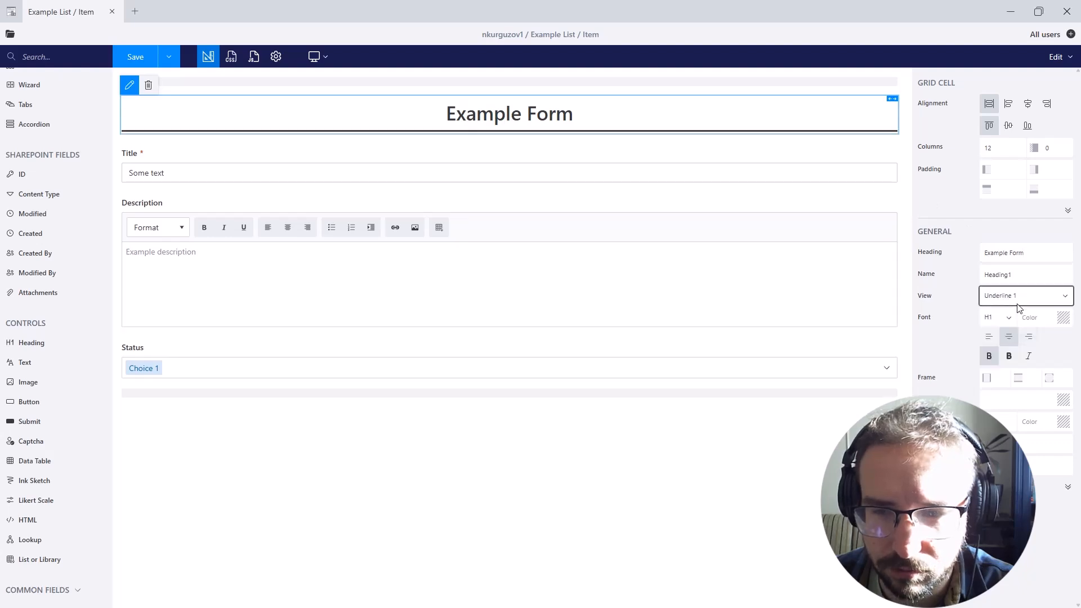
pyautogui.click(1019, 304)
pyautogui.click(1022, 356)
pyautogui.click(1020, 302)
pyautogui.click(1013, 326)
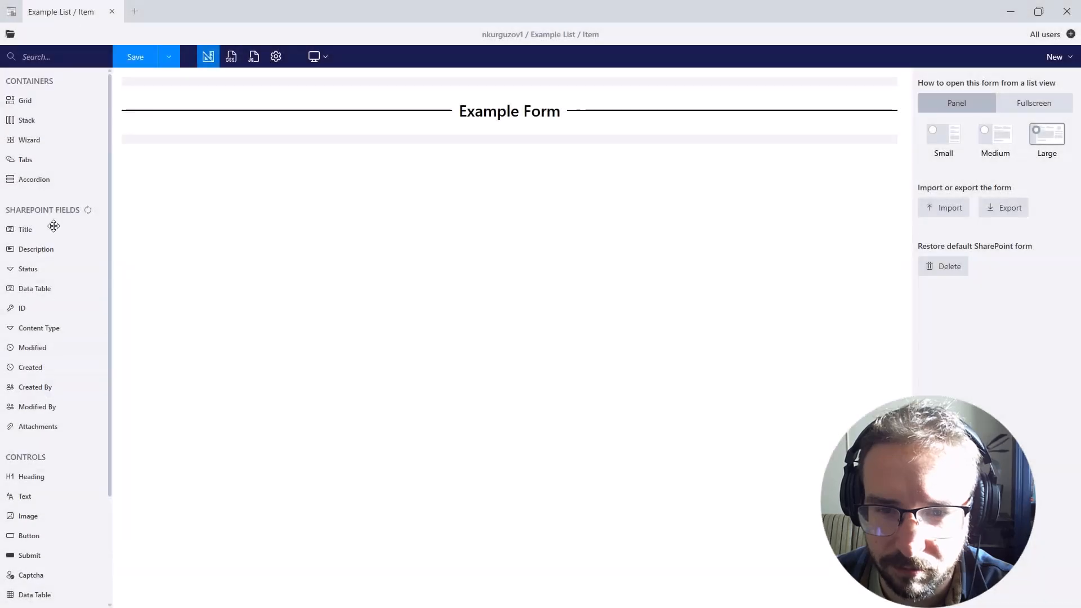
# - Add a Stack container below the heading and place the Title and Status fields side by side in it
pyautogui.moveTo(27, 119); pyautogui.dragTo(199, 145)
pyautogui.moveTo(25, 229); pyautogui.dragTo(162, 151)
pyautogui.moveTo(46, 241); pyautogui.dragTo(354, 183)
pyautogui.click(232, 169)
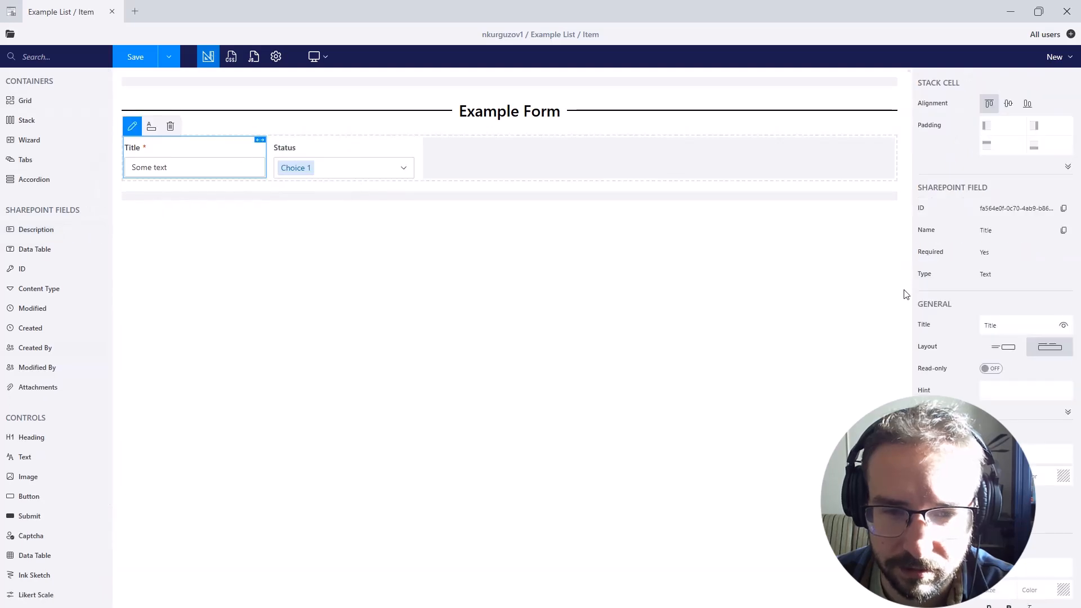
pyautogui.click(360, 140)
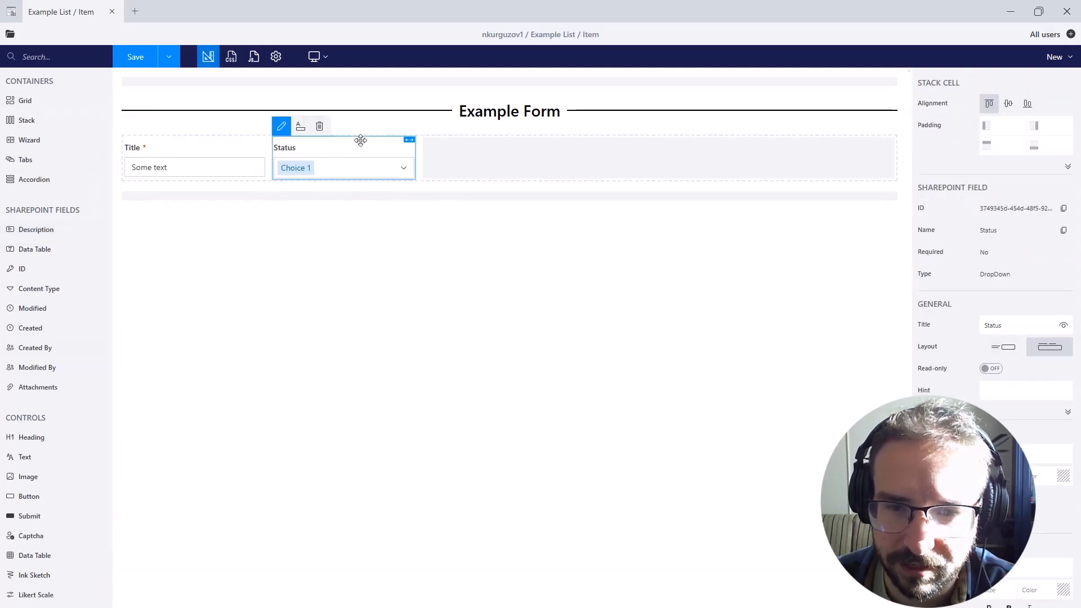
# - Set the stack container's spacing to 250
pyautogui.click(573, 148)
pyautogui.write('25')
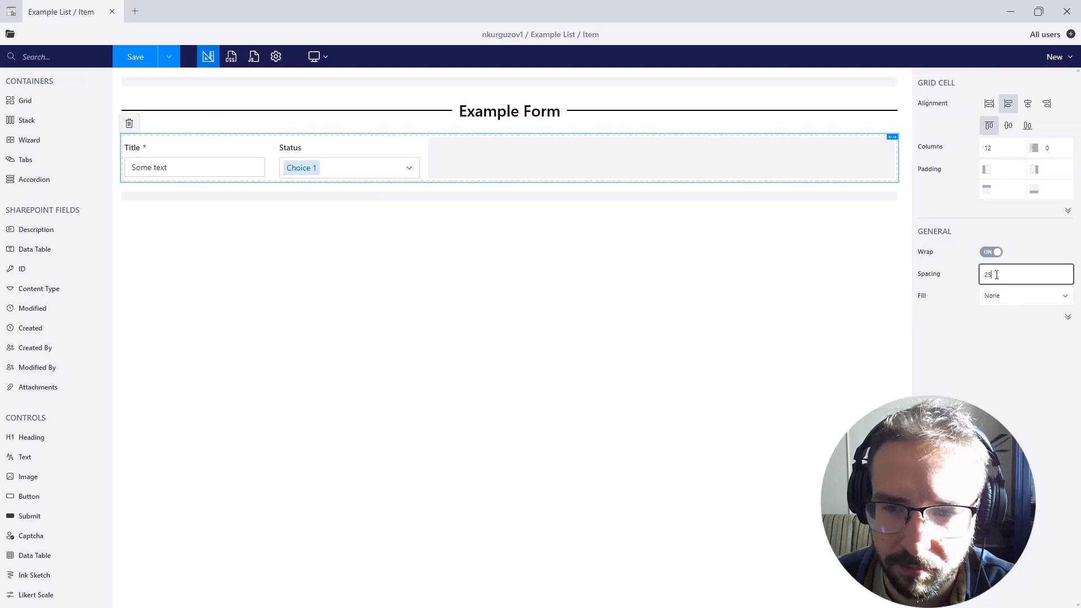
pyautogui.write('0')
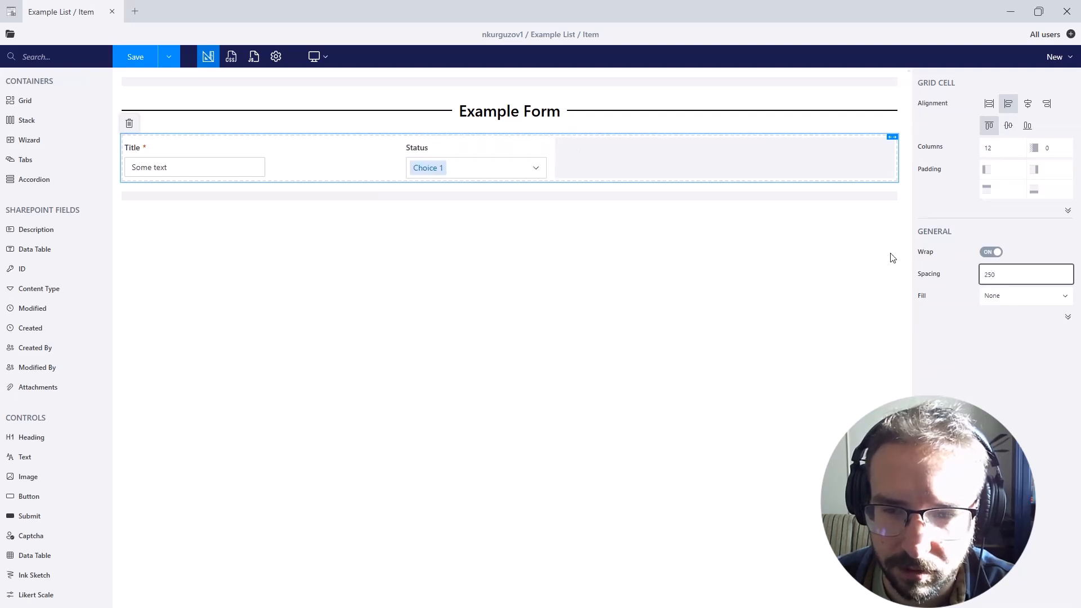
# - Try the stack's Fill option as First and as Last, and delete the stack
pyautogui.click(1016, 297)
pyautogui.click(1007, 331)
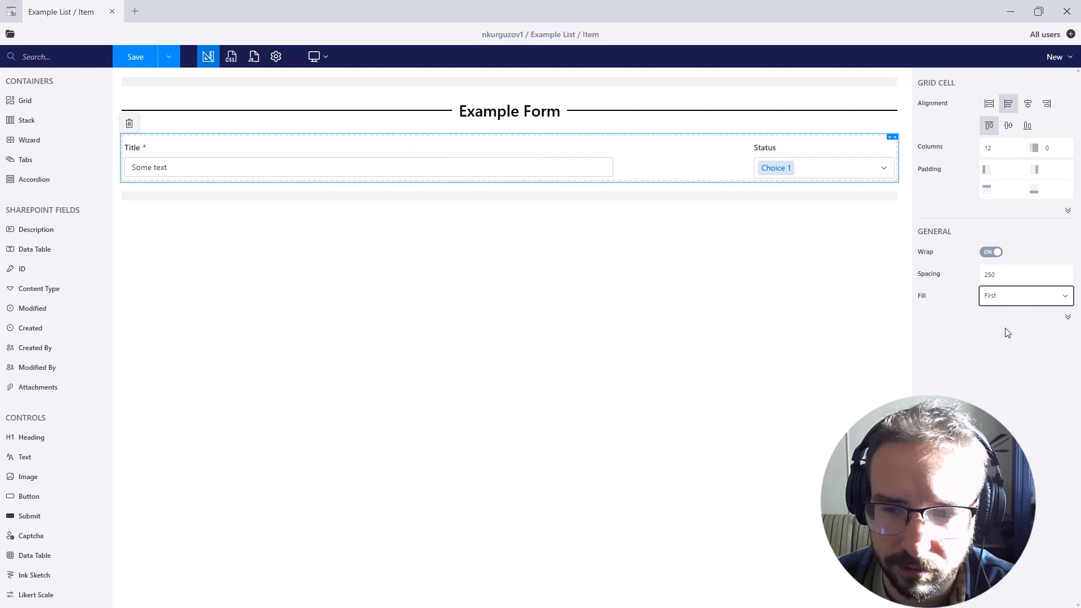
pyautogui.click(1013, 295)
pyautogui.click(992, 342)
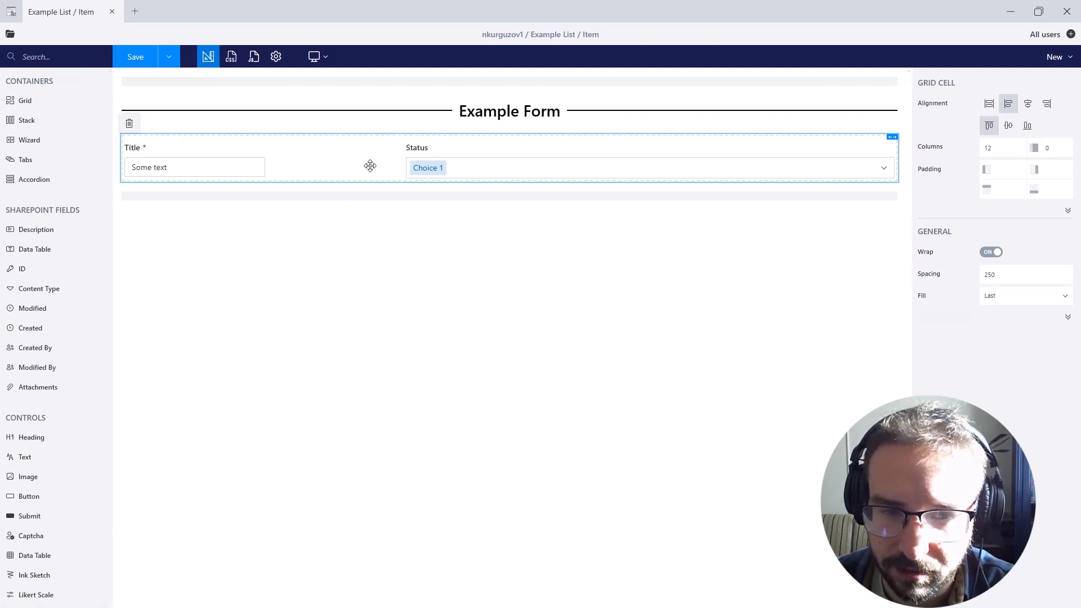
pyautogui.press('Delete')
# - Add a List or Library control below the heading and set its data source to Filter List
pyautogui.scroll(-3, 39, 563)
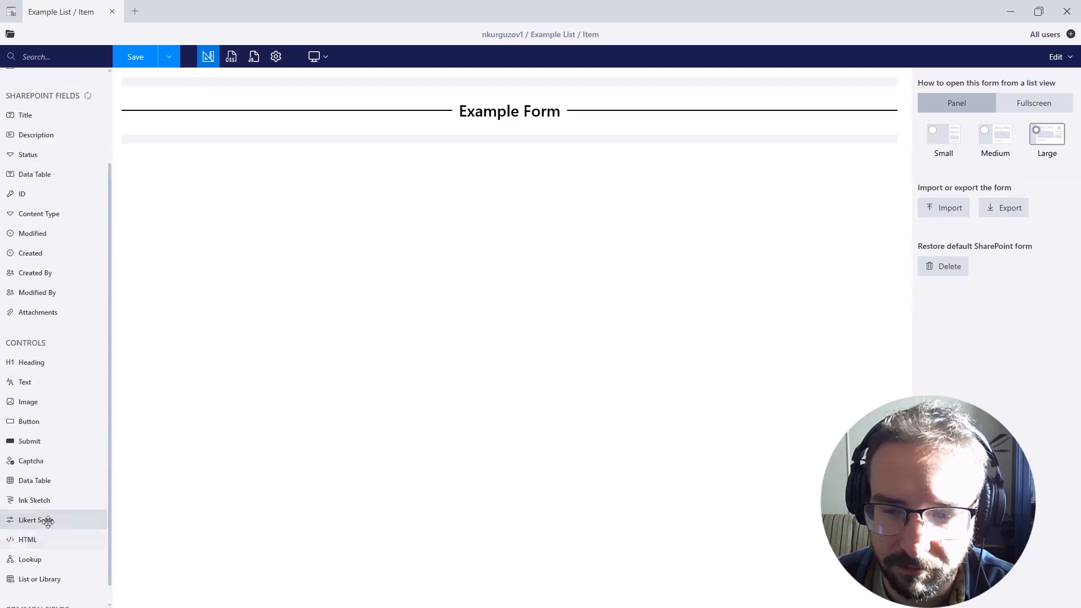
pyautogui.moveTo(36, 578); pyautogui.dragTo(304, 144)
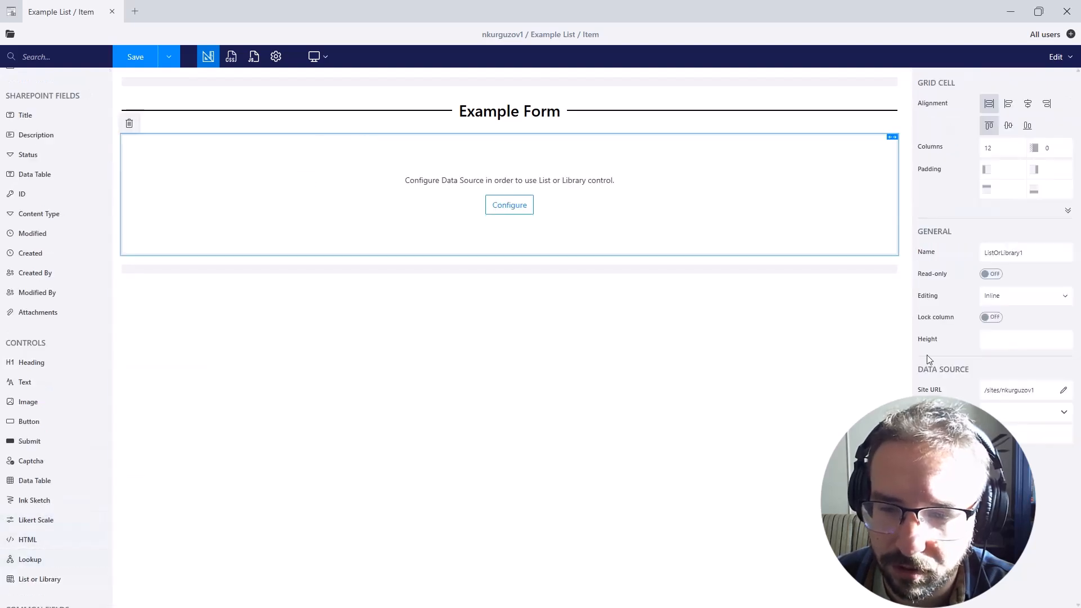
pyautogui.click(1019, 411)
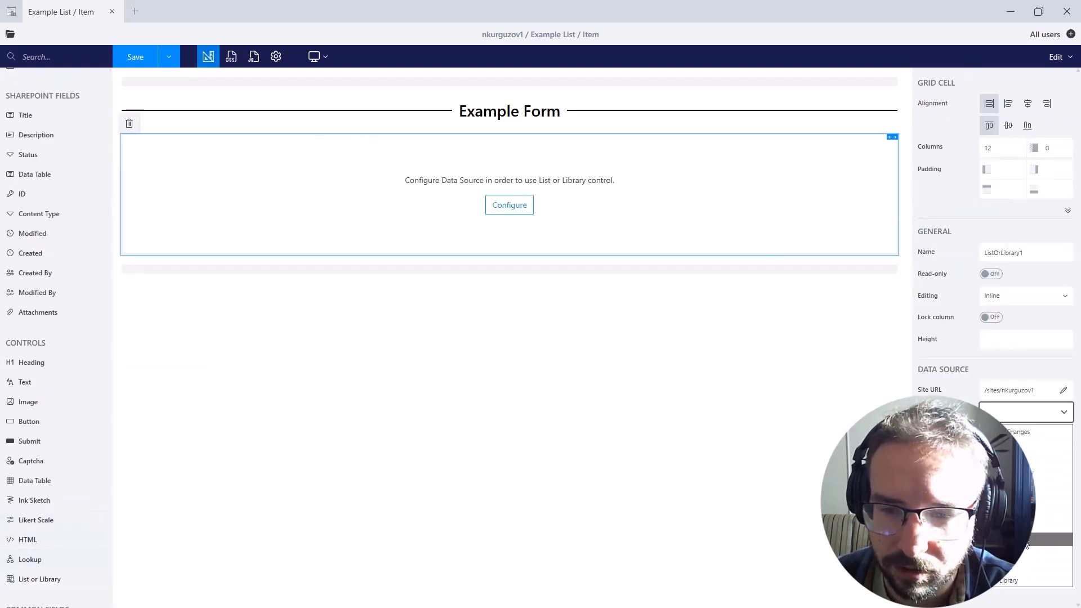
pyautogui.click(1053, 512)
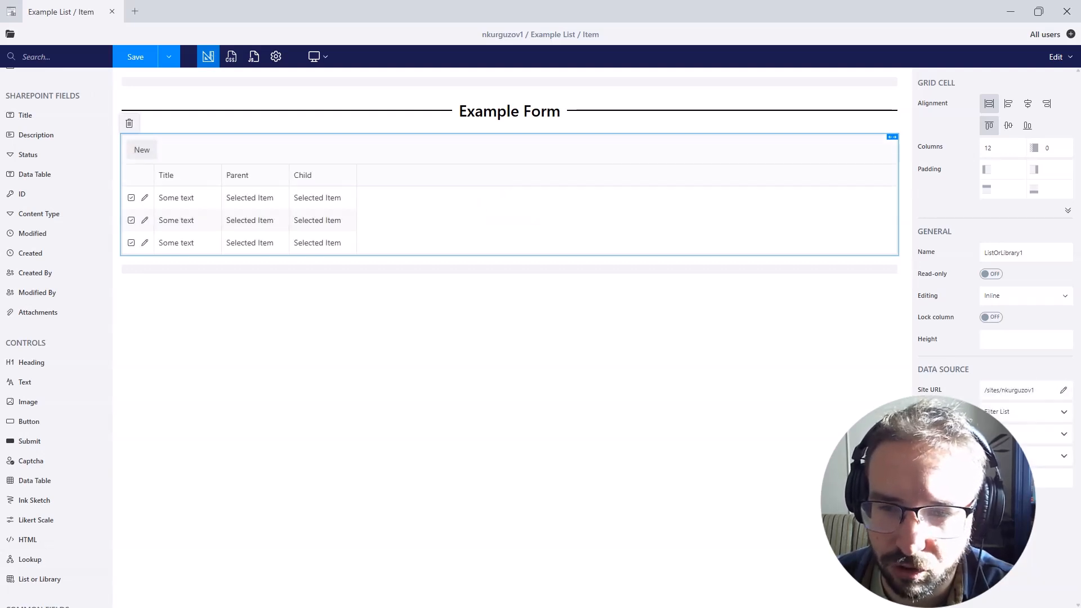
# - Set the width of the list control's Title column to 500
pyautogui.click(176, 176)
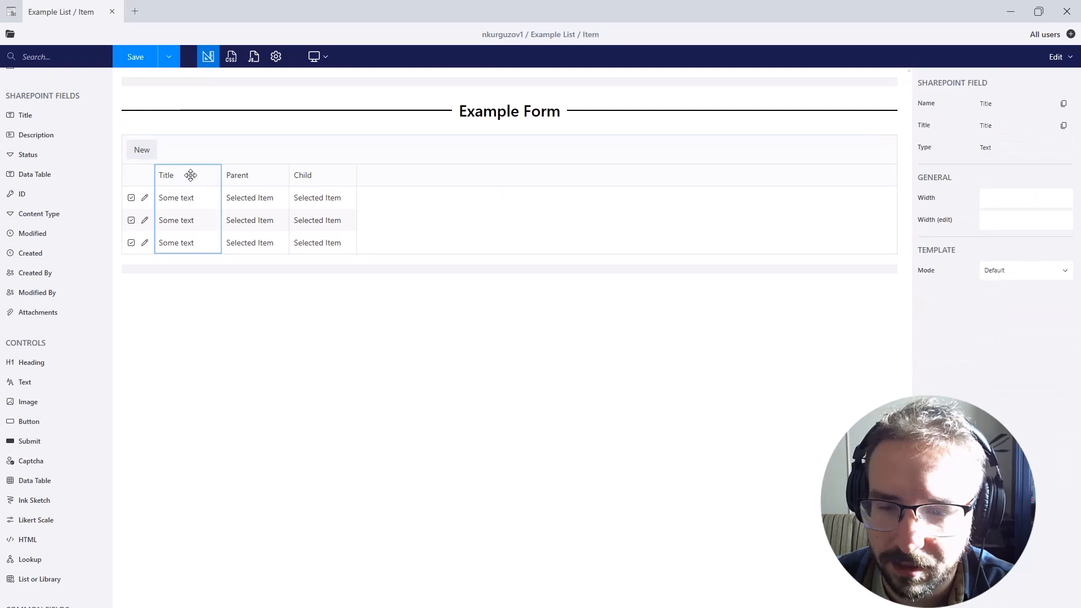
pyautogui.click(1025, 197)
pyautogui.write('500')
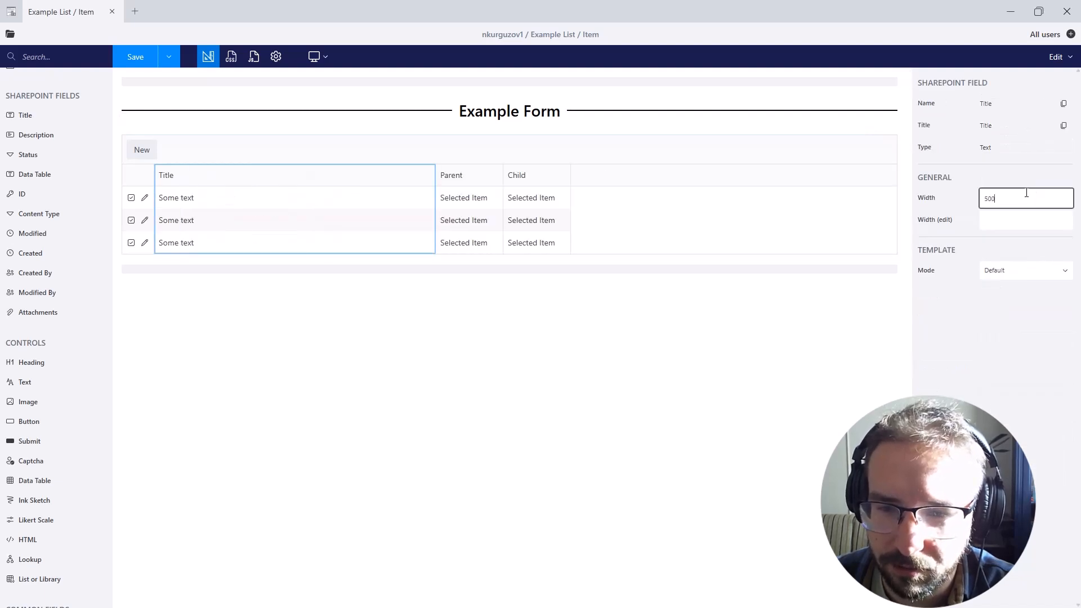
# - Order the lookup items of the Parent column by Title
pyautogui.click(484, 179)
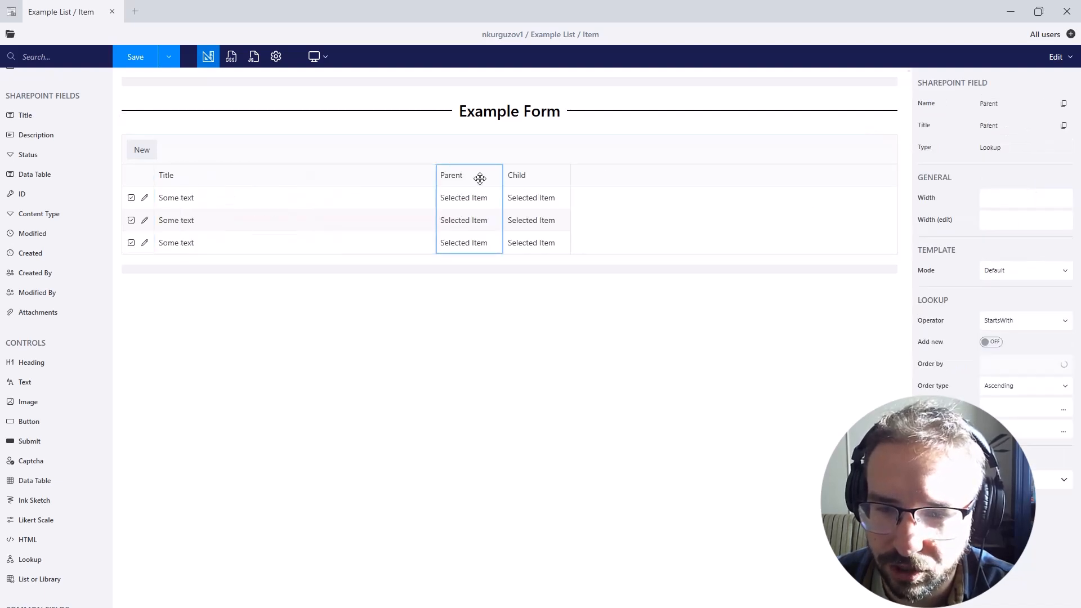
pyautogui.click(1007, 364)
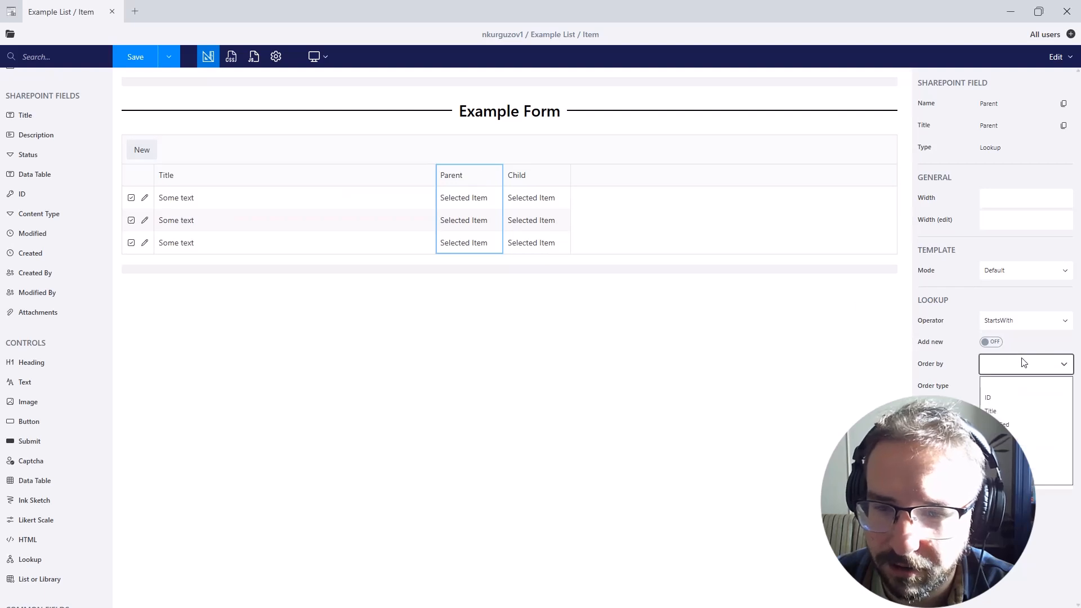
pyautogui.click(1009, 410)
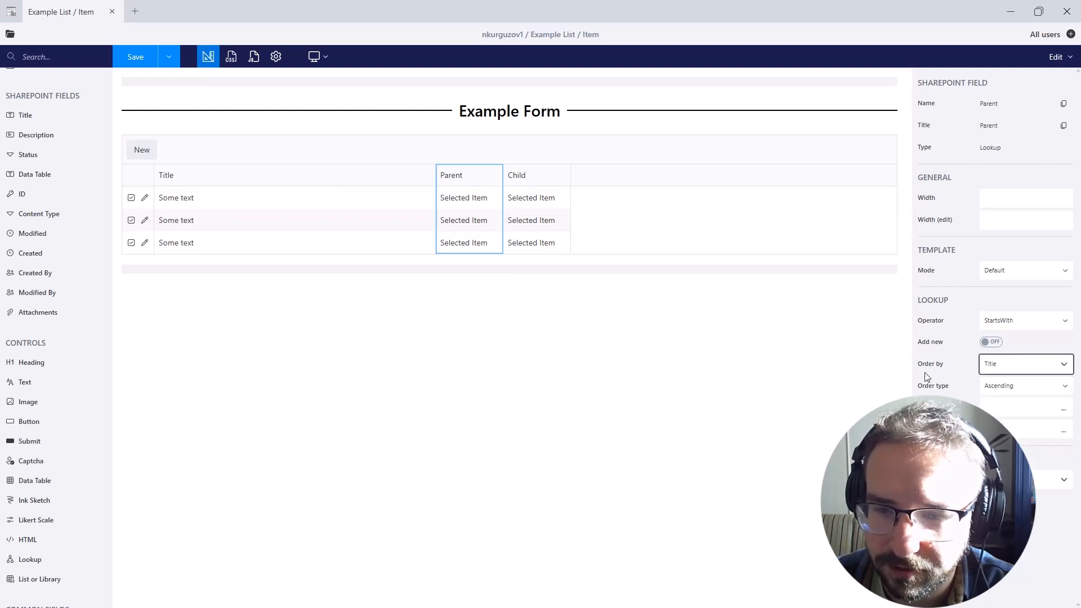
# - Select the list control's Child column and choose options in the settings group below its lookup settings
pyautogui.click(563, 188)
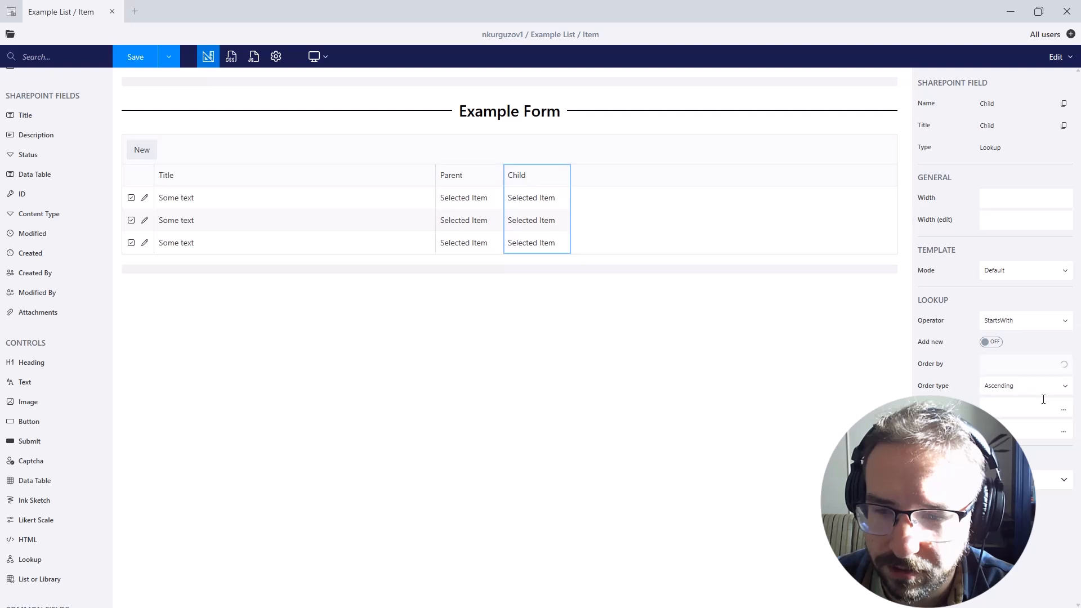
pyautogui.click(1067, 482)
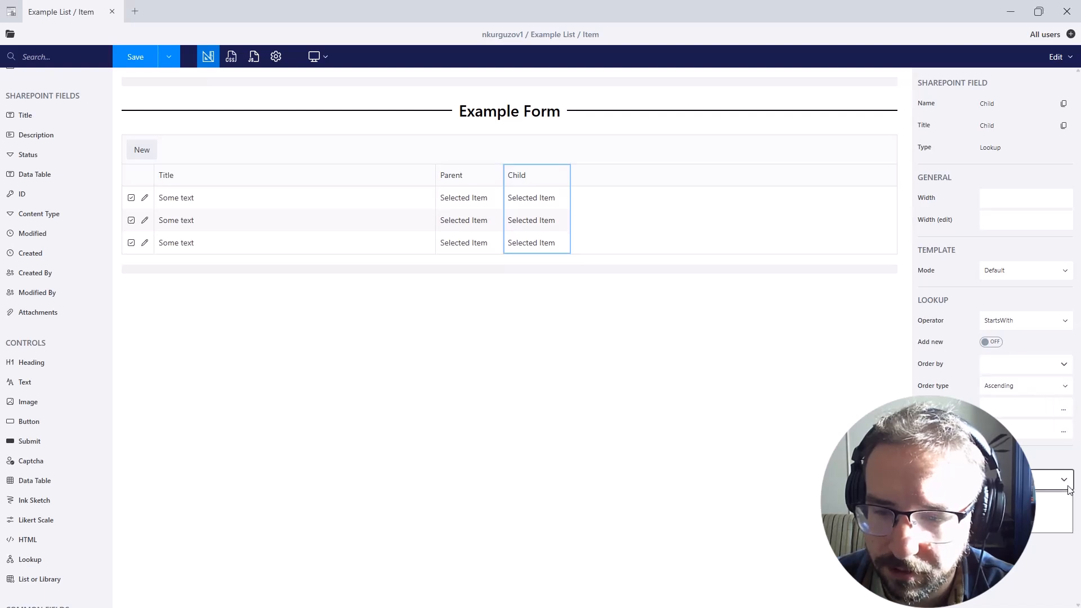
pyautogui.click(1051, 513)
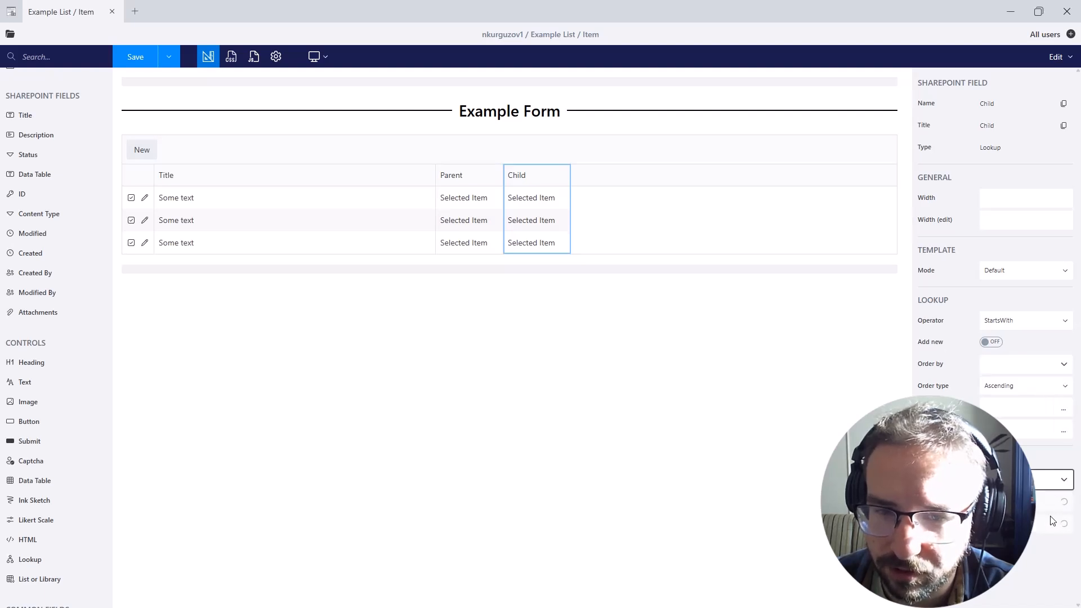
pyautogui.click(1069, 521)
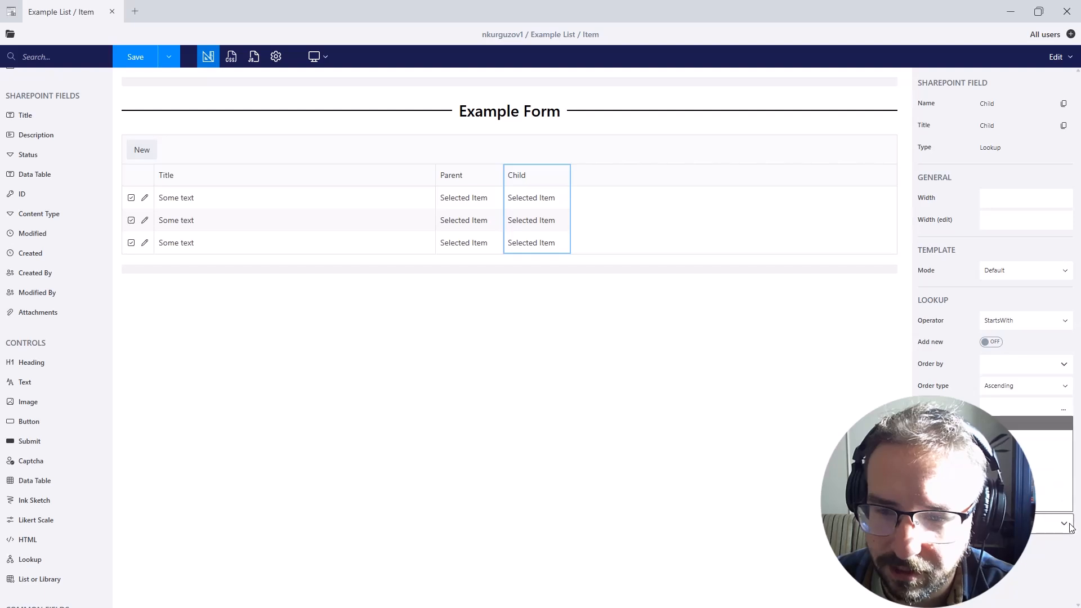
pyautogui.click(1046, 431)
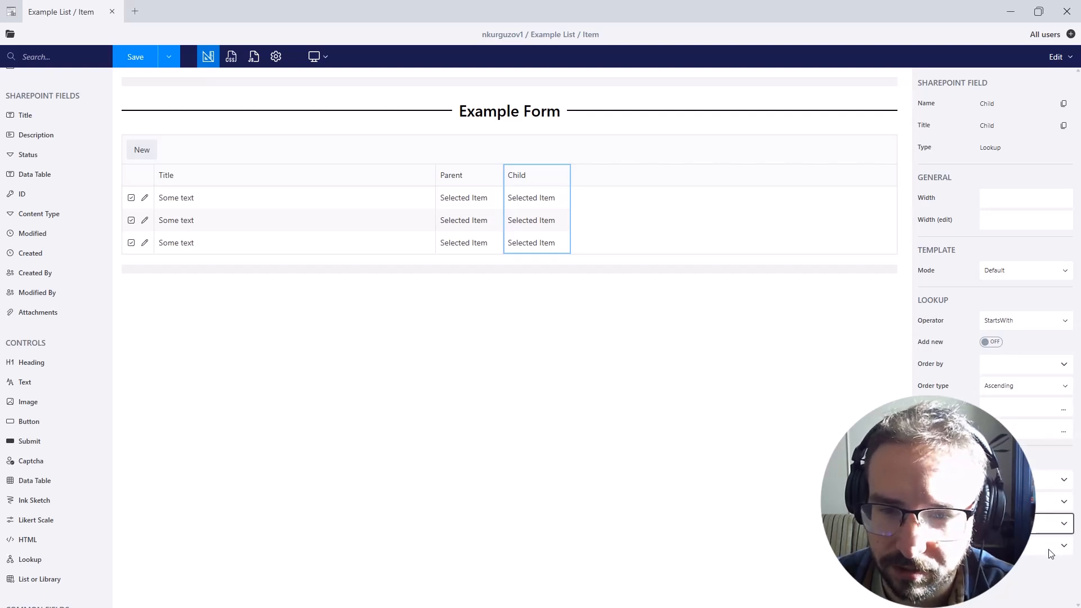
# - Check the Extra fields property of the Child column and order its lookup items by Title
pyautogui.click(1064, 410)
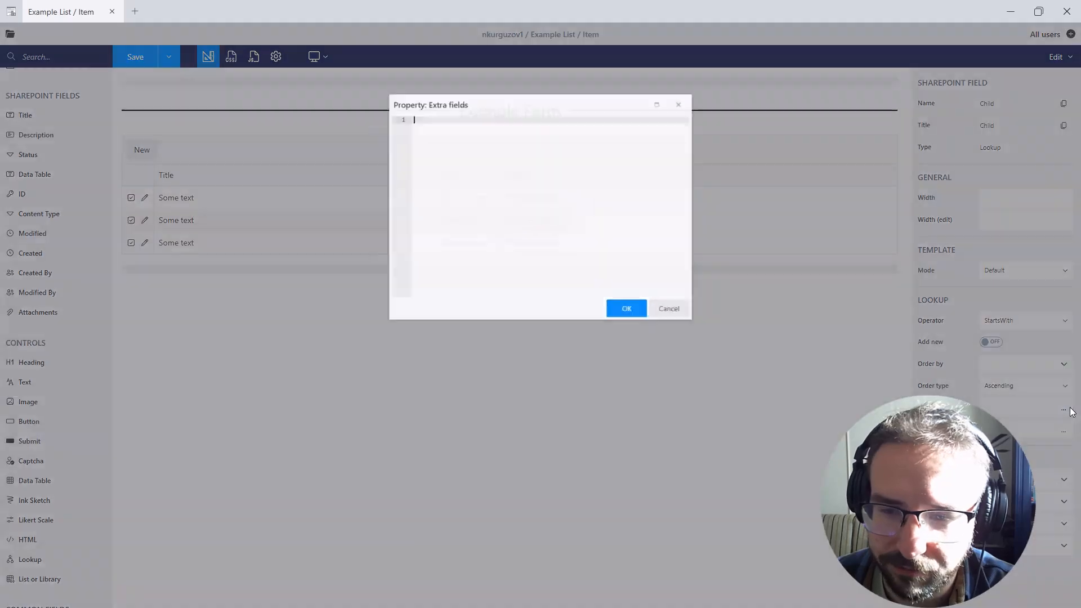
pyautogui.click(683, 318)
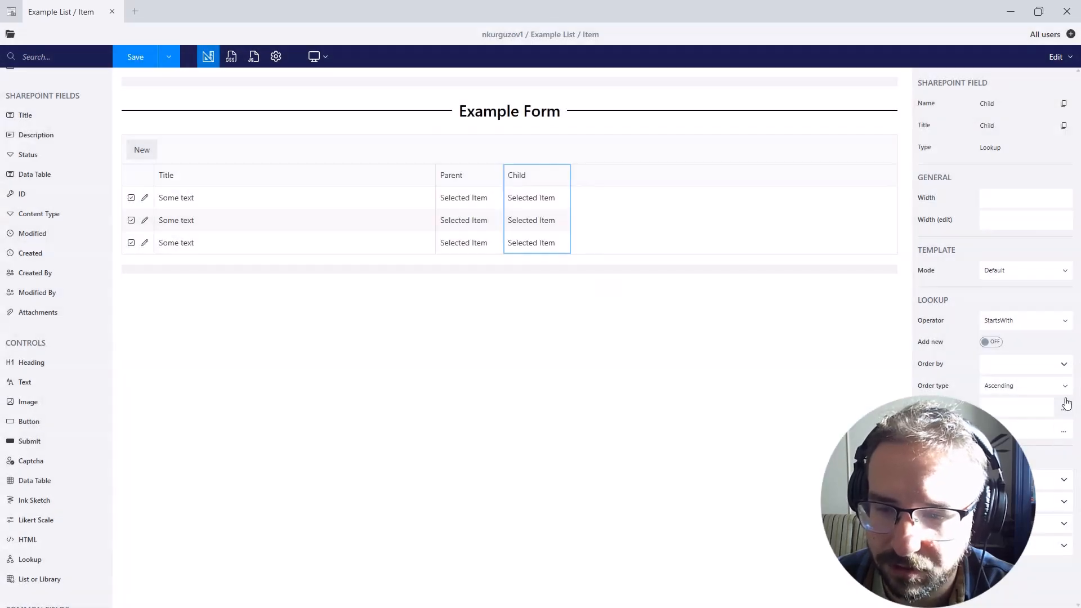
pyautogui.click(1063, 364)
pyautogui.click(1038, 394)
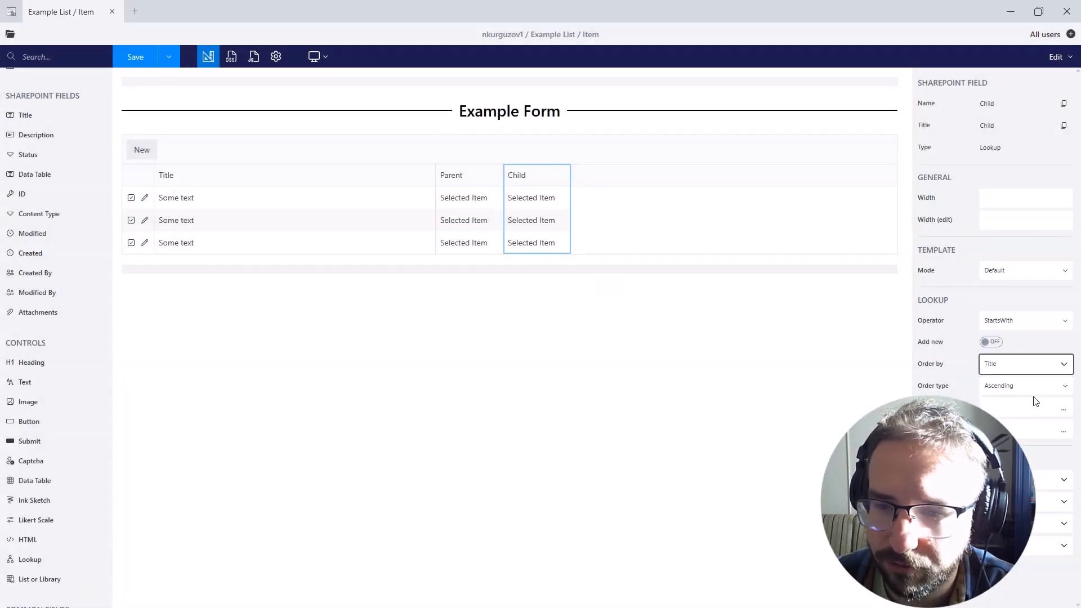
# - Enable adding new items for the Child column's lookup and set its operator to Contains
pyautogui.click(990, 341)
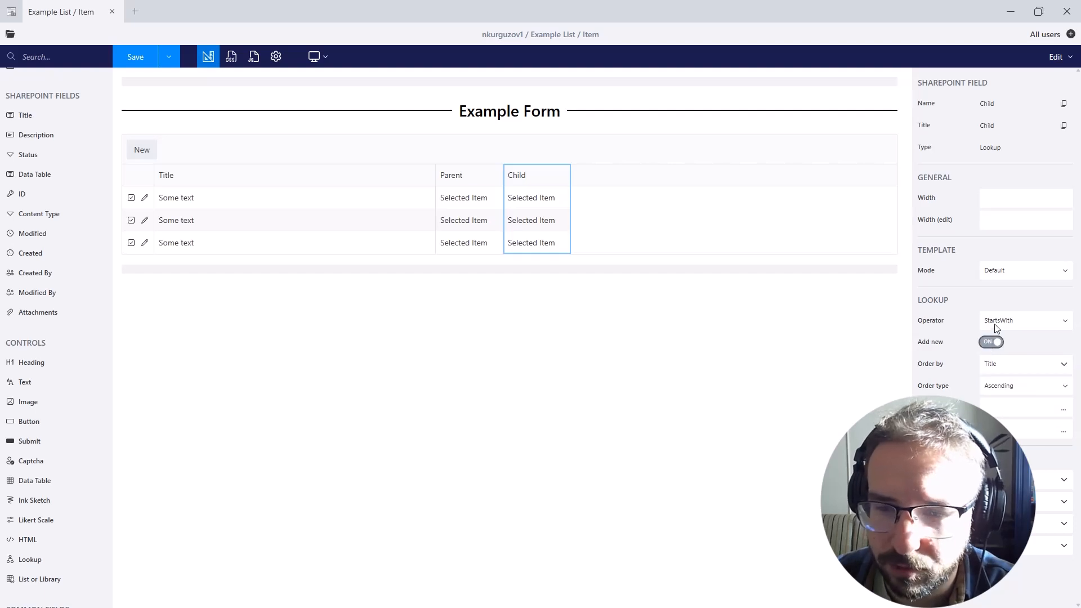
pyautogui.click(996, 327)
pyautogui.click(1007, 350)
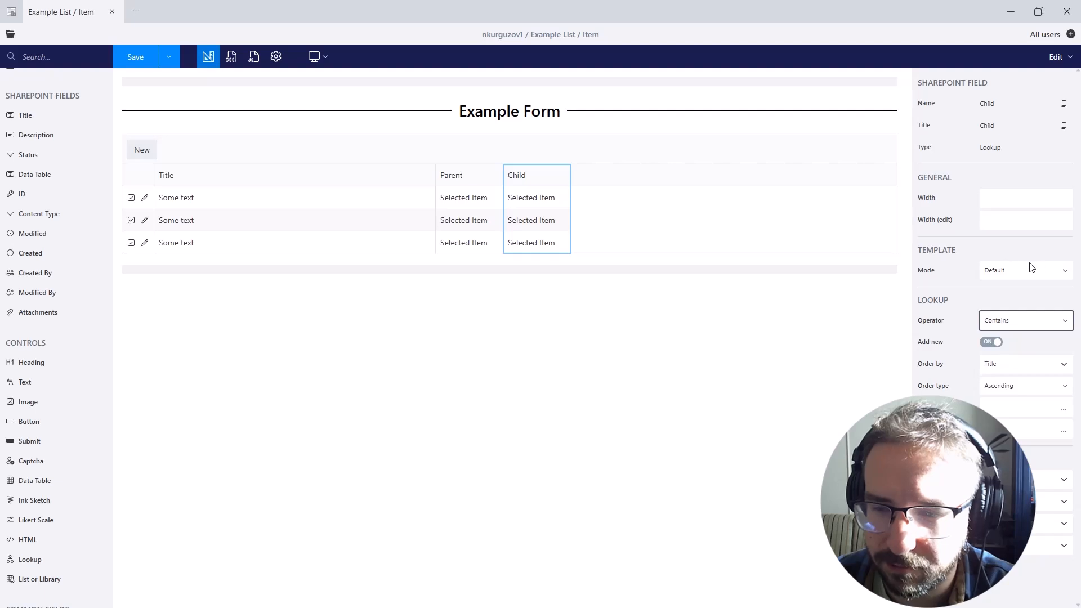
# - Try the Custom template mode on the Child column and return it to Default
pyautogui.click(1065, 272)
pyautogui.click(1052, 304)
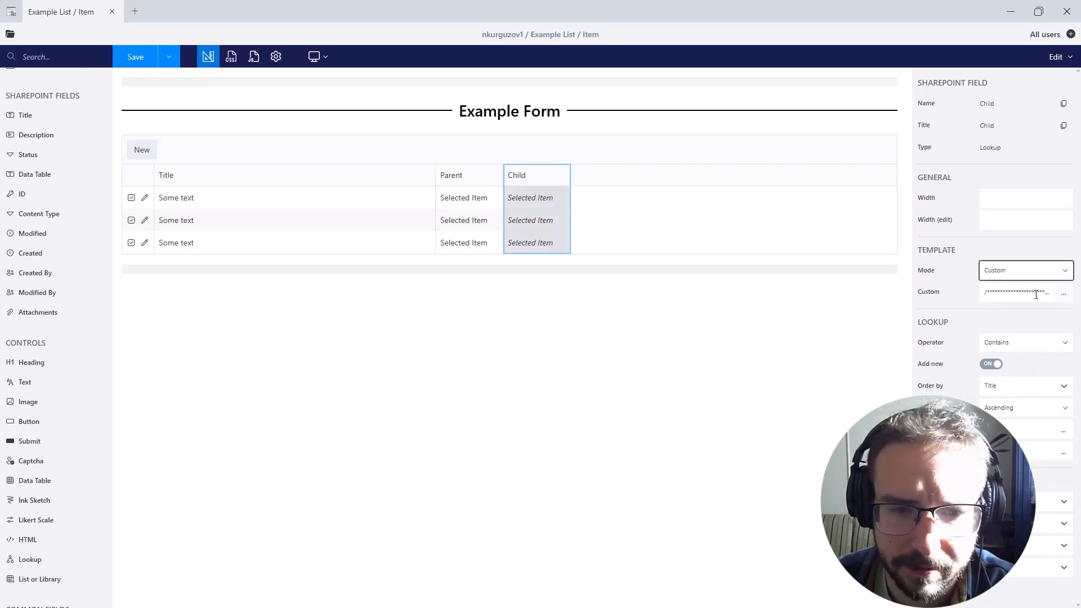
pyautogui.click(1056, 276)
pyautogui.click(1055, 291)
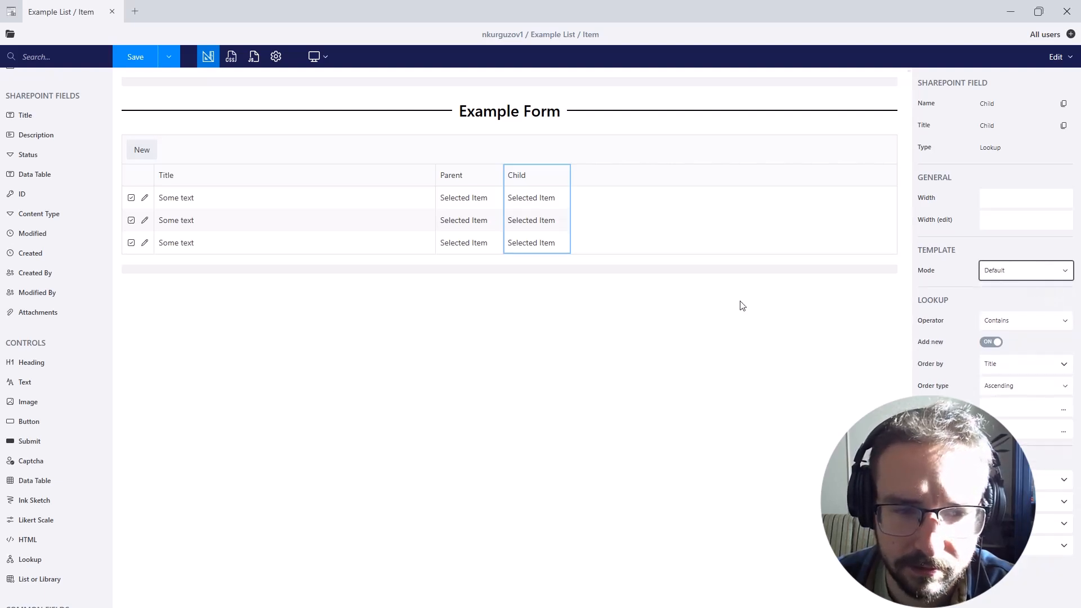
# - Delete the list control and add a Data Table control below the Example Form heading
pyautogui.click(350, 246)
pyautogui.click(459, 150)
pyautogui.press('Delete')
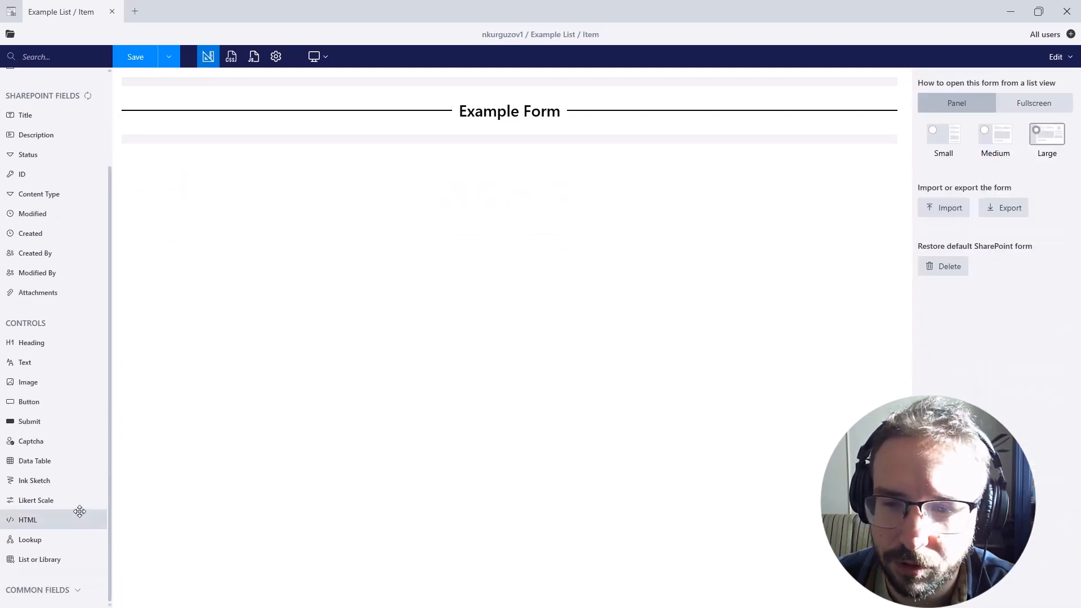
pyautogui.moveTo(85, 459); pyautogui.dragTo(291, 142)
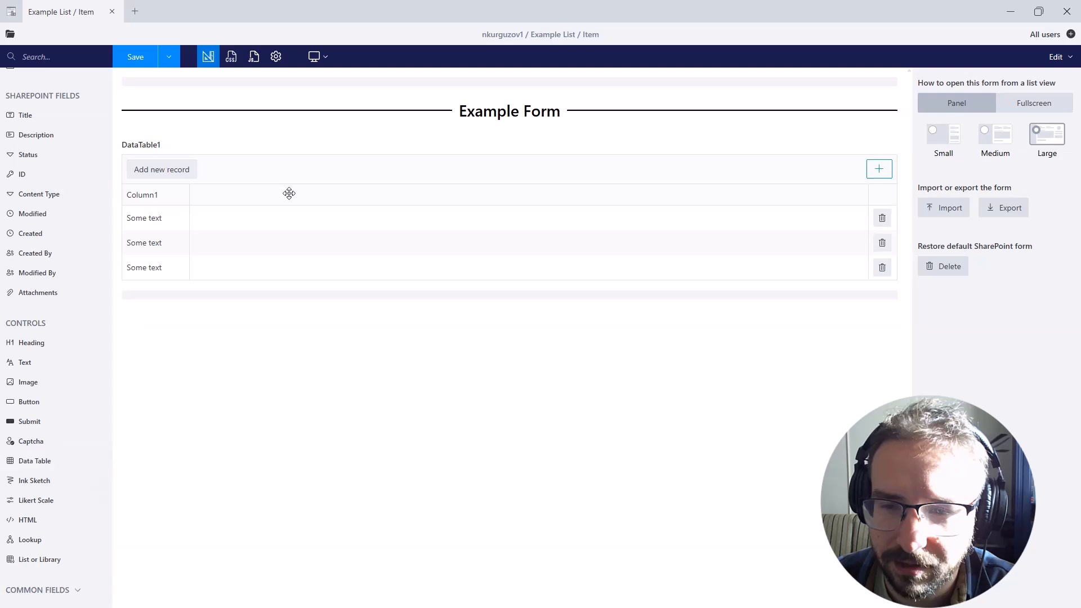
# - Set the type of the data table's Column1 to Number and its total to Sum
pyautogui.click(178, 201)
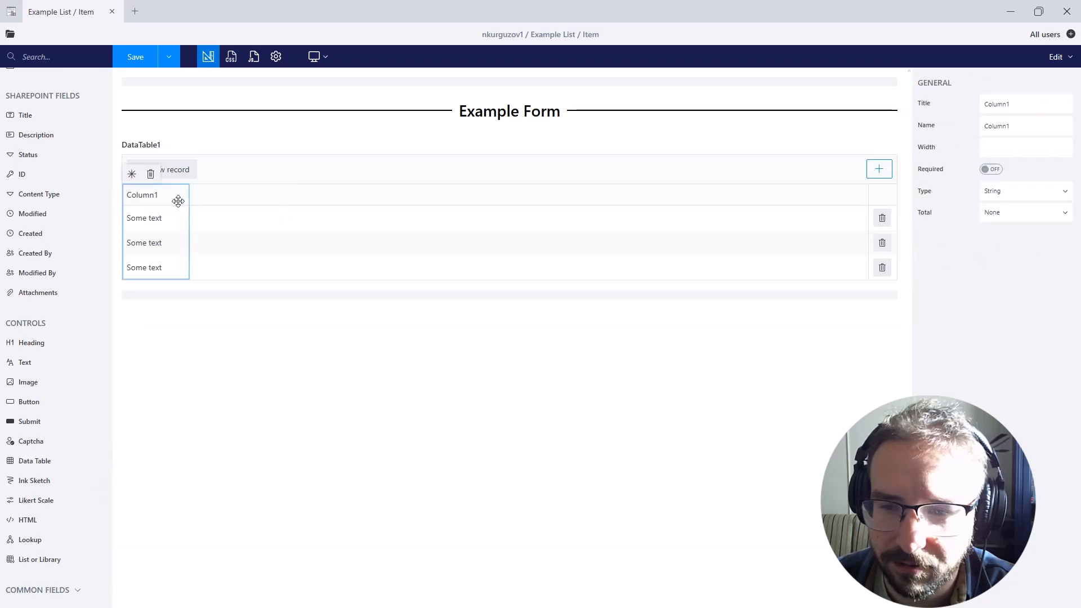
pyautogui.click(998, 193)
pyautogui.click(1005, 222)
pyautogui.click(1007, 215)
pyautogui.click(1009, 241)
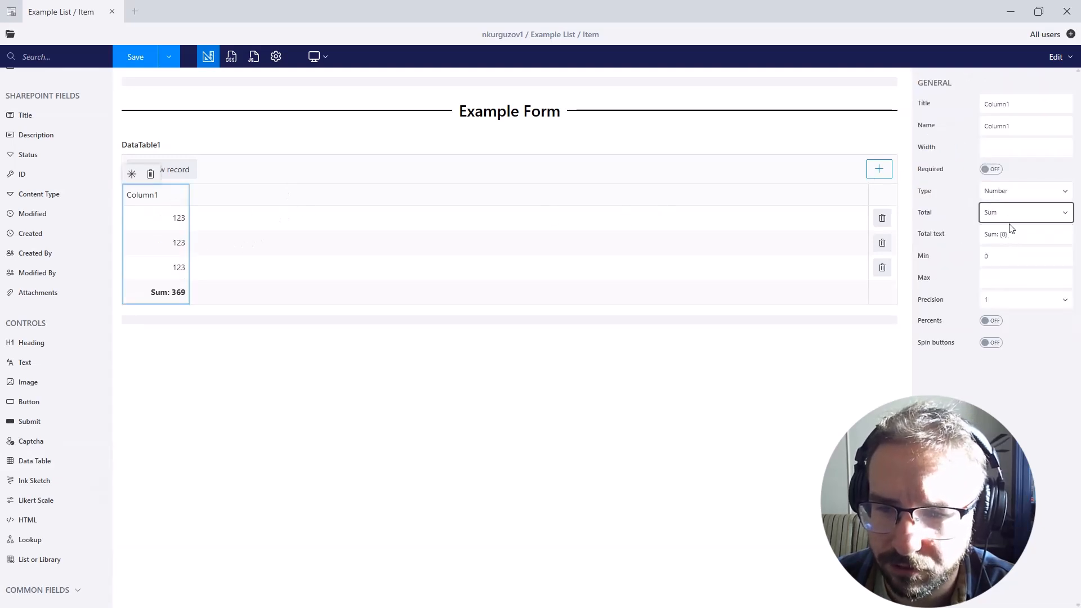
# - Try the Max, Min, Average and Count totals on the data table's Column1
pyautogui.click(1011, 214)
pyautogui.click(1007, 258)
pyautogui.click(1020, 220)
pyautogui.click(1013, 272)
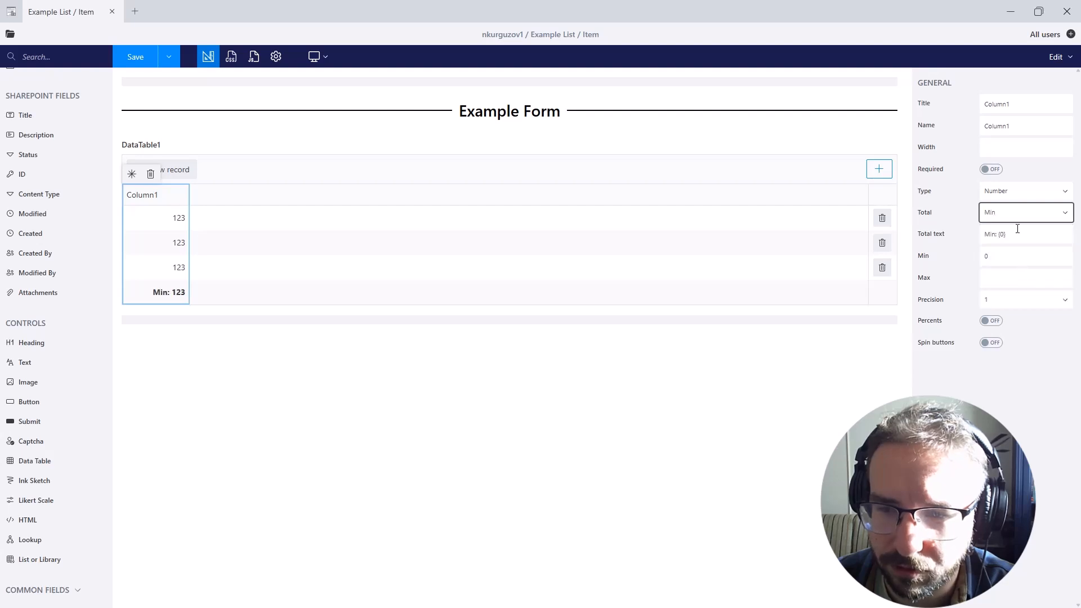
pyautogui.click(1016, 215)
pyautogui.click(1016, 285)
pyautogui.click(1029, 215)
pyautogui.click(1030, 299)
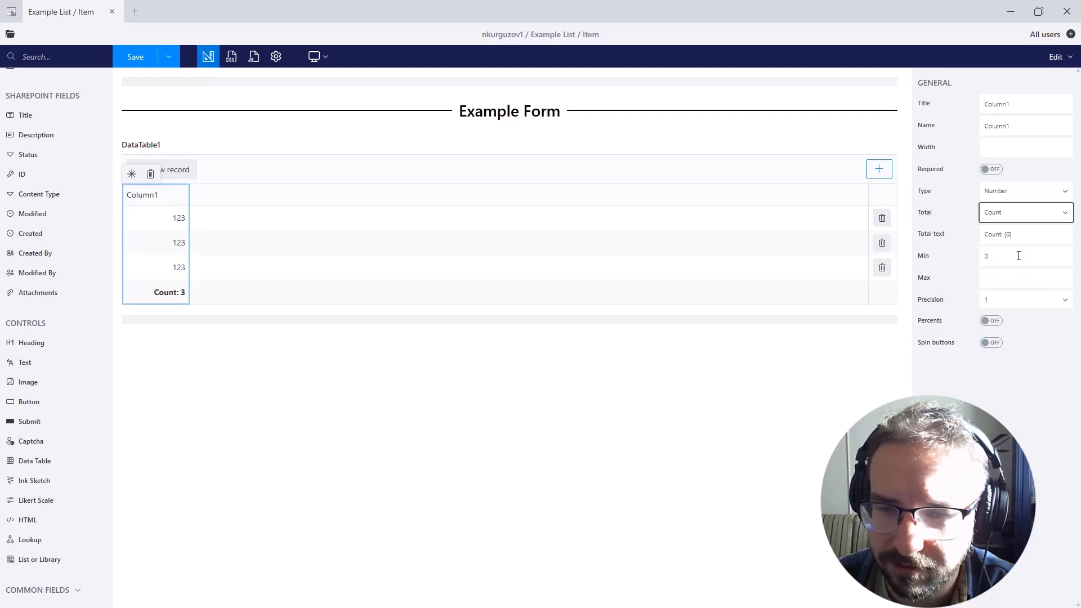
# - Set Column1's total to Sum with the total text "Total: {0}", and its precision to 1.00000
pyautogui.click(1008, 212)
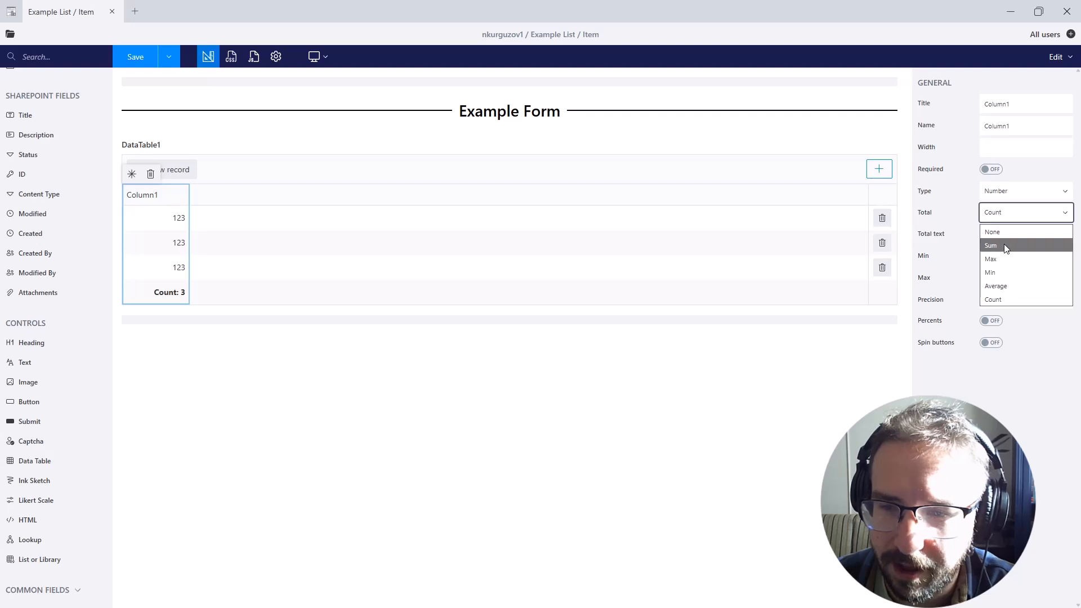
pyautogui.click(1005, 244)
pyautogui.moveTo(997, 234); pyautogui.dragTo(899, 239)
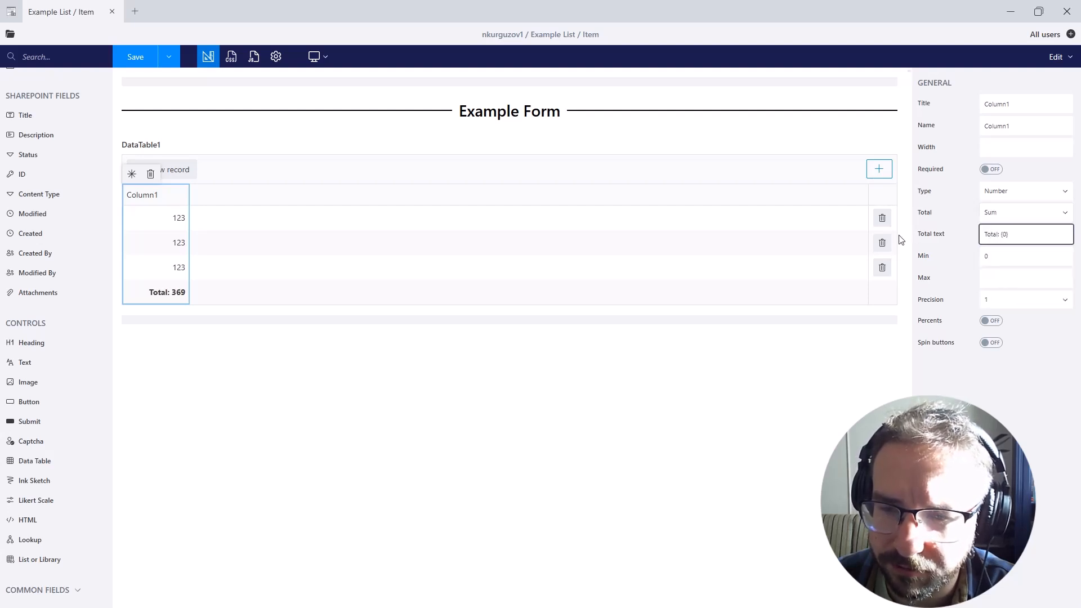
pyautogui.click(1028, 293)
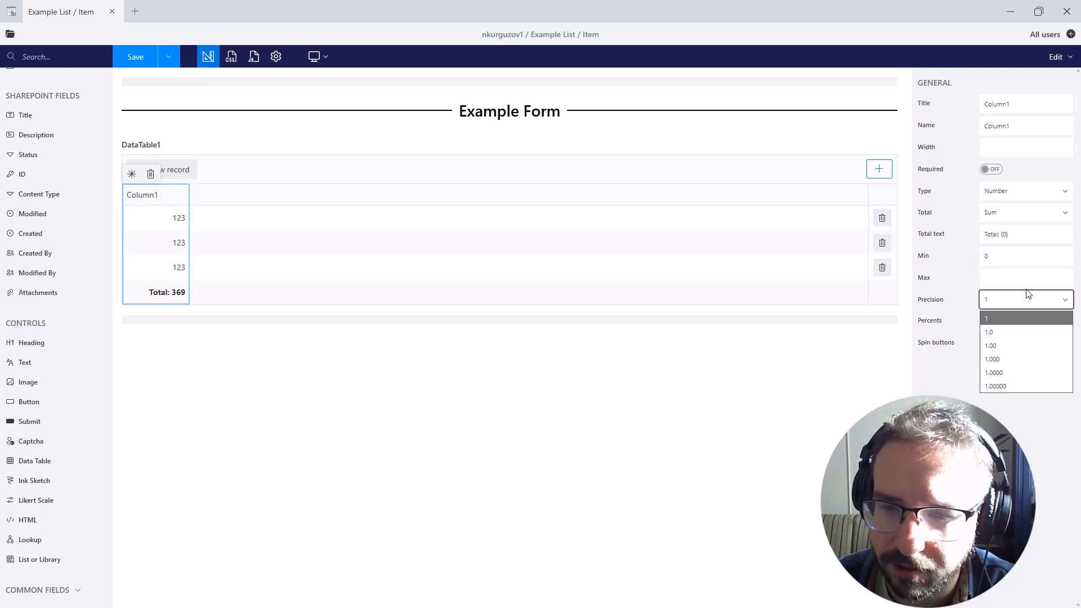
pyautogui.click(1042, 385)
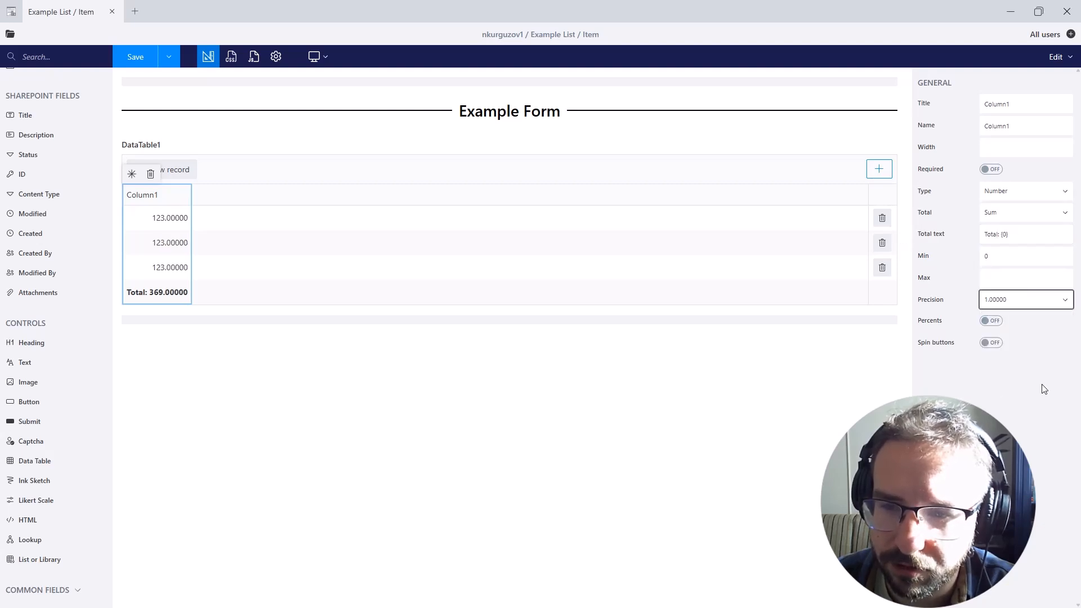
# - Try Currency as Column1's type, and set the column to Boolean with a Count total
pyautogui.click(1054, 214)
pyautogui.click(1052, 194)
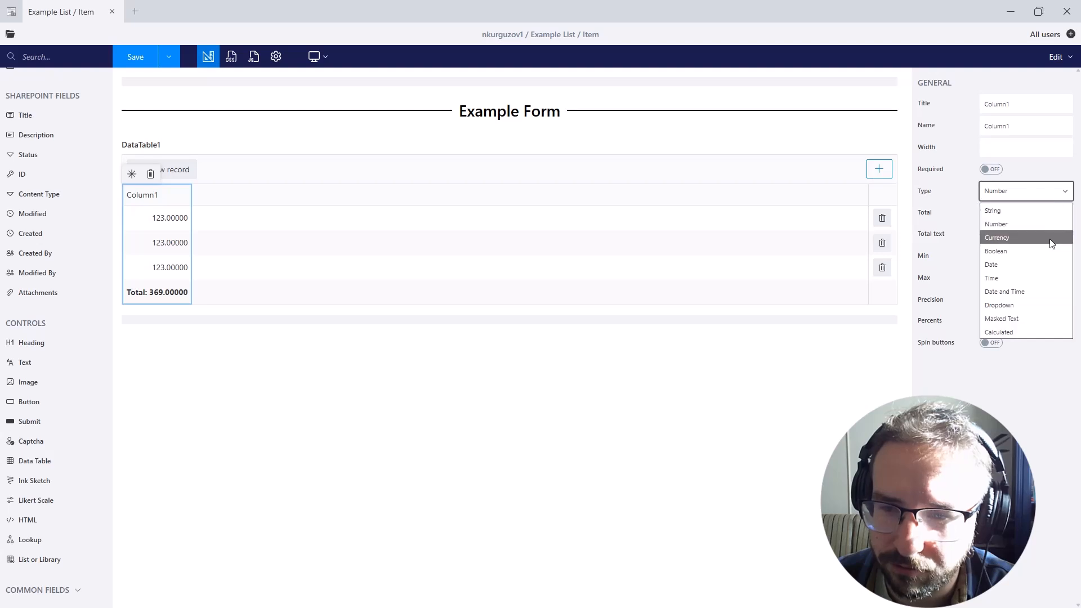
pyautogui.click(1050, 235)
pyautogui.click(1050, 189)
pyautogui.click(1035, 246)
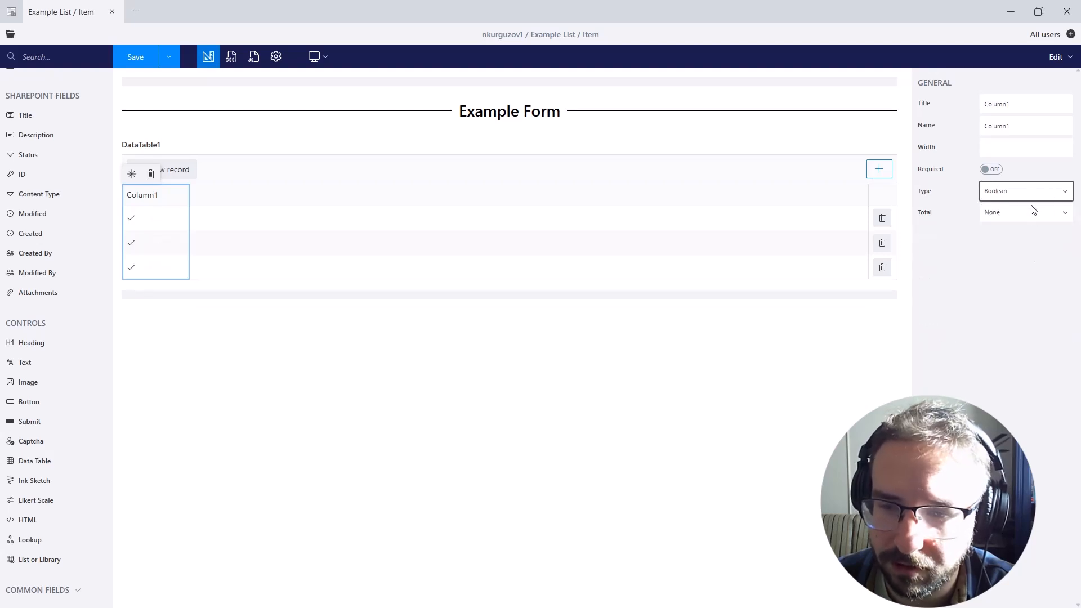
pyautogui.click(1039, 214)
pyautogui.click(1032, 242)
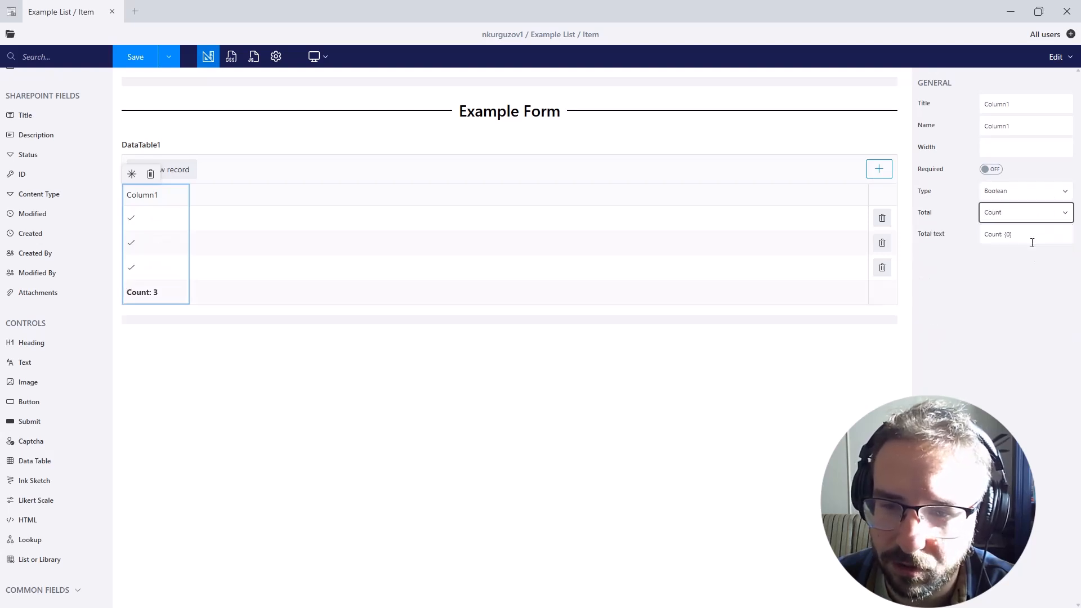
# - Try Date as Column1's type, and set the column to Time with an interval of 30
pyautogui.click(1027, 197)
pyautogui.click(1017, 265)
pyautogui.click(1016, 195)
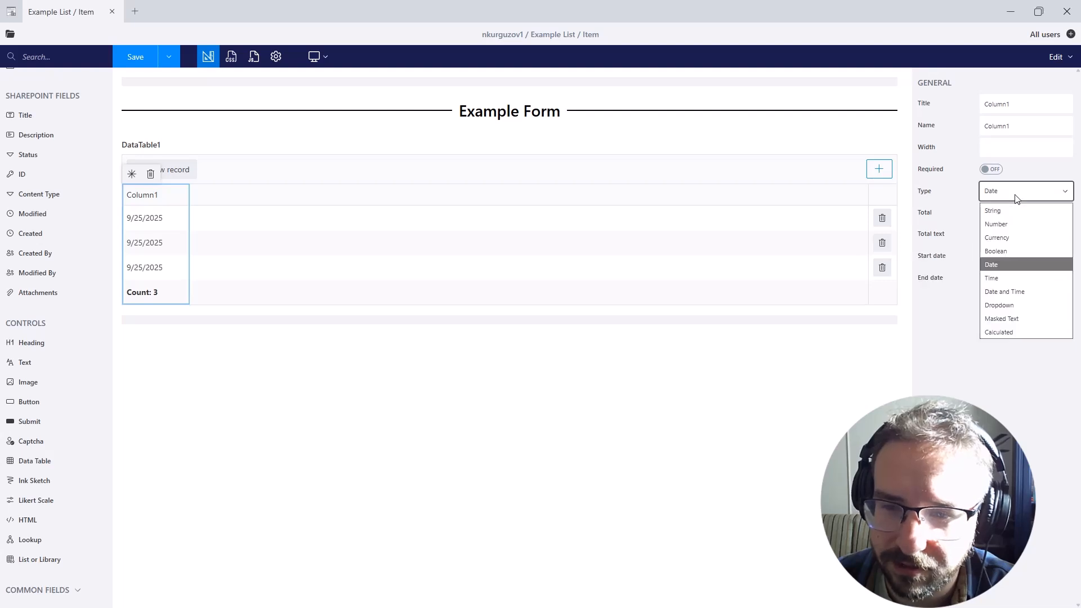
pyautogui.click(1012, 276)
pyautogui.click(1025, 256)
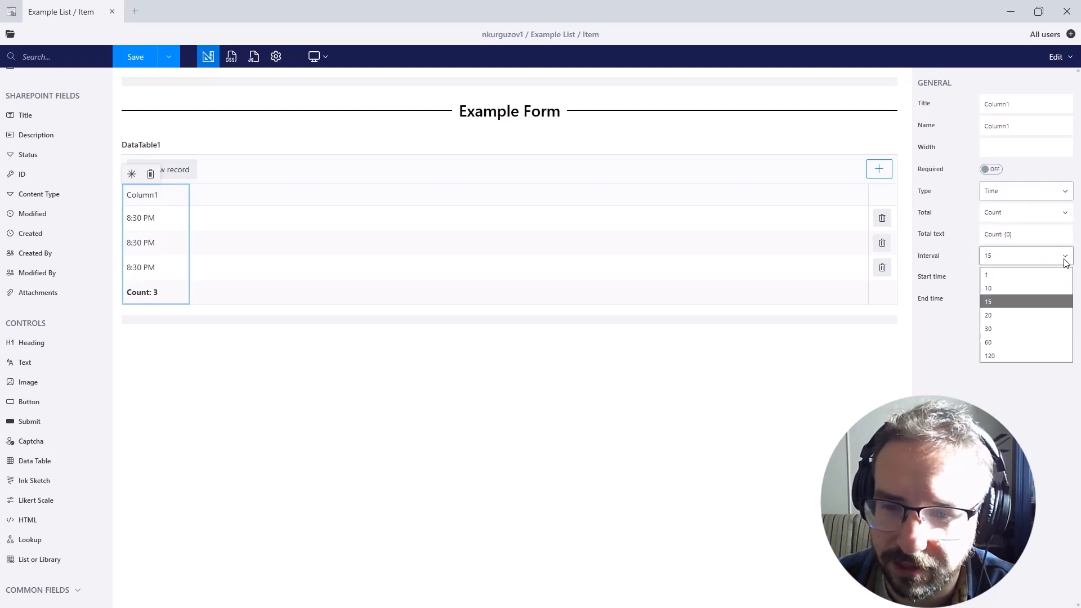
pyautogui.click(1055, 324)
# - Limit Column1's time range to a start time of 3:00 AM and an end time of 9:30 AM
pyautogui.click(1066, 277)
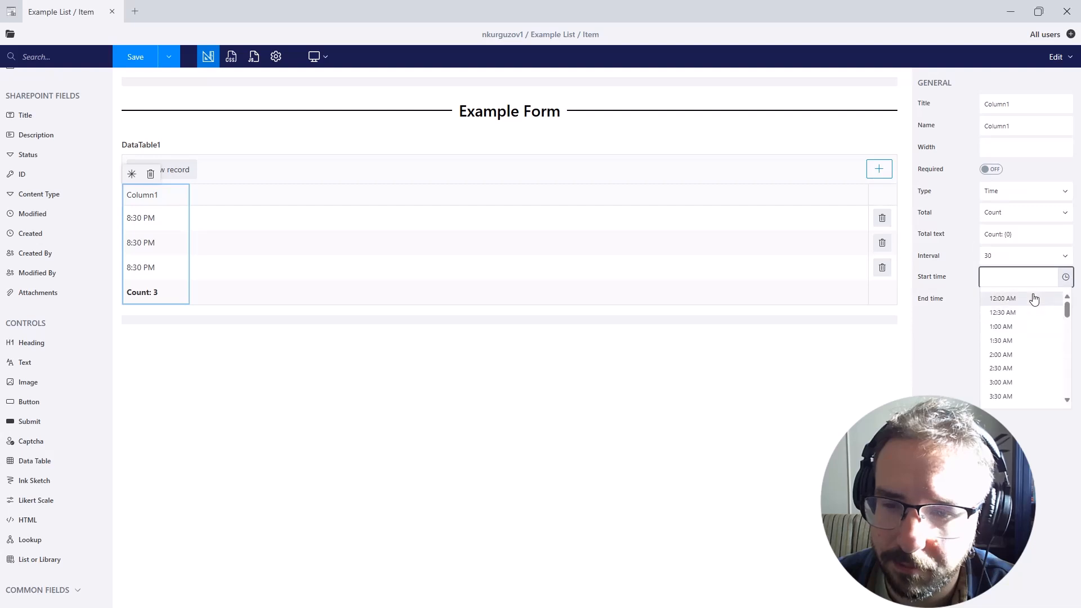
pyautogui.click(1031, 367)
pyautogui.click(1065, 300)
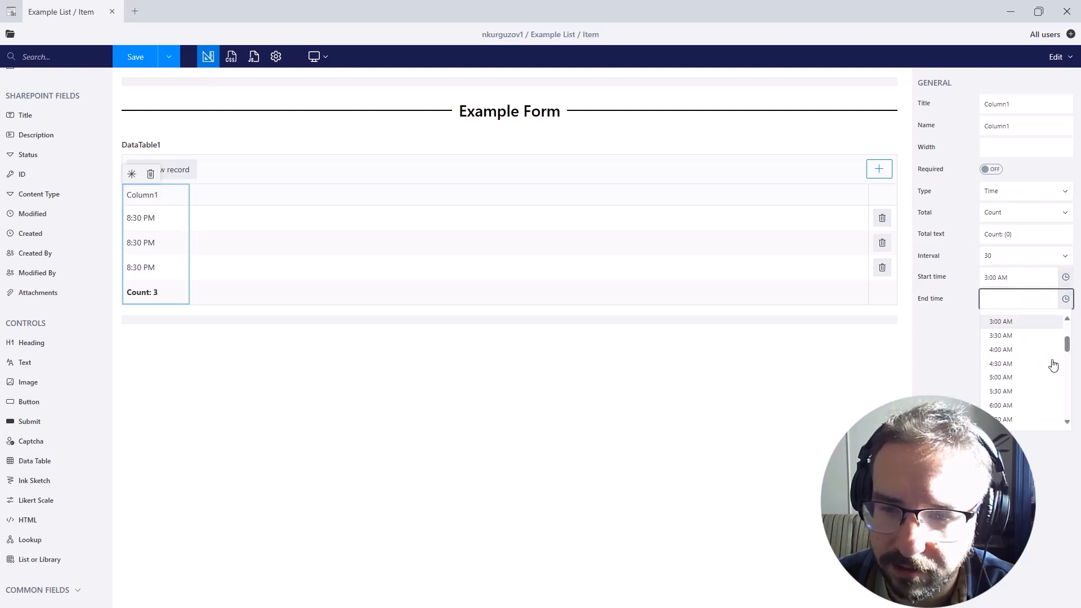
pyautogui.scroll(-3, 1025, 379)
pyautogui.click(1026, 376)
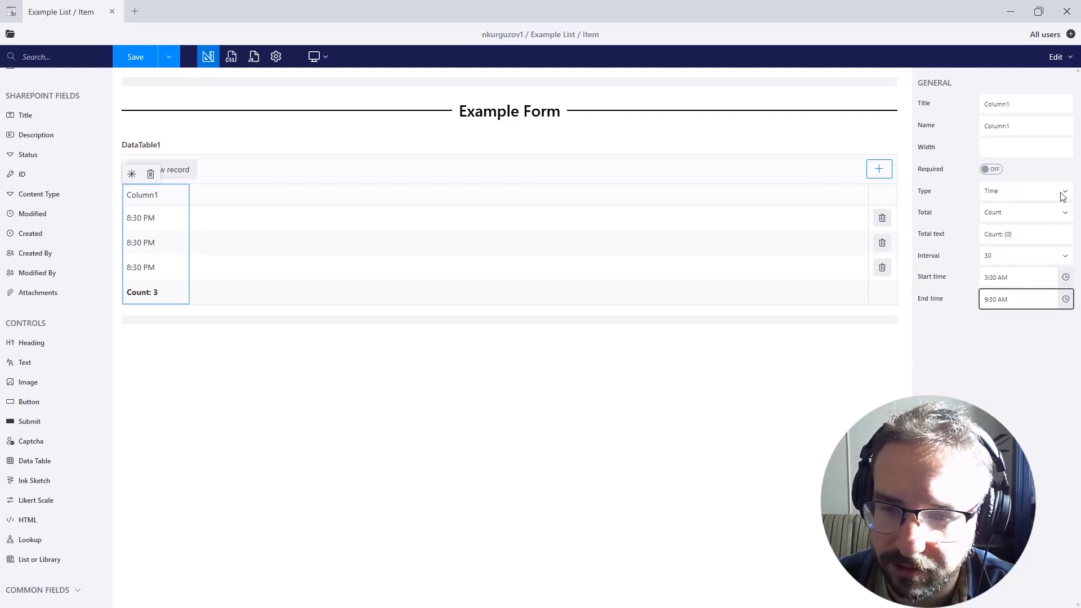
# - Set Column1's type to Date and Time with start date 9/25/2025 and end date 9/26/2025
pyautogui.click(1062, 195)
pyautogui.click(1043, 288)
pyautogui.click(1065, 277)
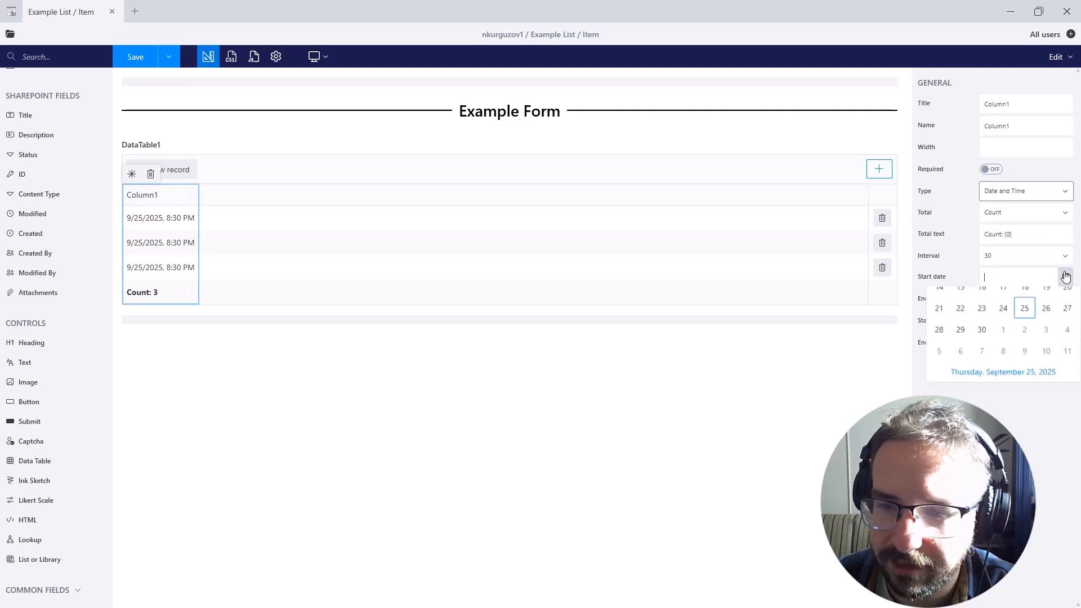
pyautogui.click(1022, 407)
pyautogui.click(1065, 299)
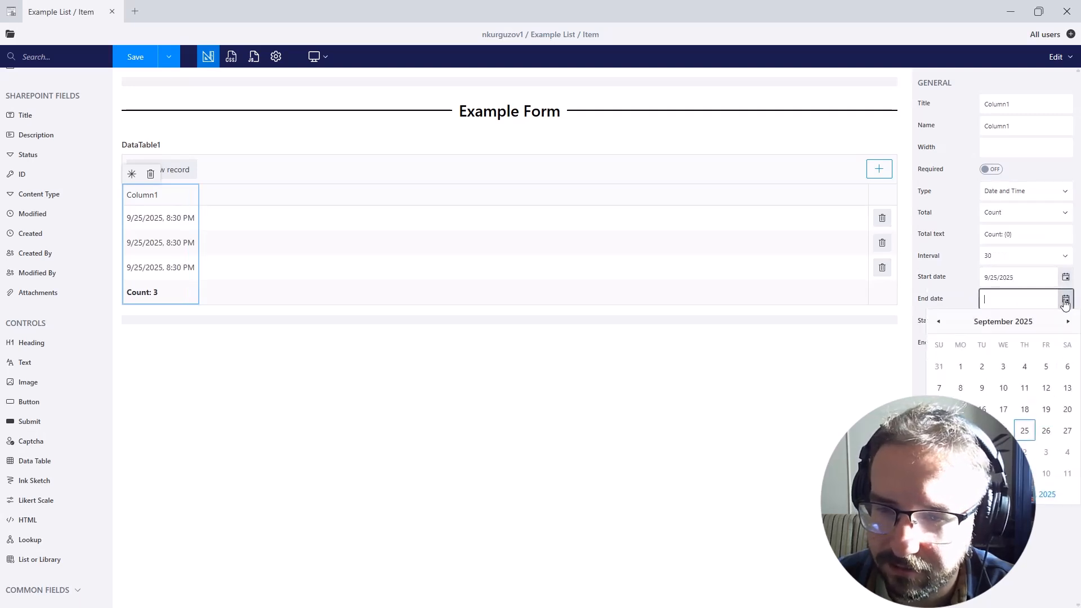
pyautogui.click(1048, 429)
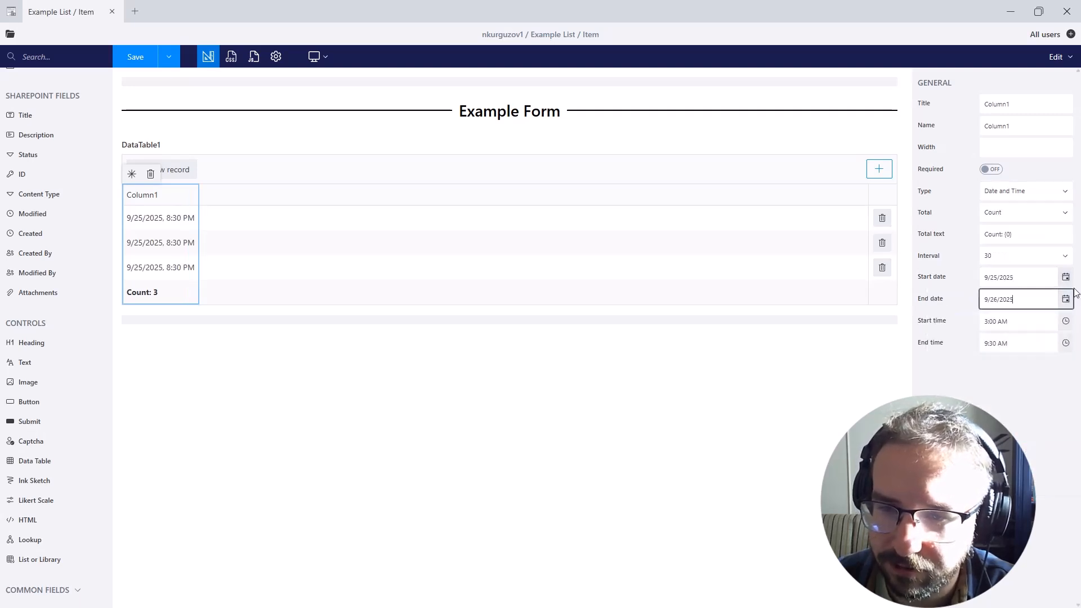
# - Try Dropdown and Masked Text as Column1's type
pyautogui.click(1065, 214)
pyautogui.click(1062, 192)
pyautogui.click(1049, 308)
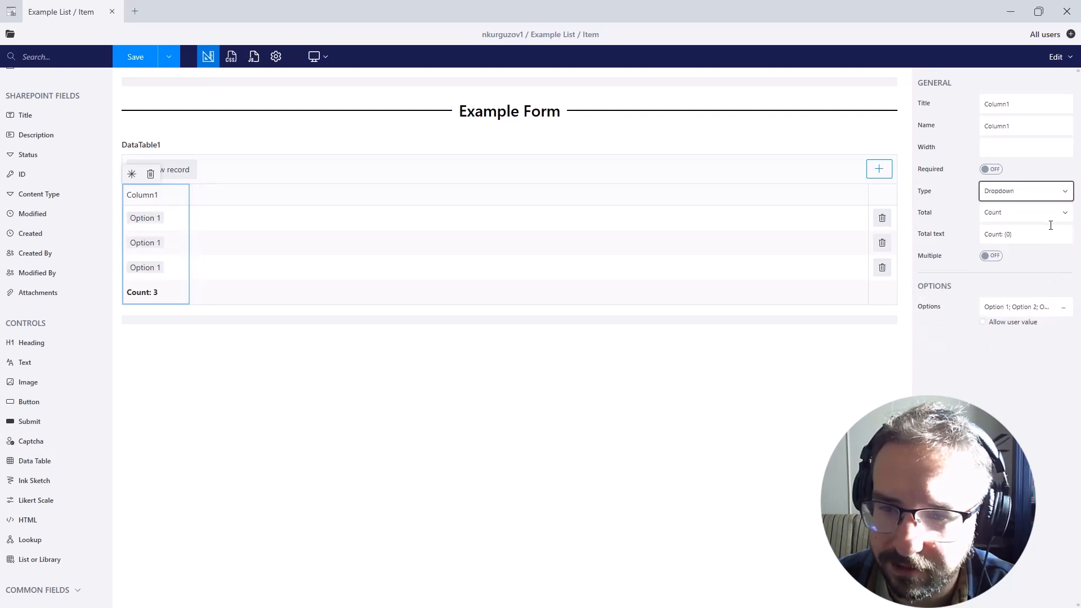
pyautogui.click(1064, 193)
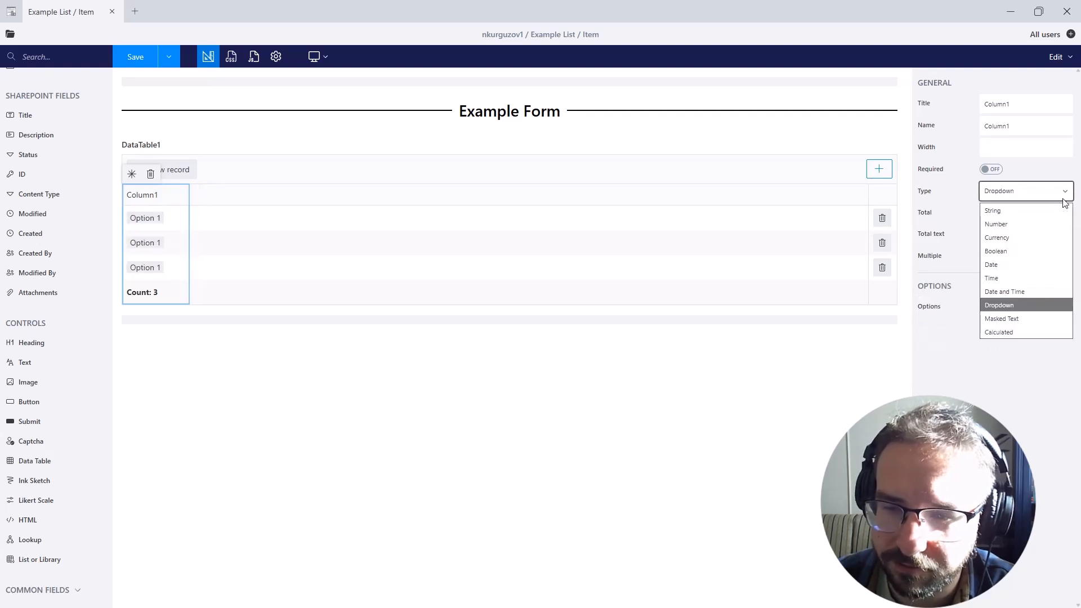
pyautogui.click(1039, 317)
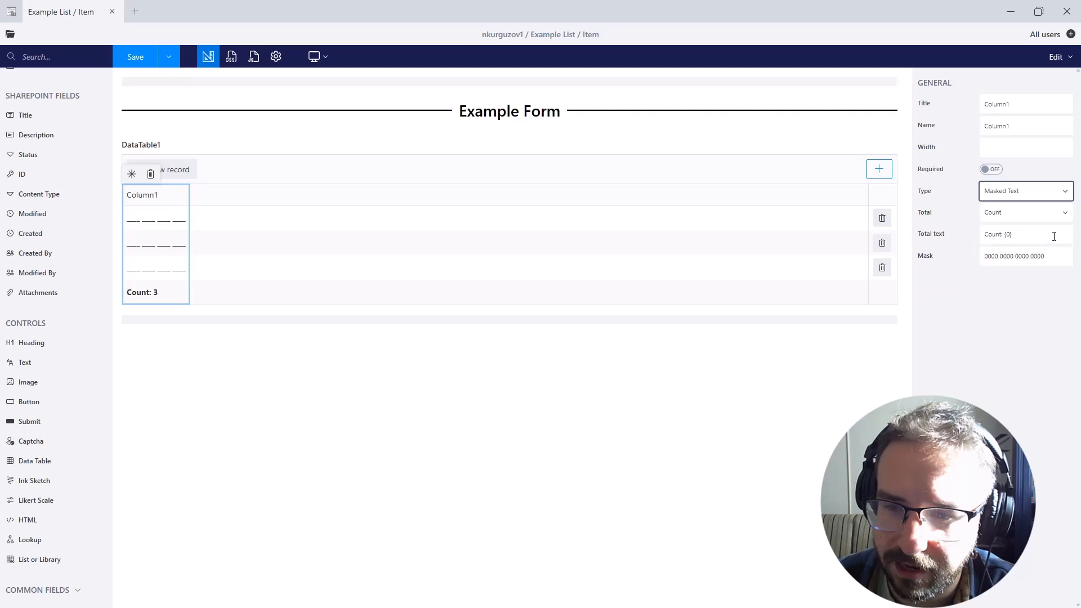
# - Set Column1's type to Calculated and open its formula editor in JavaScript mode
pyautogui.click(1064, 192)
pyautogui.click(1052, 330)
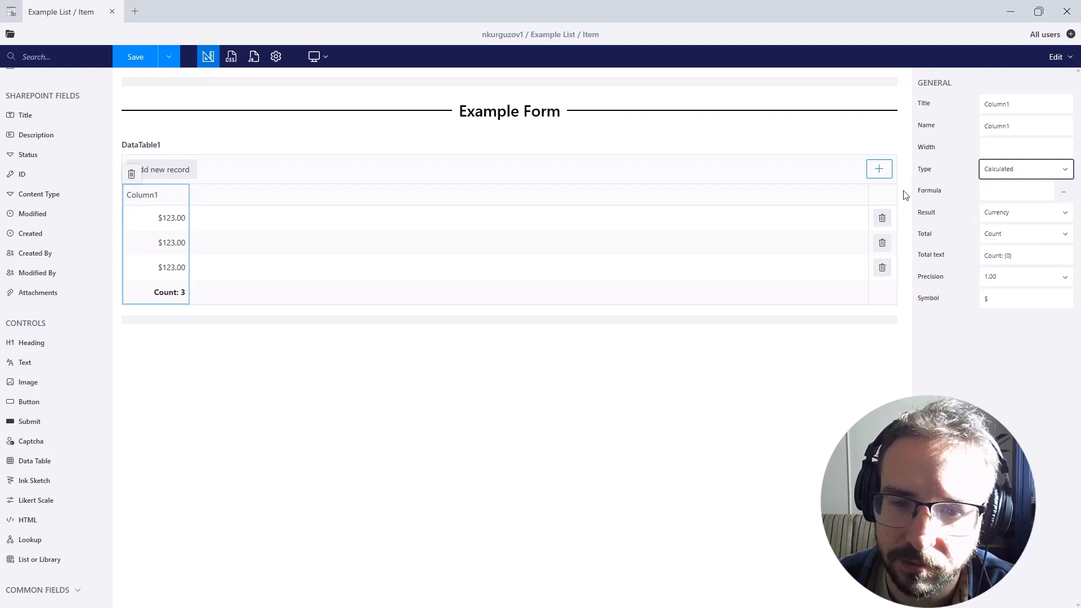
pyautogui.click(1066, 197)
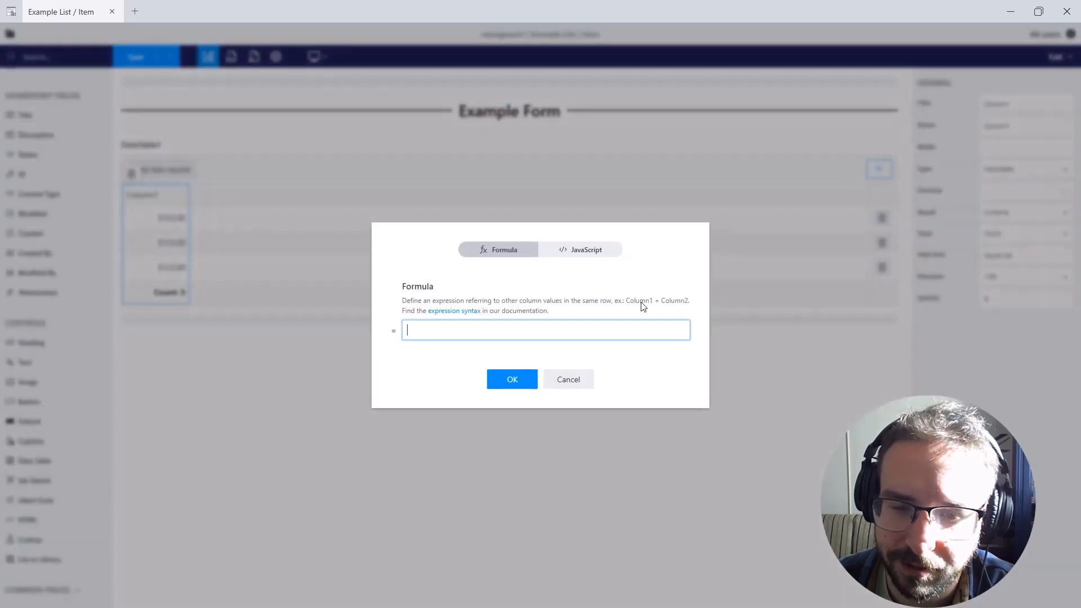
pyautogui.click(589, 254)
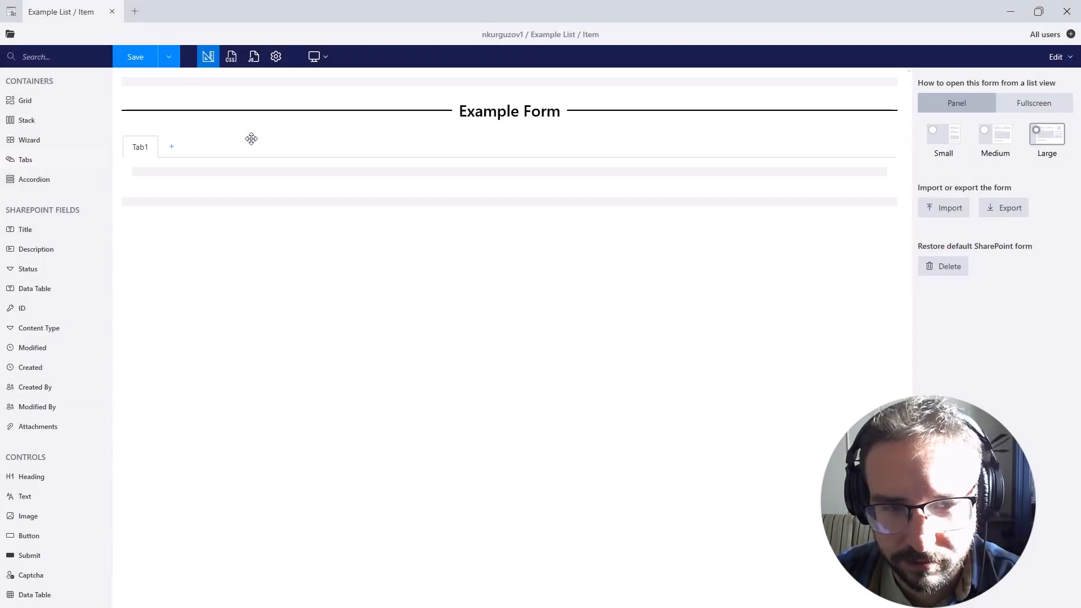
# - Add Tab2 and Tab3 to the Tabs container, and place Title in Tab1, Description in Tab2 and Status in Tab3
pyautogui.click(239, 151)
pyautogui.click(171, 147)
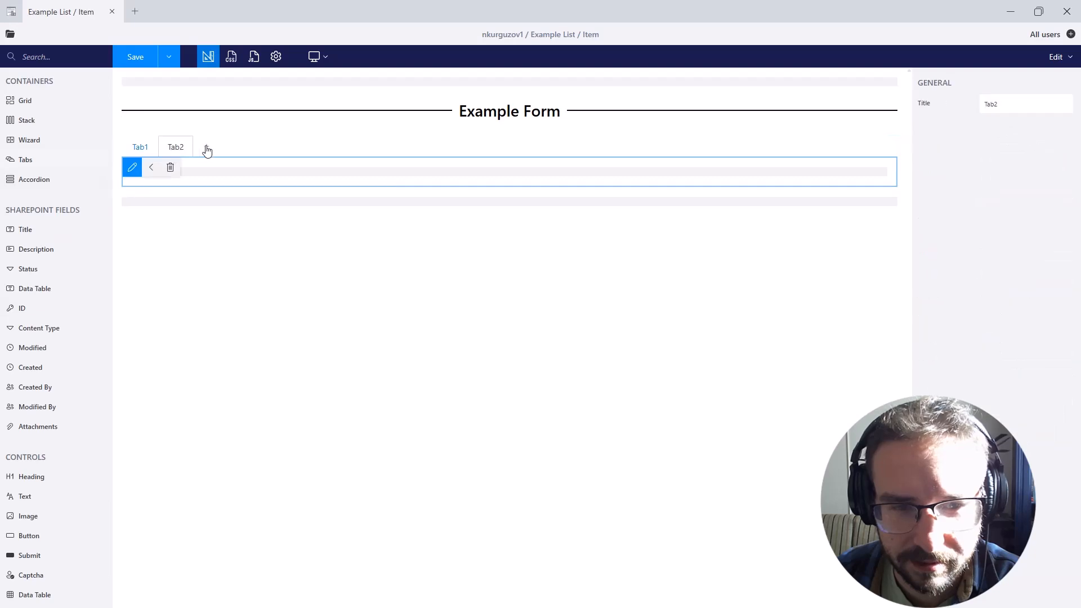
pyautogui.click(207, 147)
pyautogui.moveTo(52, 229); pyautogui.dragTo(228, 171)
pyautogui.click(177, 148)
pyautogui.click(220, 155)
# - Try the side and bottom positions for the Tabs container, and show its tabs as pills above the content
pyautogui.click(349, 149)
pyautogui.click(1008, 296)
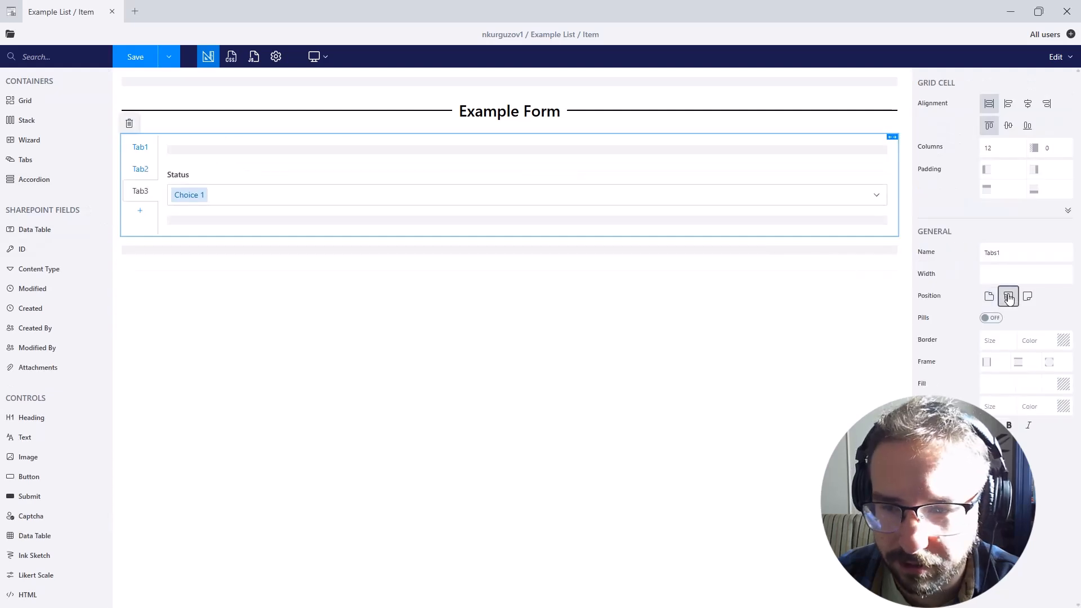
pyautogui.click(1028, 298)
pyautogui.click(991, 318)
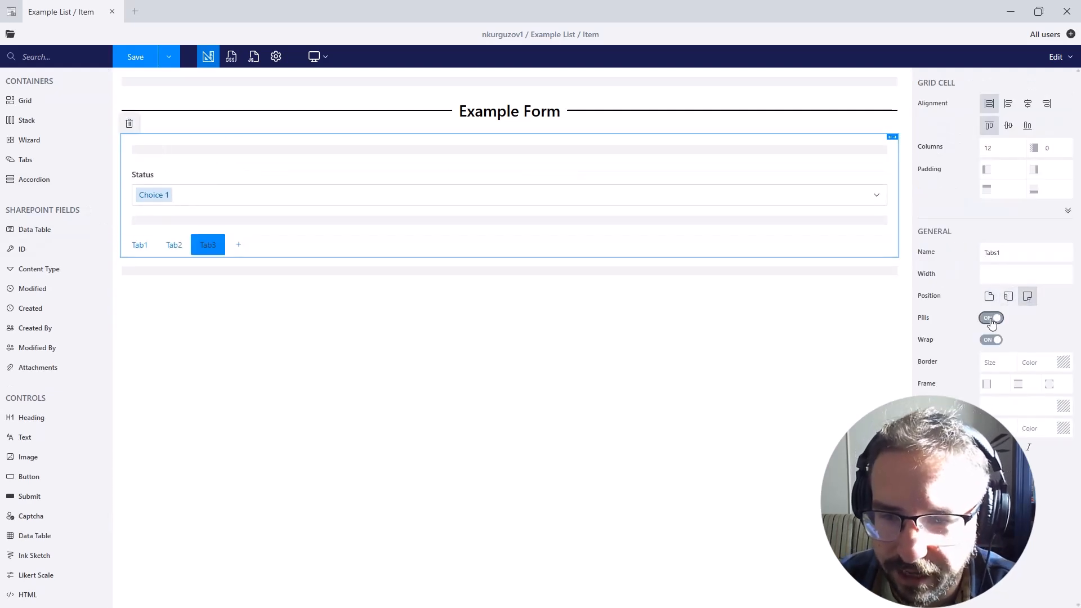
pyautogui.click(989, 296)
# - Give the Tabs container a size 5 border in #000000 and turn off Pills
pyautogui.click(149, 151)
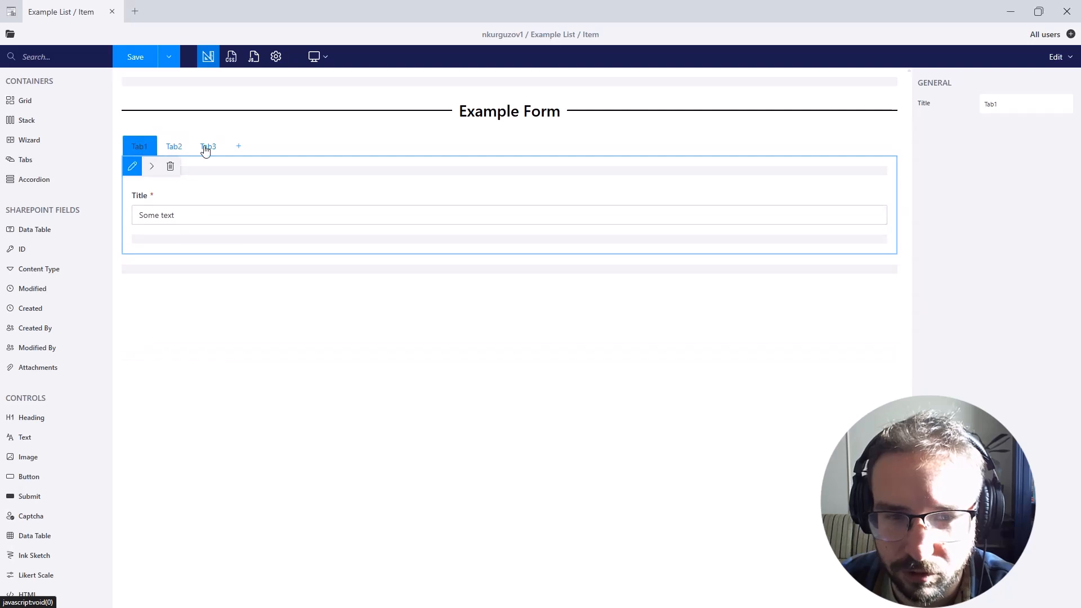
pyautogui.click(208, 147)
pyautogui.click(771, 153)
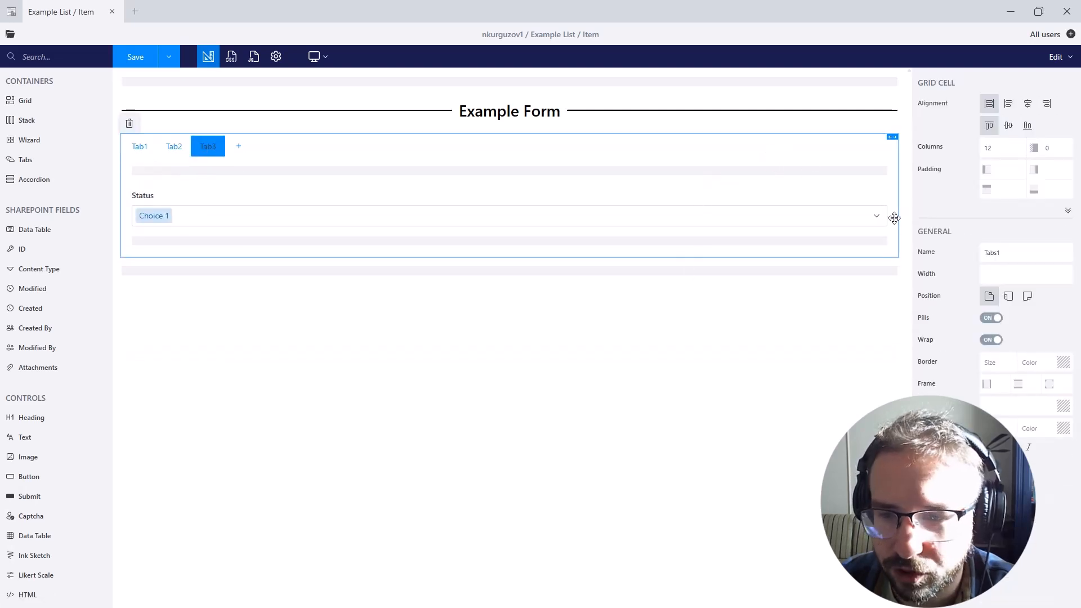
pyautogui.click(998, 360)
pyautogui.write('5')
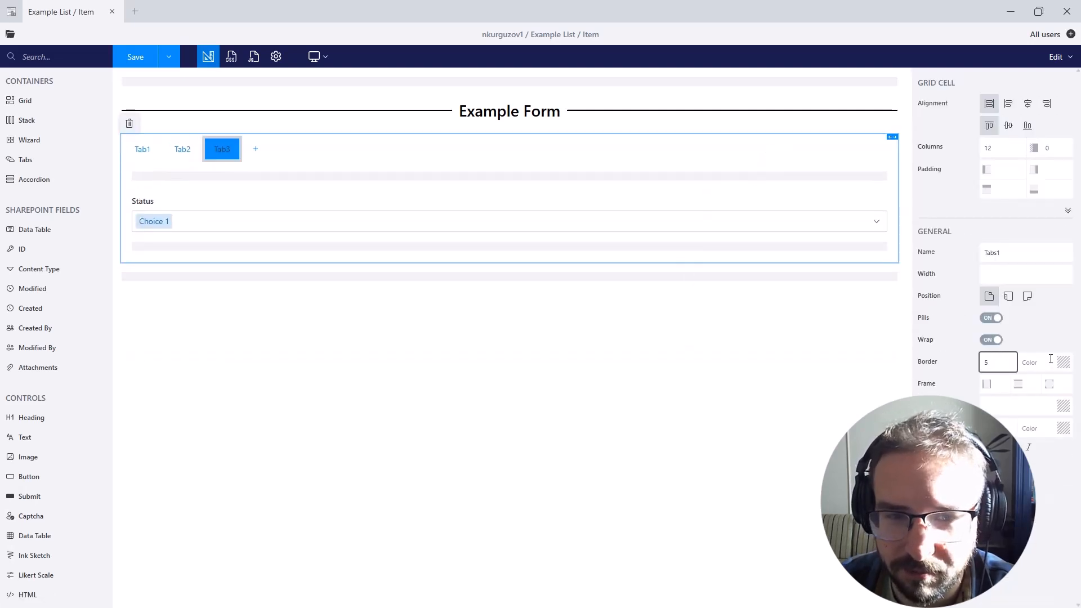
pyautogui.click(815, 384)
pyautogui.click(775, 175)
pyautogui.click(809, 162)
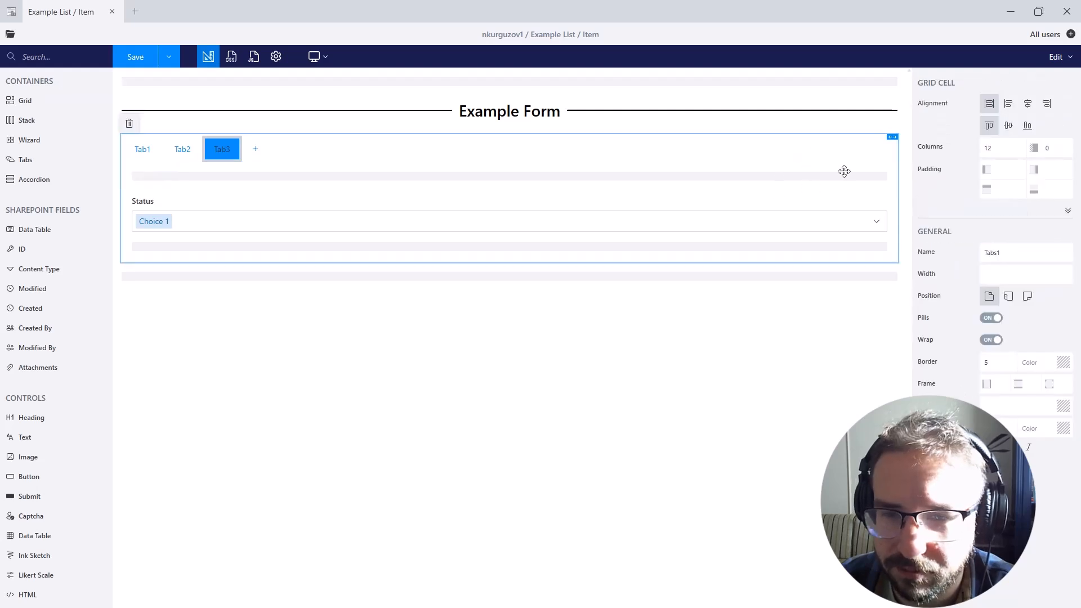
pyautogui.click(1063, 362)
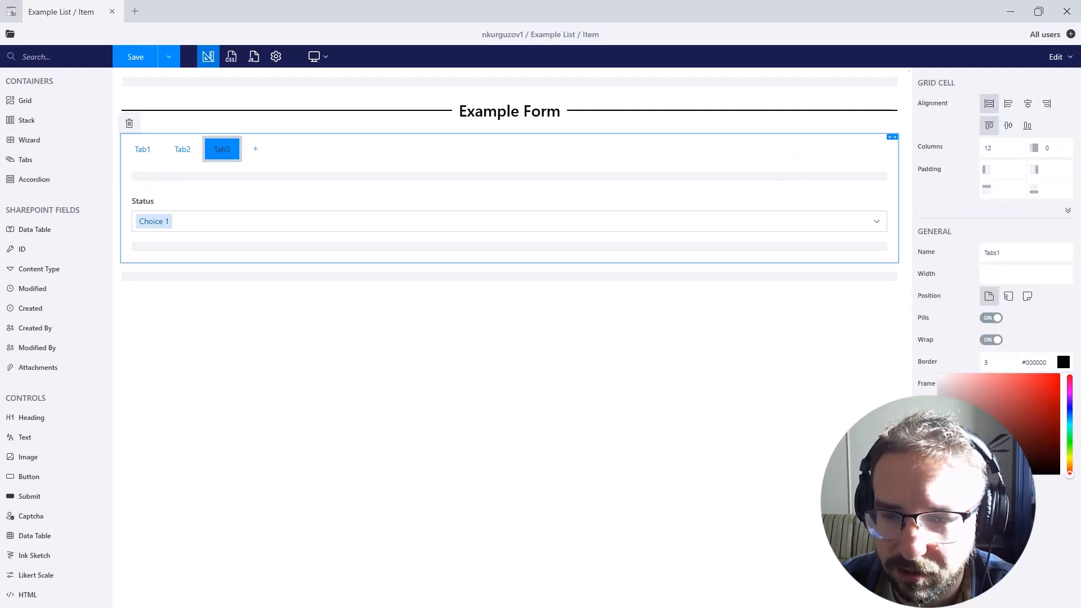
pyautogui.doubleClick(998, 361)
pyautogui.click(995, 320)
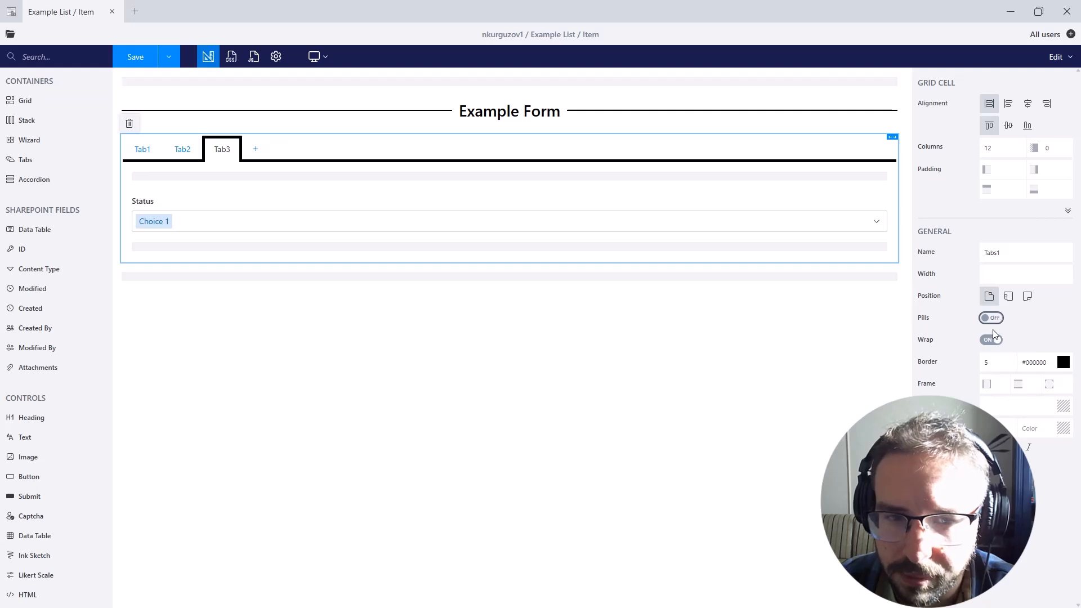
# - Reduce the tab border size to 2 and change its color to light blue #9ed5ff
pyautogui.doubleClick(988, 362)
pyautogui.write('2')
pyautogui.click(1063, 362)
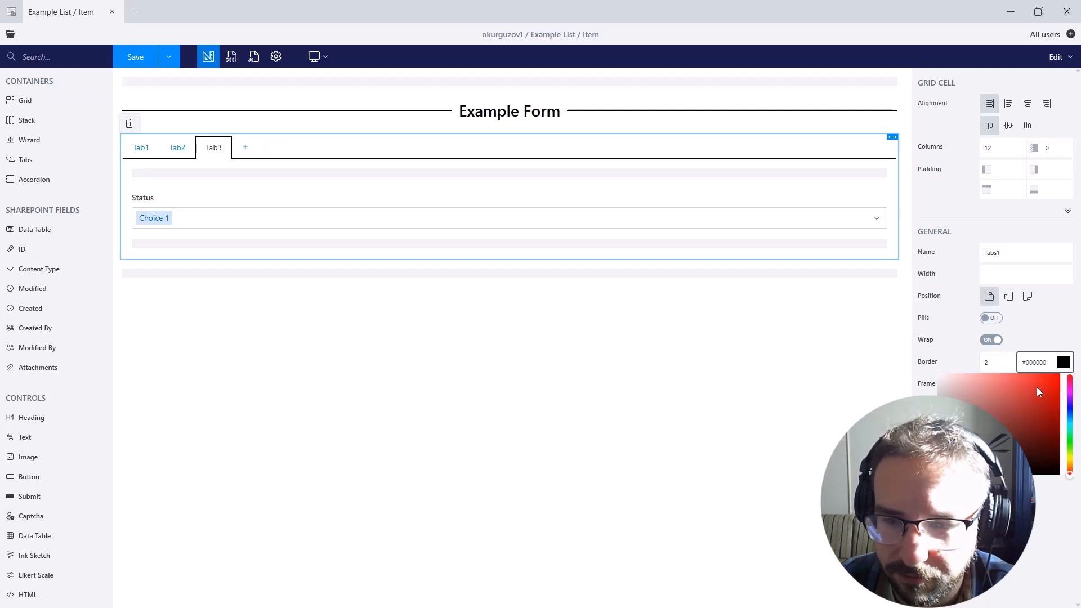
pyautogui.click(1069, 417)
pyautogui.moveTo(1039, 389); pyautogui.dragTo(985, 320)
pyautogui.click(994, 495)
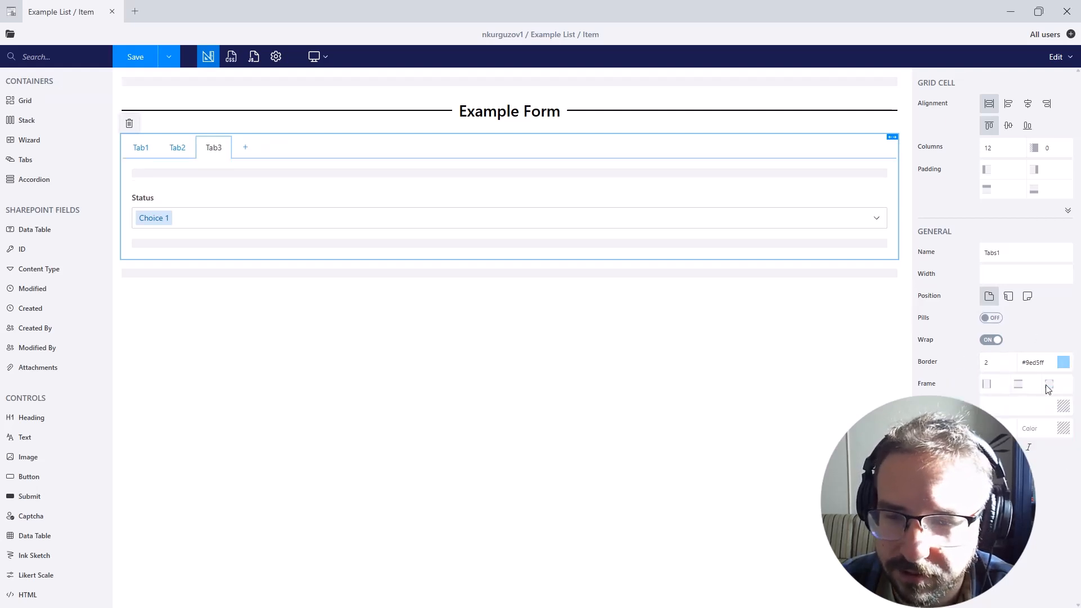
# - Set the tab frame to horizontal padding 15, vertical padding 25 and corner rounding 25
pyautogui.click(1001, 384)
pyautogui.write('15')
pyautogui.click(1035, 385)
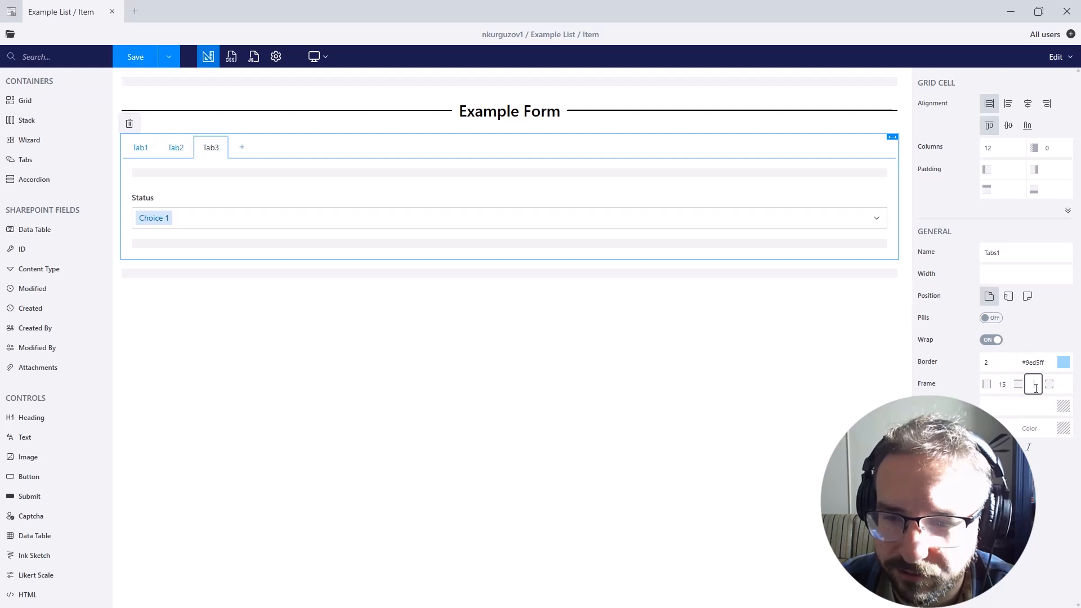
pyautogui.write('25')
pyautogui.click(1063, 391)
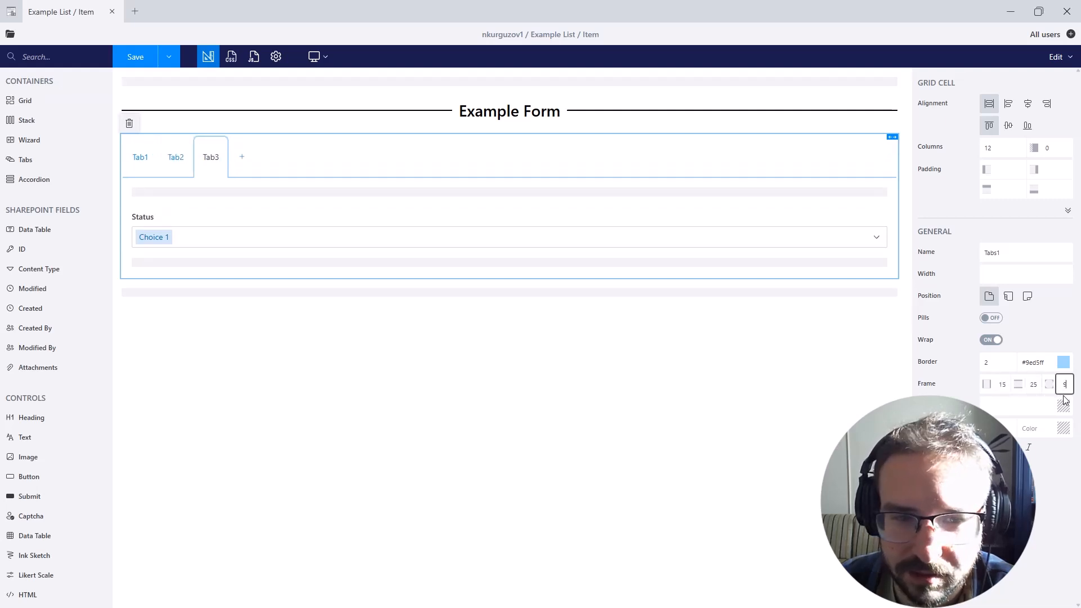
pyautogui.write('25')
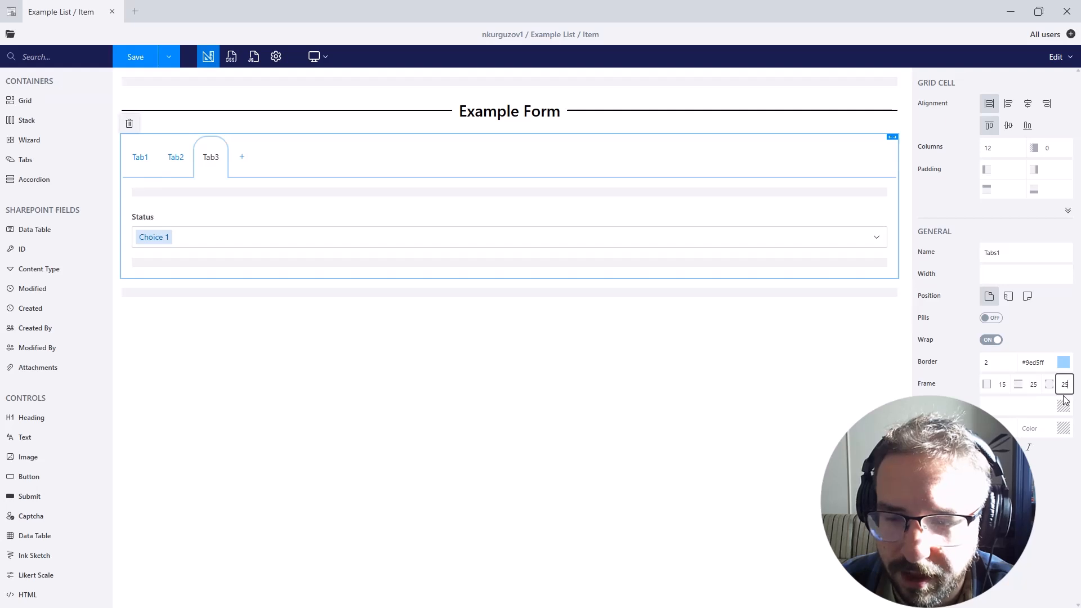
# - Check the tabs' look, and set the frame's horizontal padding to 25 and the border size to 3
pyautogui.click(180, 161)
pyautogui.click(141, 158)
pyautogui.click(209, 159)
pyautogui.click(378, 174)
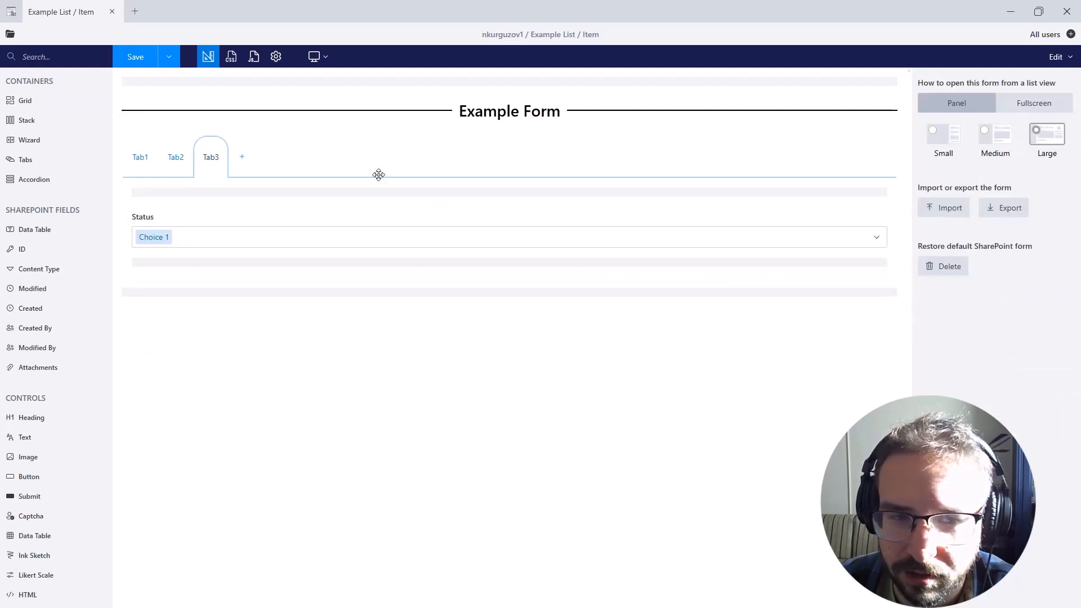
pyautogui.click(517, 210)
pyautogui.click(548, 161)
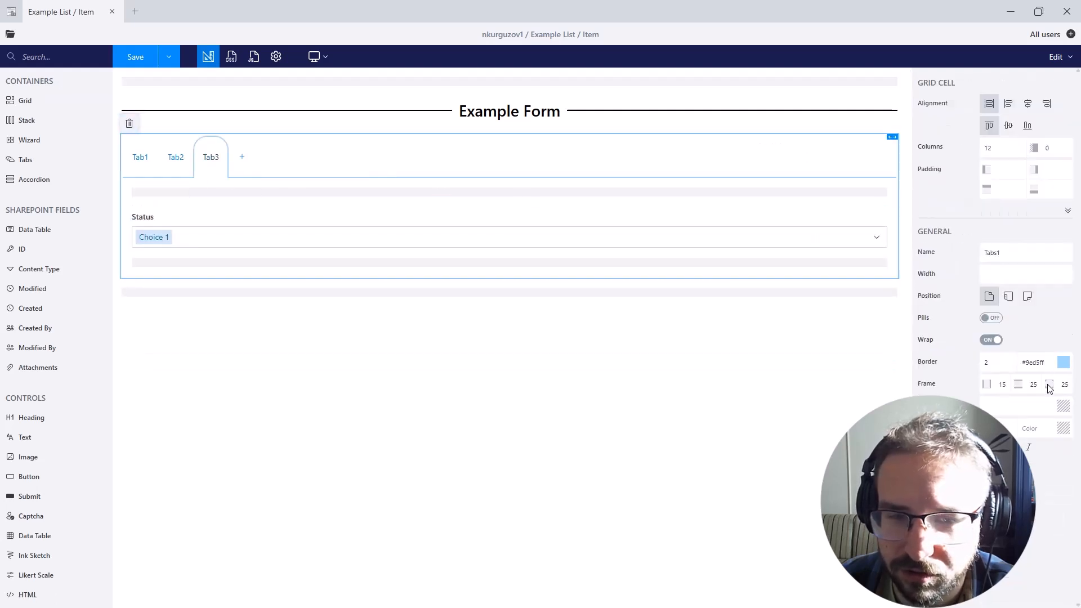
pyautogui.click(1001, 384)
pyautogui.write('25')
pyautogui.click(999, 360)
pyautogui.write('3')
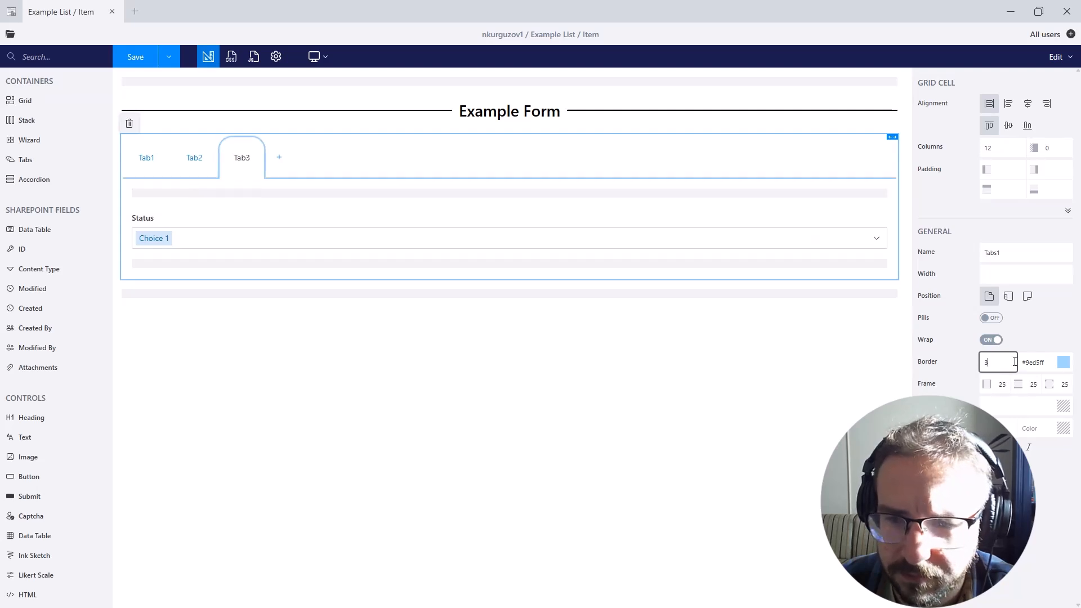
# - Set the tab frame's corner rounding and vertical padding to 15 and its horizontal padding to 20
pyautogui.click(1057, 387)
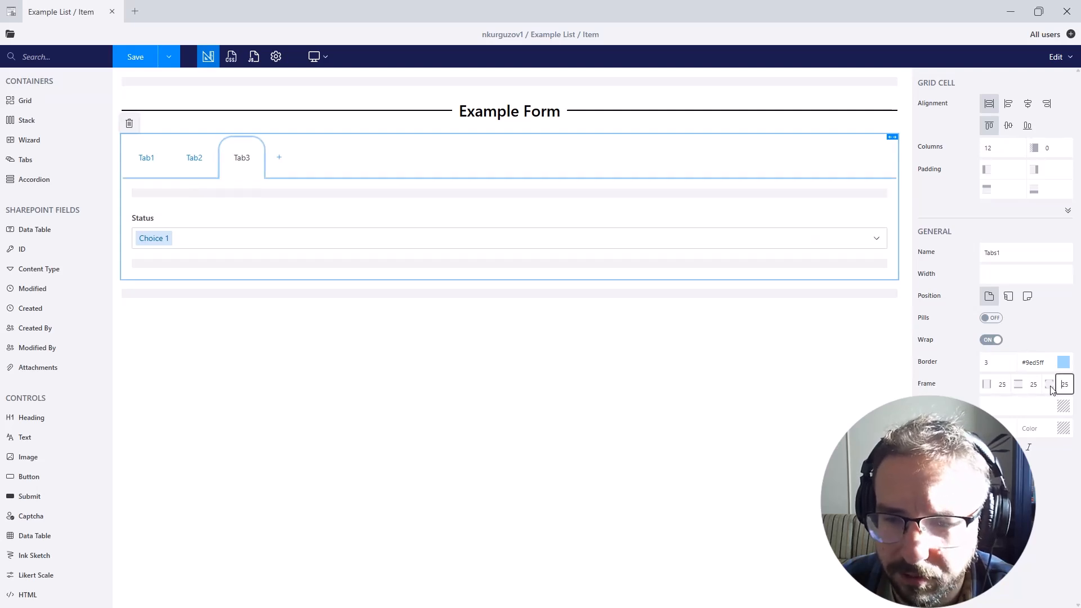
pyautogui.click(1034, 385)
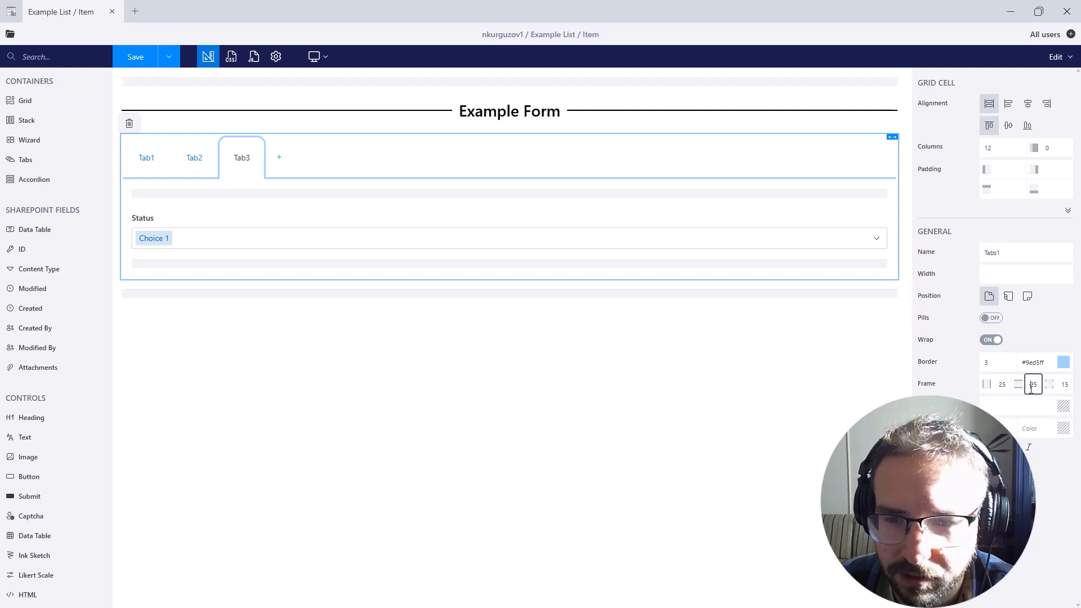
pyautogui.write('15')
pyautogui.click(998, 389)
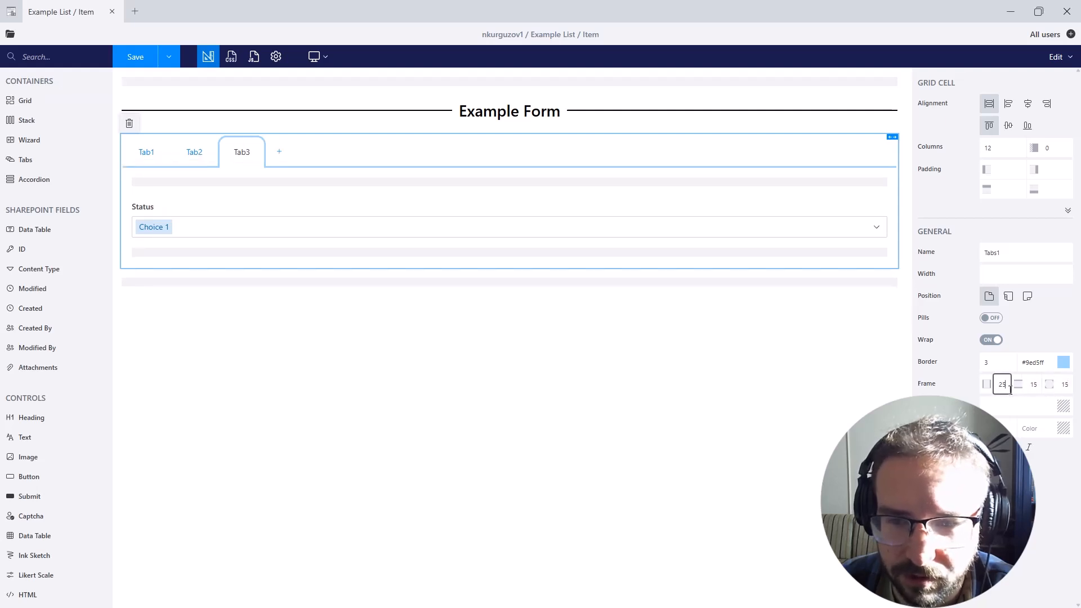
pyautogui.write('15')
pyautogui.press('BackSpace')
pyautogui.press('BackSpace')
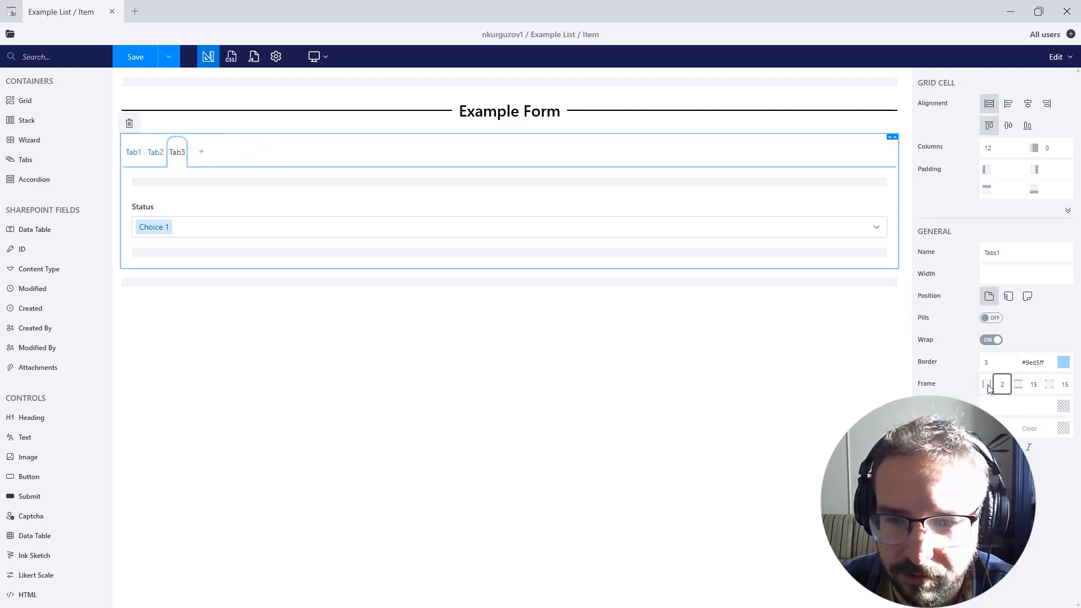
pyautogui.write('20')
# - Fill the active tab with the light violet color #b6beed
pyautogui.click(1064, 406)
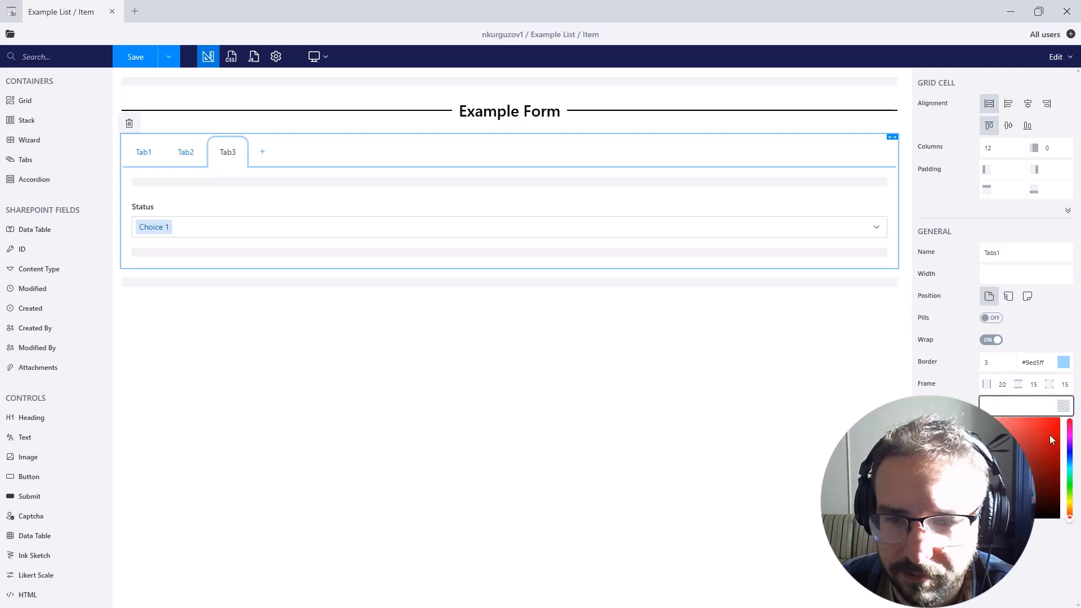
pyautogui.click(1069, 454)
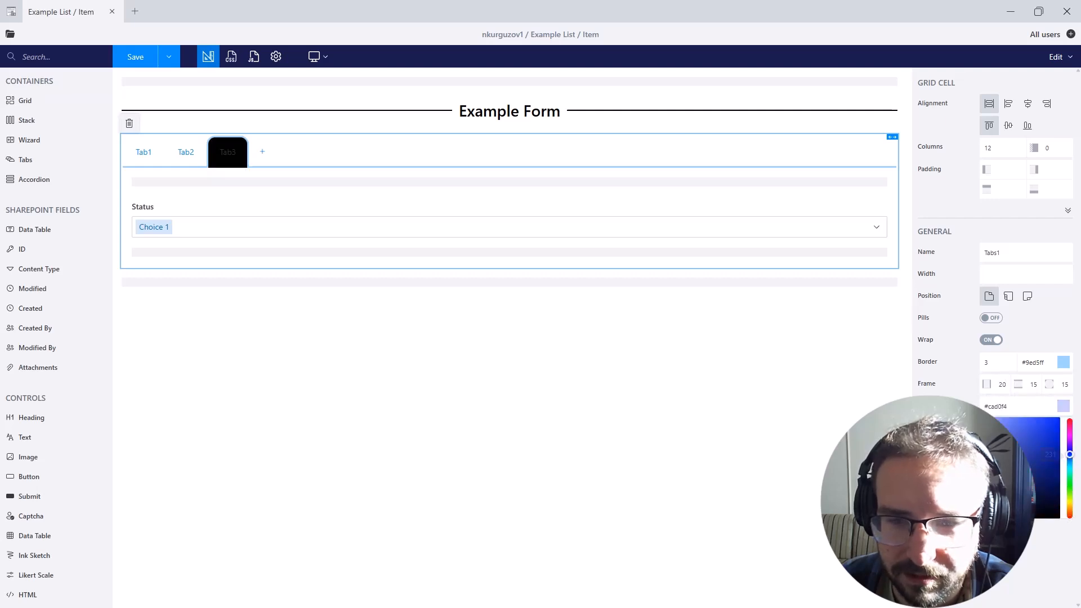
pyautogui.click(1014, 428)
pyautogui.moveTo(1013, 426); pyautogui.dragTo(964, 425)
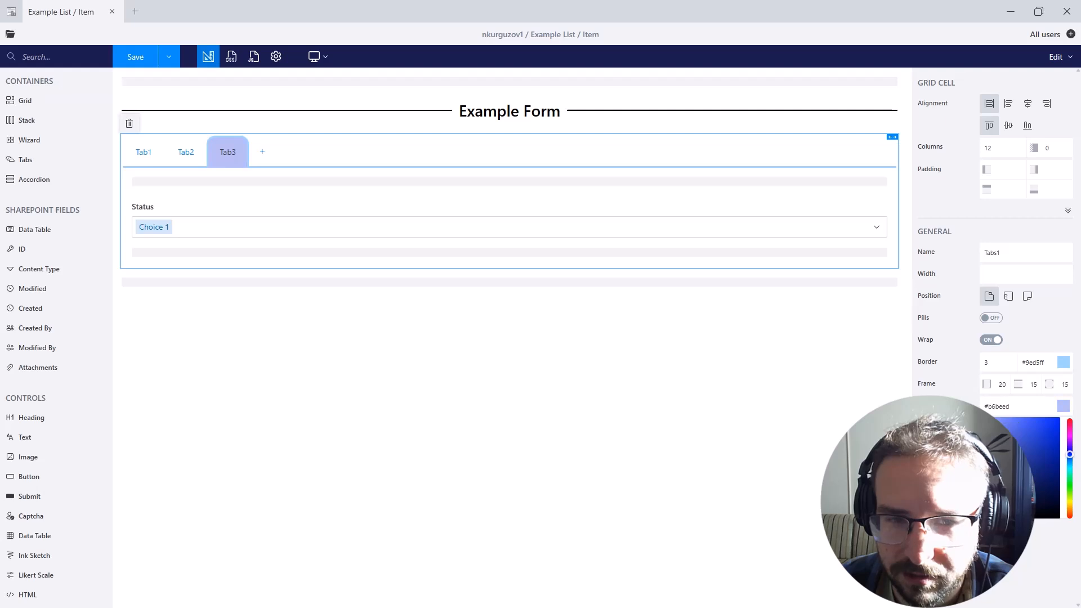
pyautogui.click(962, 400)
# - Format the tab font as size 15 in bold italic, with the active tab's text in white #ffffff
pyautogui.click(1061, 430)
pyautogui.moveTo(1051, 458); pyautogui.dragTo(932, 439)
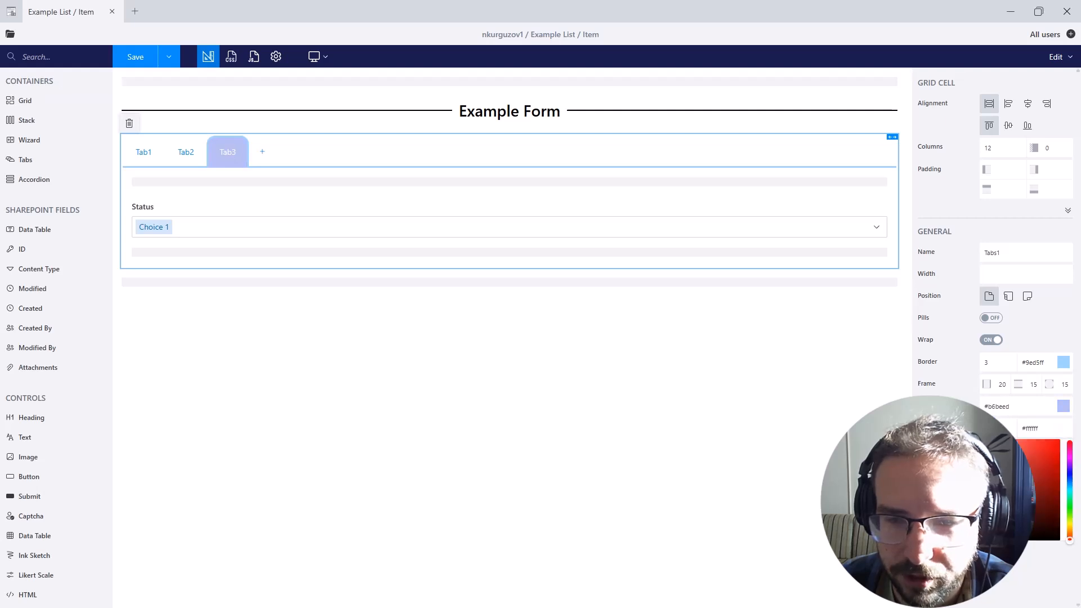
pyautogui.click(999, 429)
pyautogui.write('15')
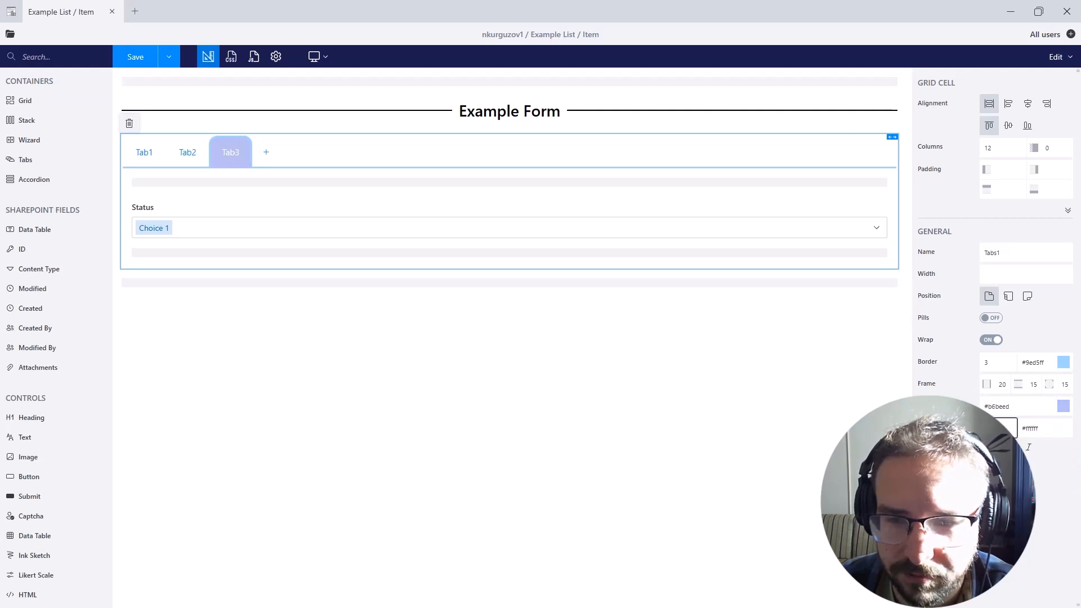
pyautogui.click(989, 447)
pyautogui.click(1008, 447)
pyautogui.click(1008, 447)
pyautogui.click(1008, 447)
pyautogui.click(1029, 448)
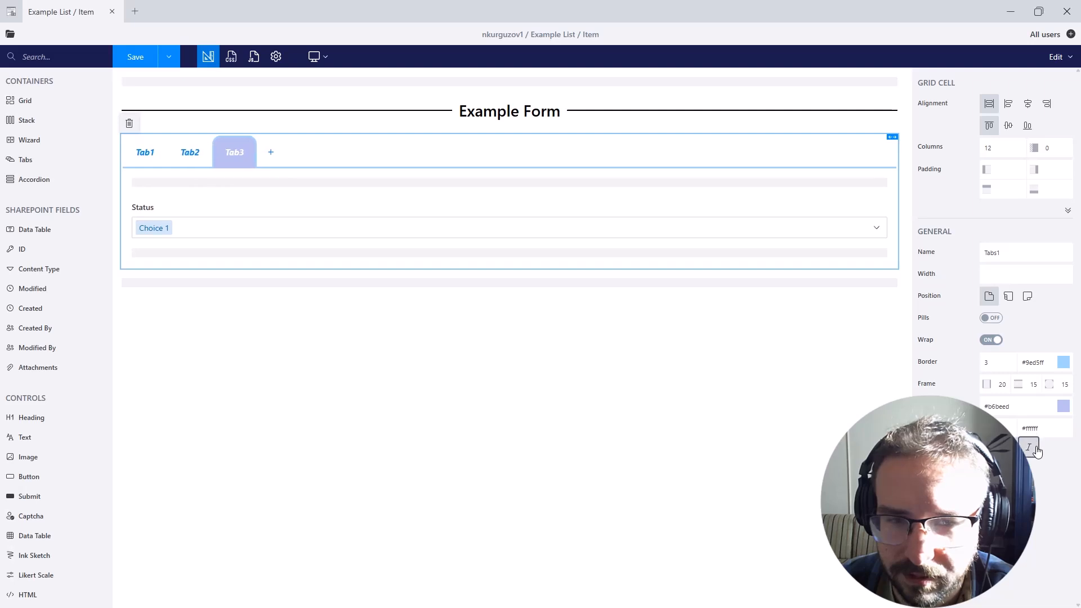
# - Preview the styled tabs beside and below the content, and restore their position above it
pyautogui.click(1008, 297)
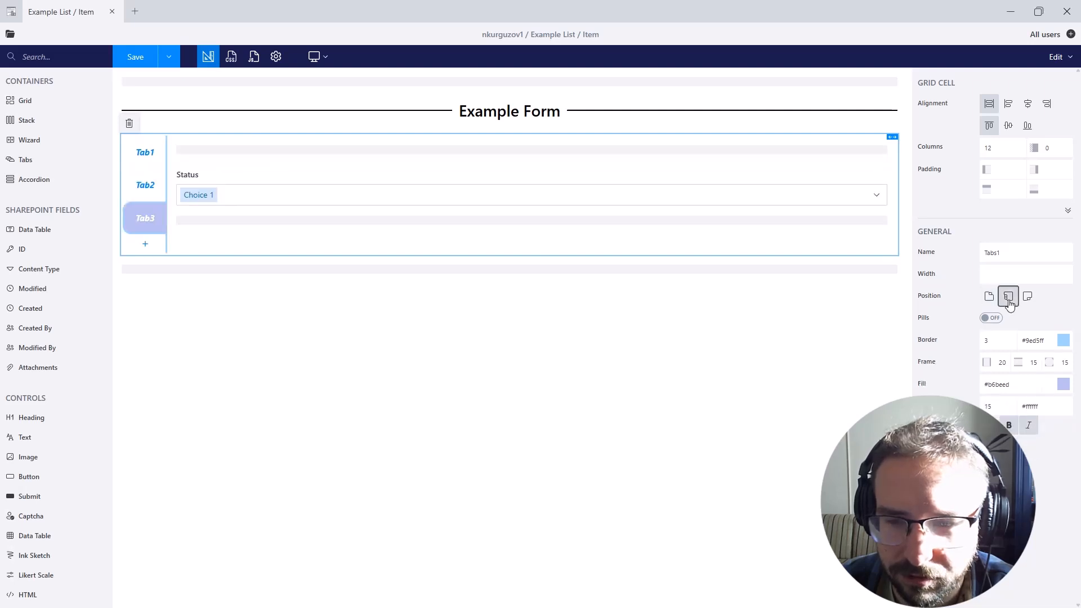
pyautogui.click(1026, 297)
pyautogui.click(986, 300)
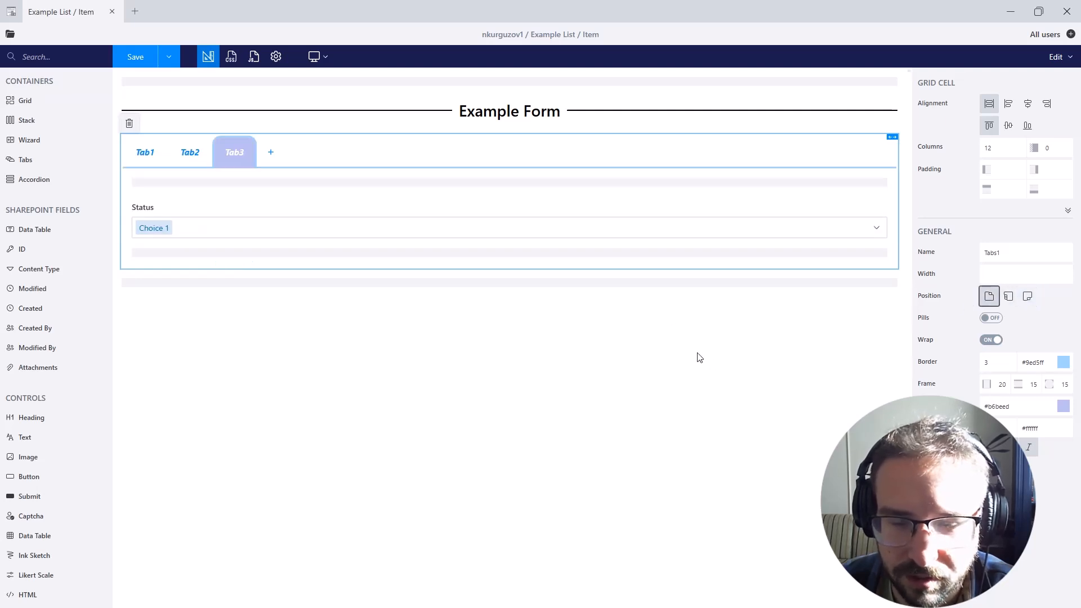
# - Replace the Tabs container below the heading with an Accordion in Single mode that has three items
pyautogui.press('Delete')
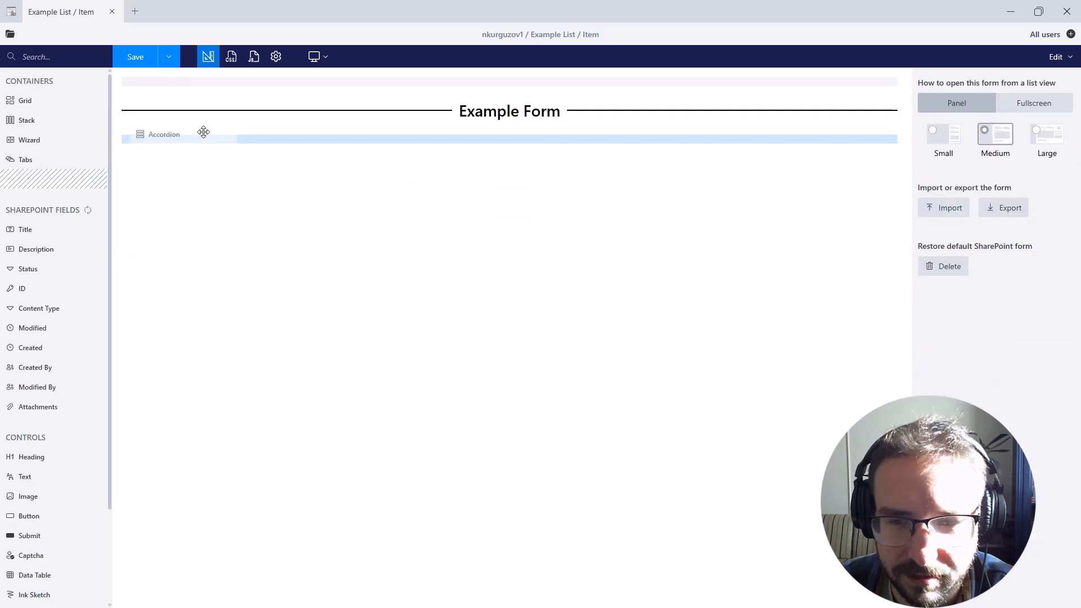
pyautogui.moveTo(203, 133); pyautogui.dragTo(203, 135)
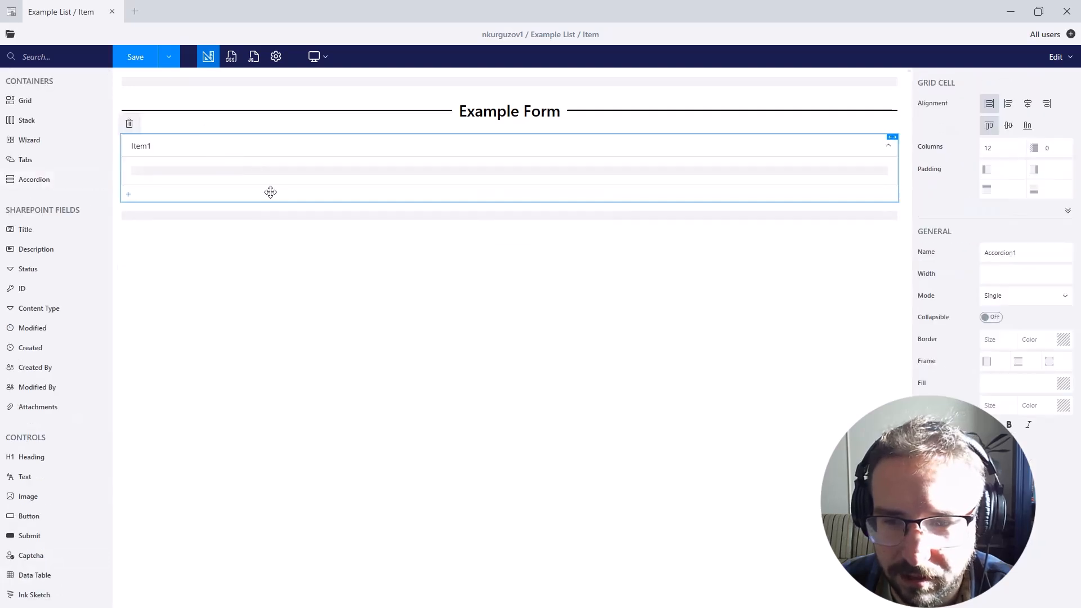
pyautogui.click(1024, 296)
pyautogui.click(1028, 314)
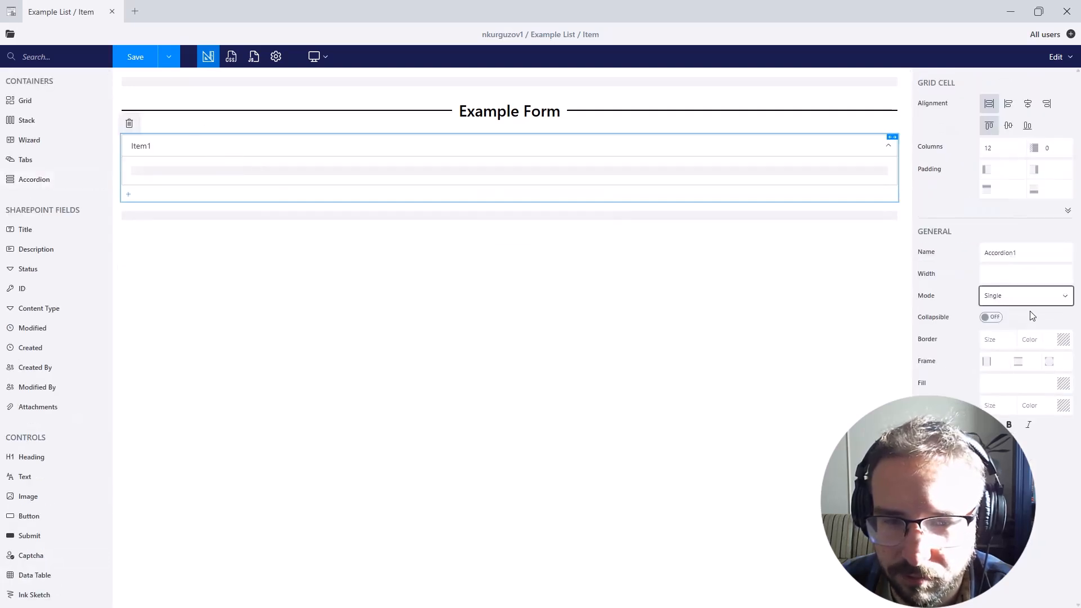
pyautogui.click(129, 194)
pyautogui.click(127, 245)
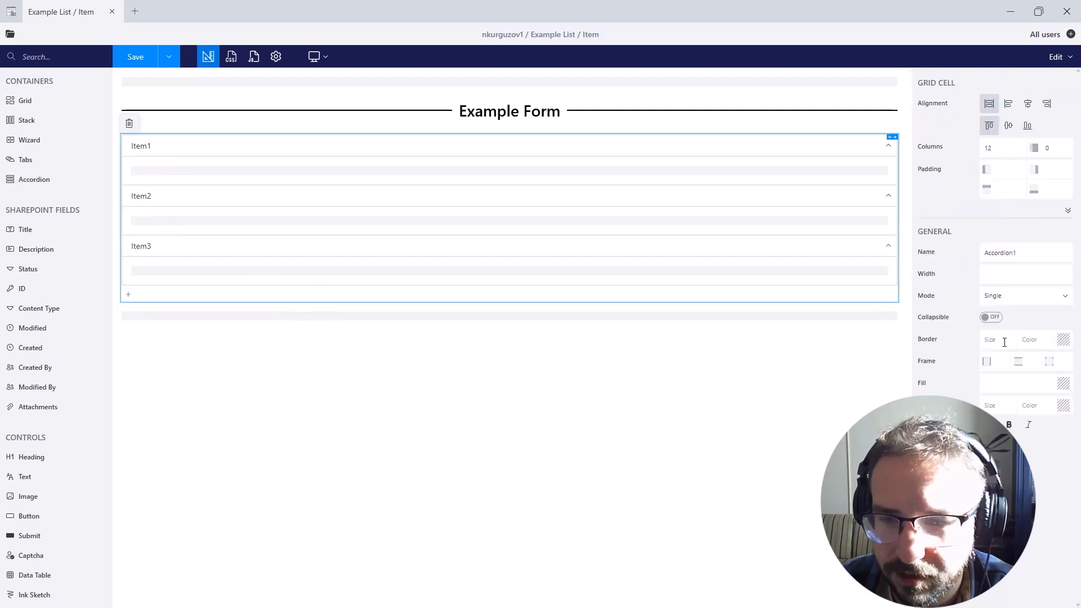
# - Give the accordion a border of size 5 in red #ff3a3a
pyautogui.click(1000, 340)
pyautogui.write('5')
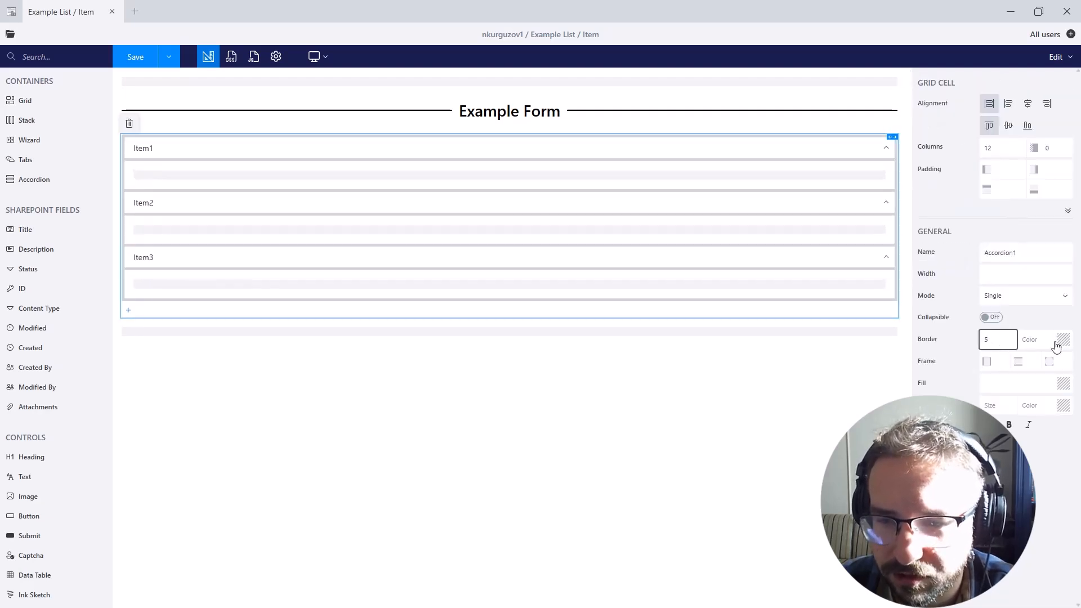
pyautogui.click(1035, 339)
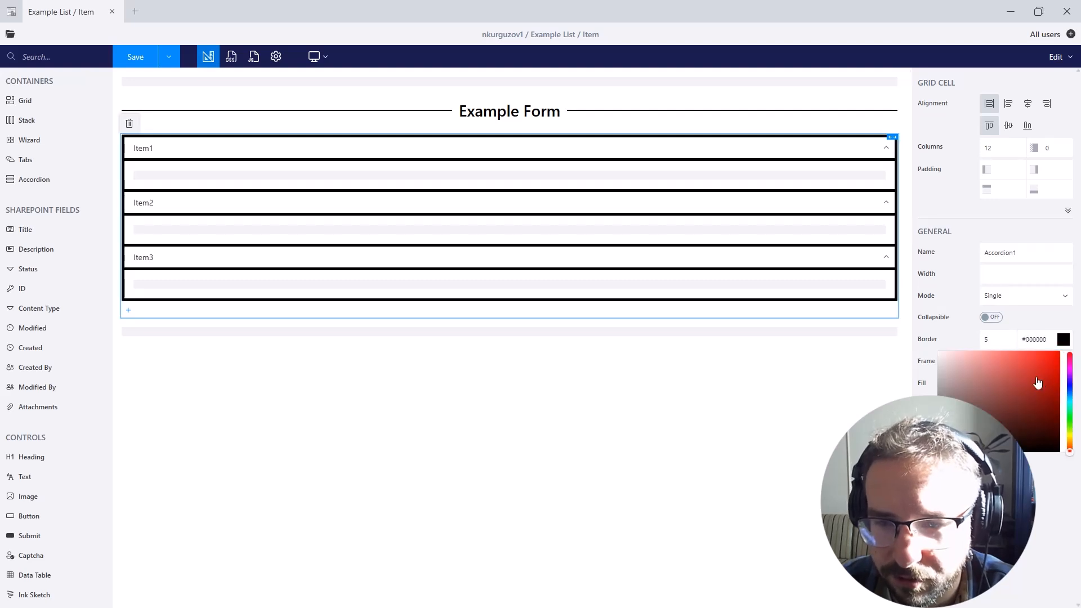
pyautogui.click(1038, 383)
pyautogui.click(1036, 327)
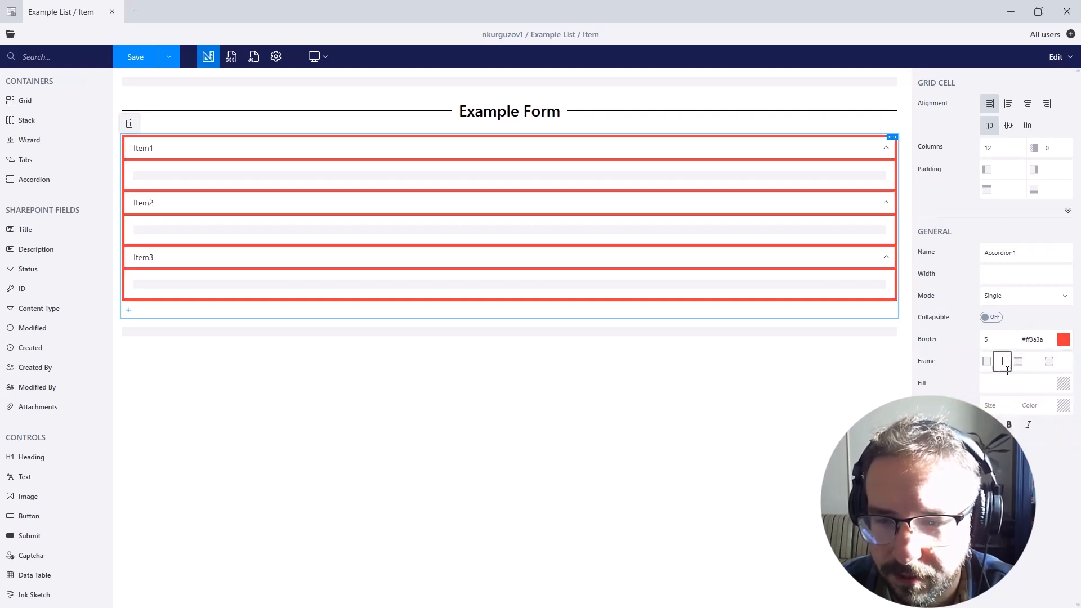
# - Fill the accordion headers with green #00ff99 and set their font size to 15
pyautogui.click(988, 382)
pyautogui.click(1048, 394)
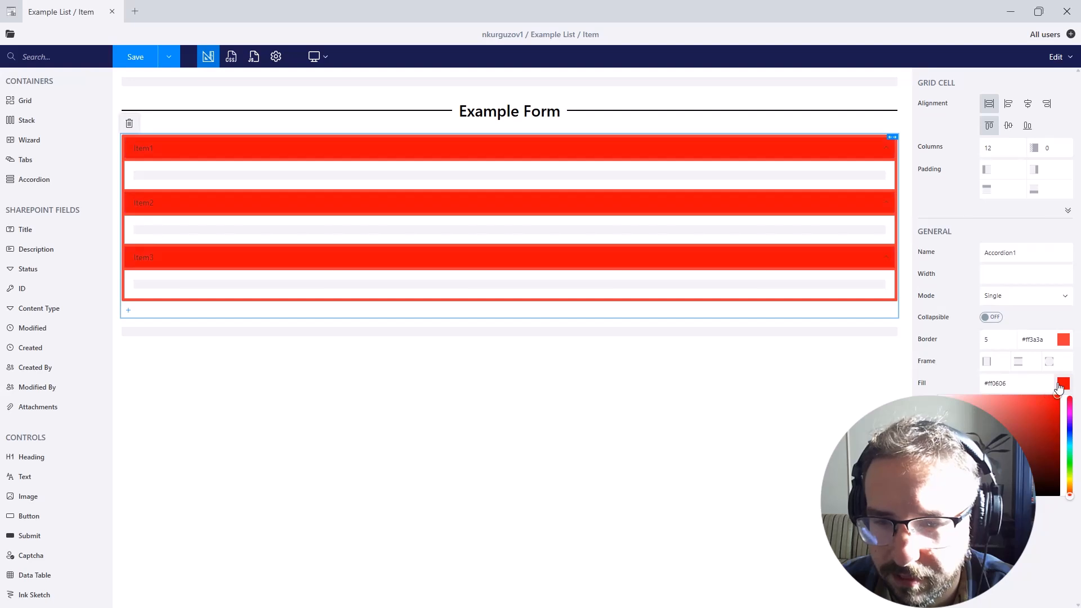
pyautogui.click(1069, 452)
pyautogui.click(1059, 432)
pyautogui.moveTo(1062, 429); pyautogui.dragTo(1061, 394)
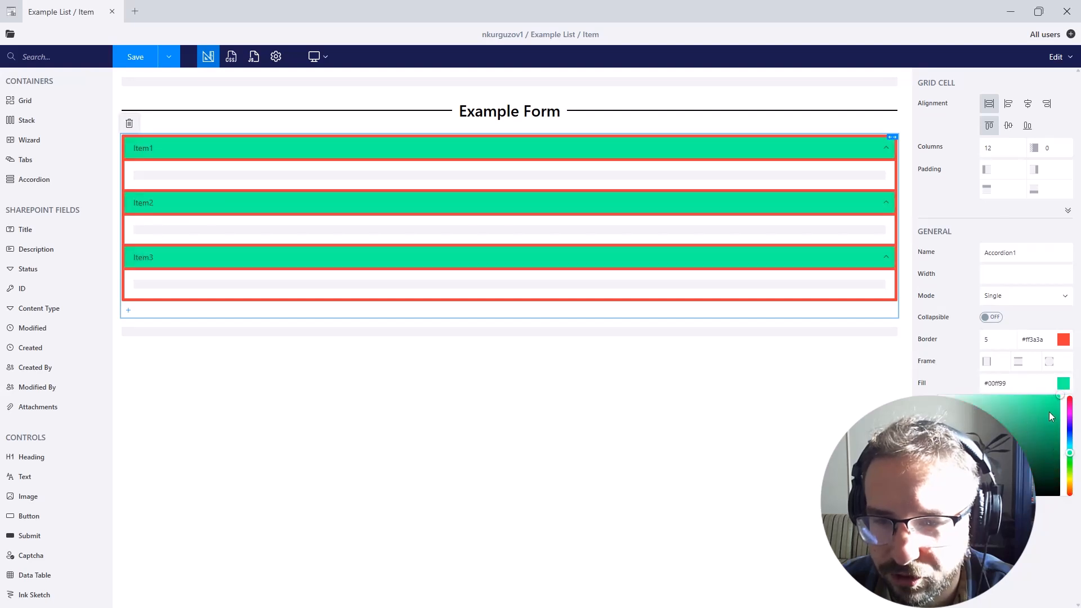
pyautogui.click(1008, 515)
pyautogui.click(1006, 407)
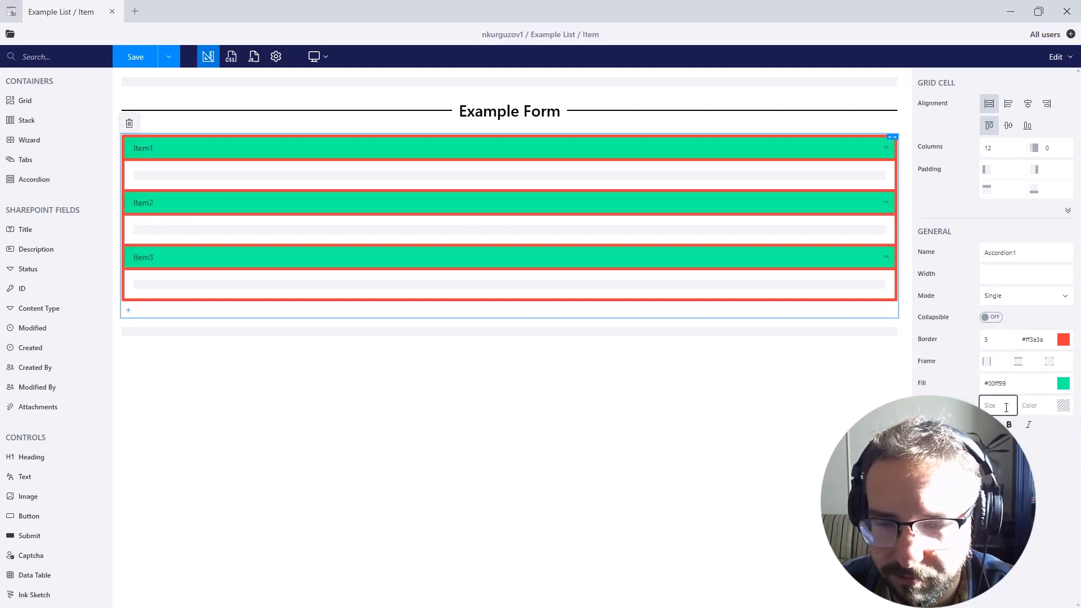
pyautogui.write('55')
pyautogui.press('BackSpace')
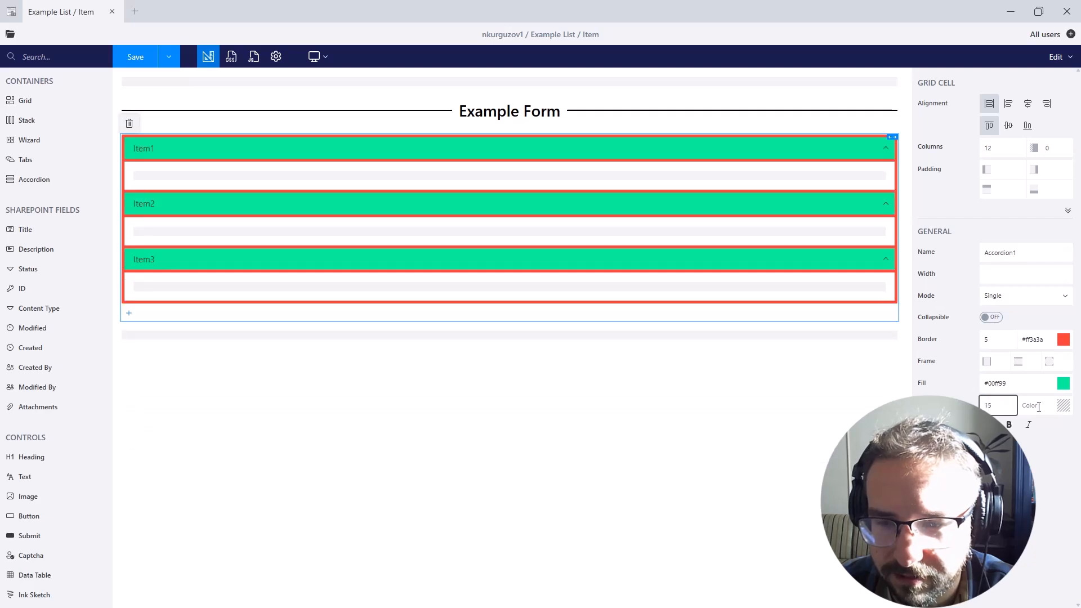
# - Change the accordion's border to blue #4b60ff with a size of 3
pyautogui.click(1063, 340)
pyautogui.click(1069, 387)
pyautogui.moveTo(1016, 376); pyautogui.dragTo(1024, 337)
pyautogui.click(1004, 344)
pyautogui.press('BackSpace')
pyautogui.write('3')
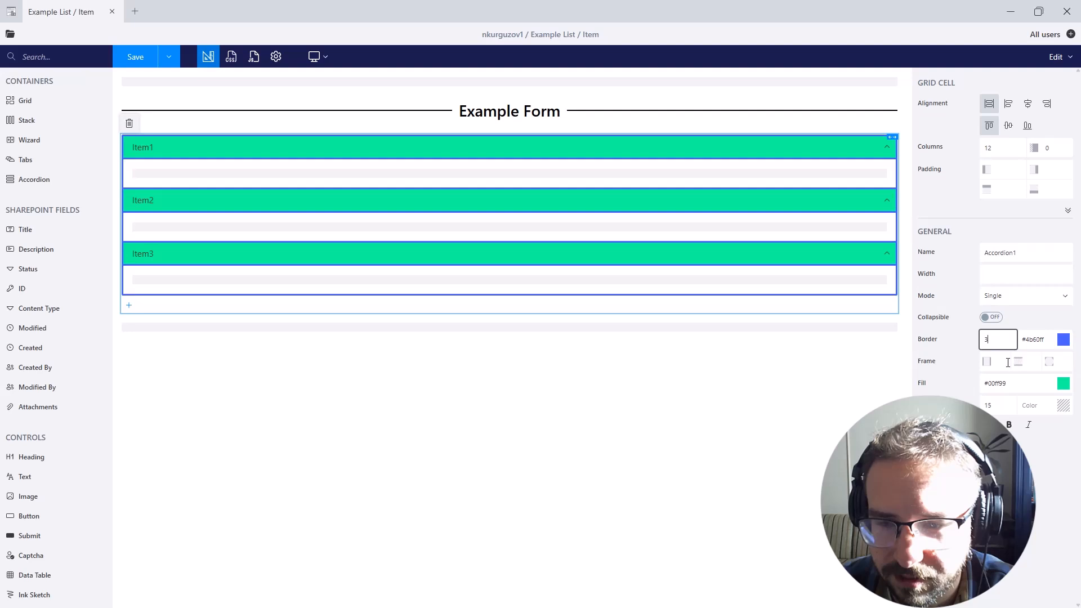
# - Set the accordion frame's horizontal padding, vertical padding and corner rounding to 15 each
pyautogui.click(1003, 361)
pyautogui.write('5')
pyautogui.press('Tab')
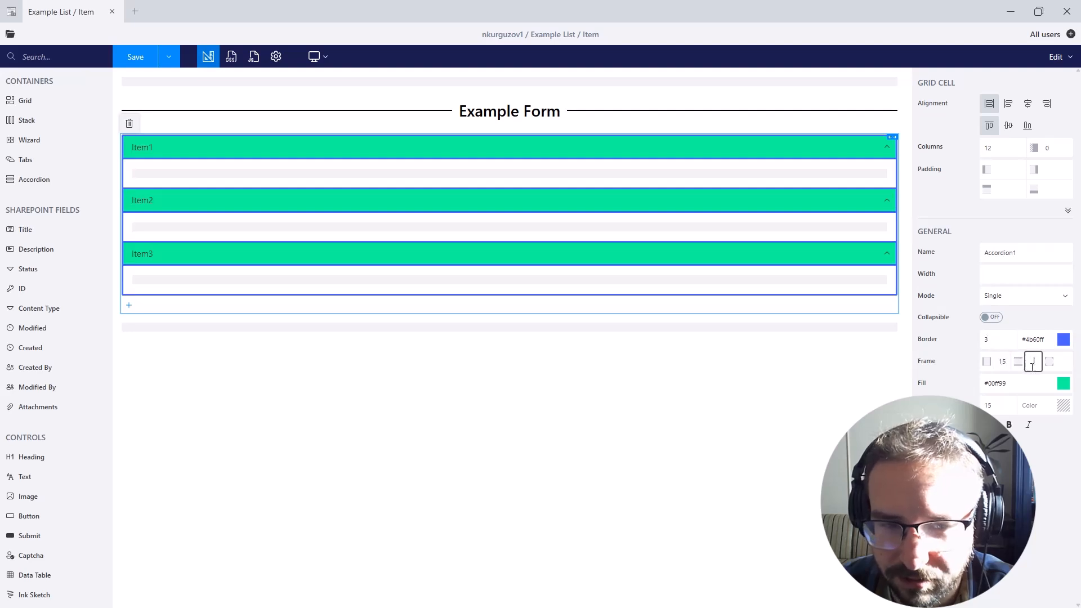
pyautogui.write('1515')
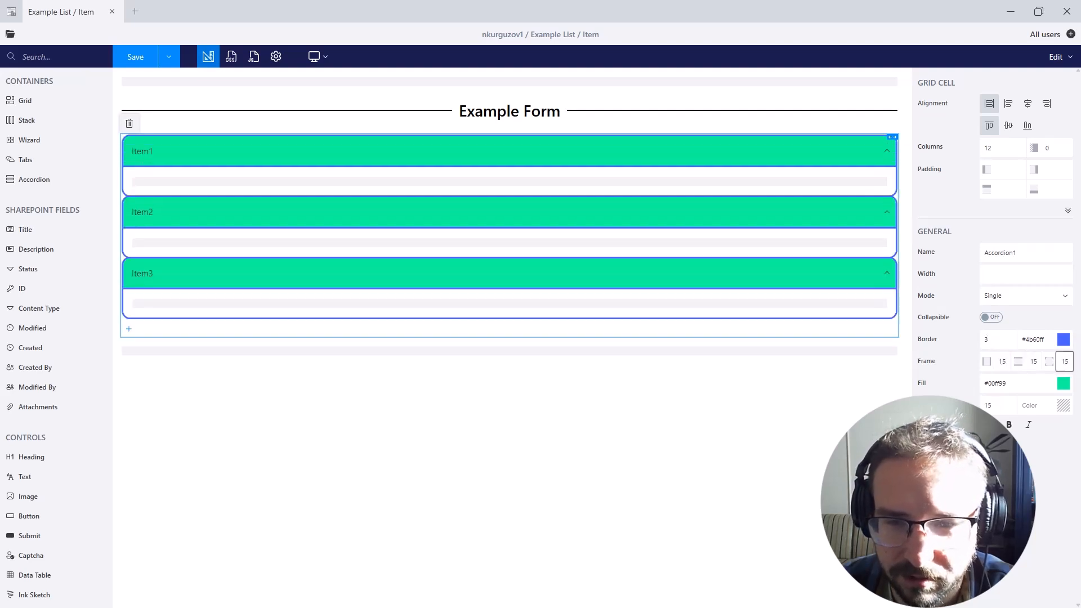
# - Replace the accordion with a Wizard container and place the Title and Status fields in its first step
pyautogui.click(823, 403)
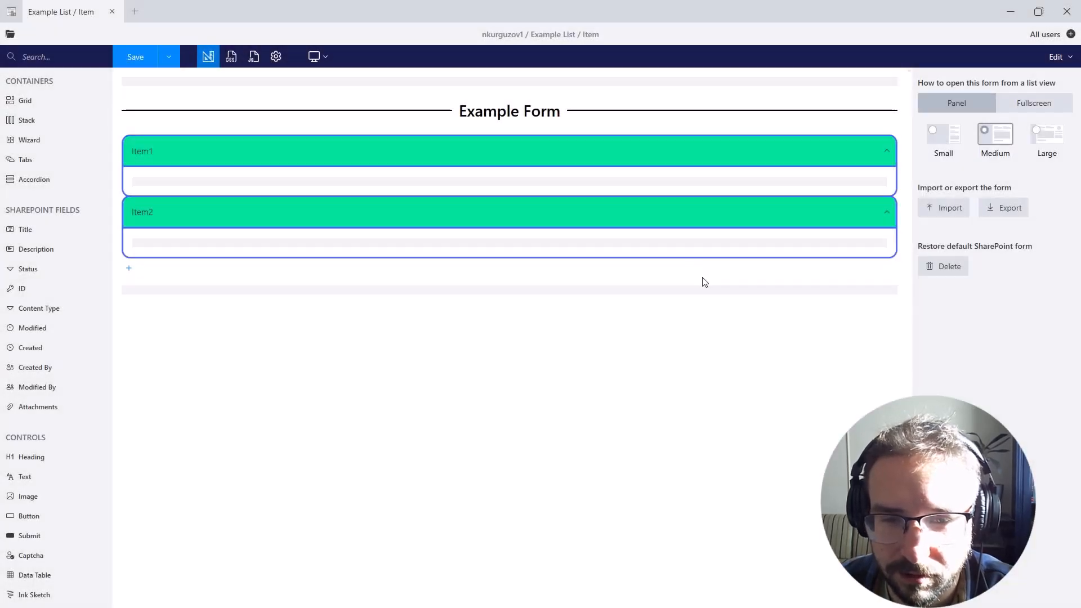
pyautogui.click(639, 229)
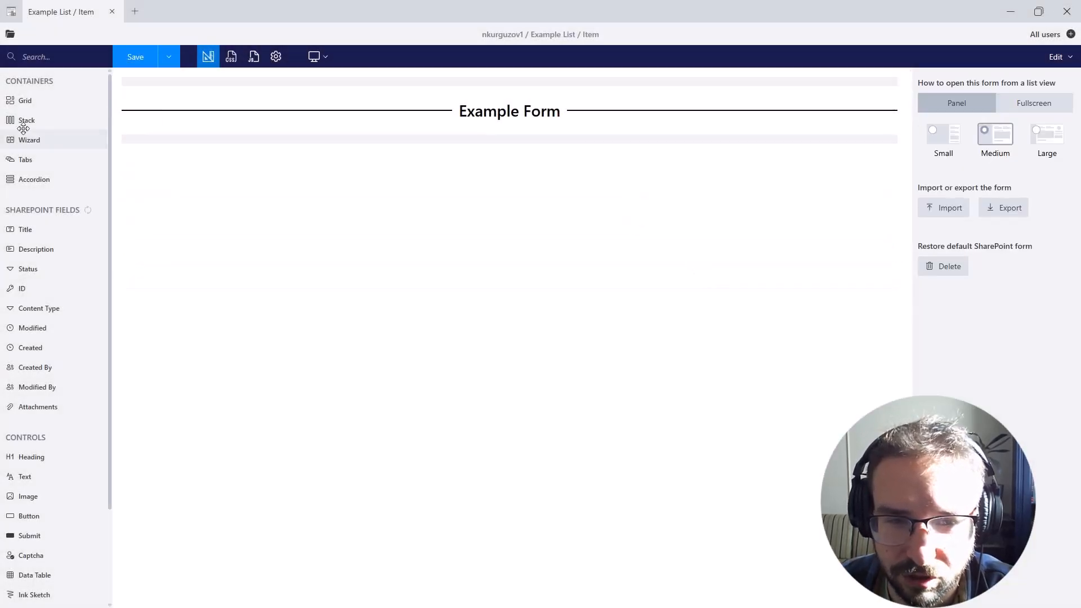
pyautogui.moveTo(27, 138); pyautogui.dragTo(236, 139)
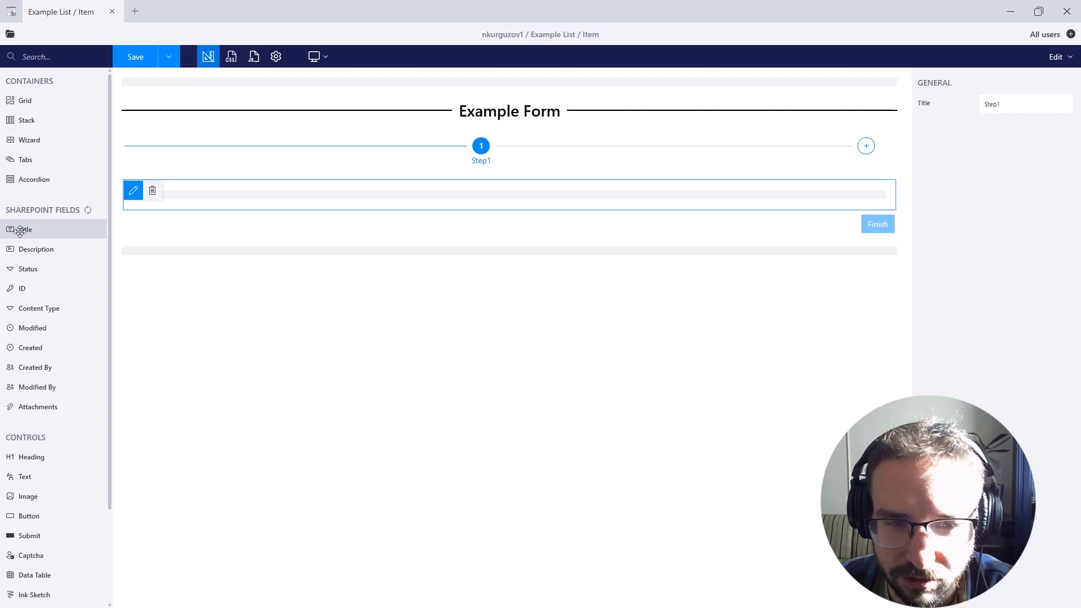
pyautogui.moveTo(19, 231); pyautogui.dragTo(164, 243)
pyautogui.moveTo(28, 248); pyautogui.dragTo(198, 256)
# - Add a second wizard step holding the Description field and a third one holding a Data Table control
pyautogui.click(866, 146)
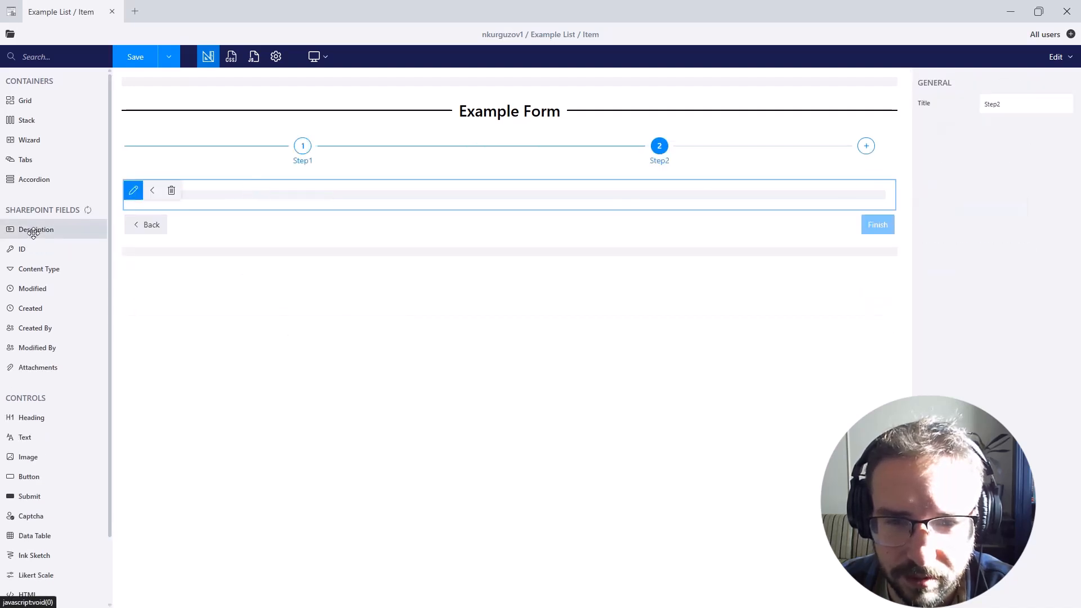
pyautogui.moveTo(36, 229); pyautogui.dragTo(346, 193)
pyautogui.click(866, 146)
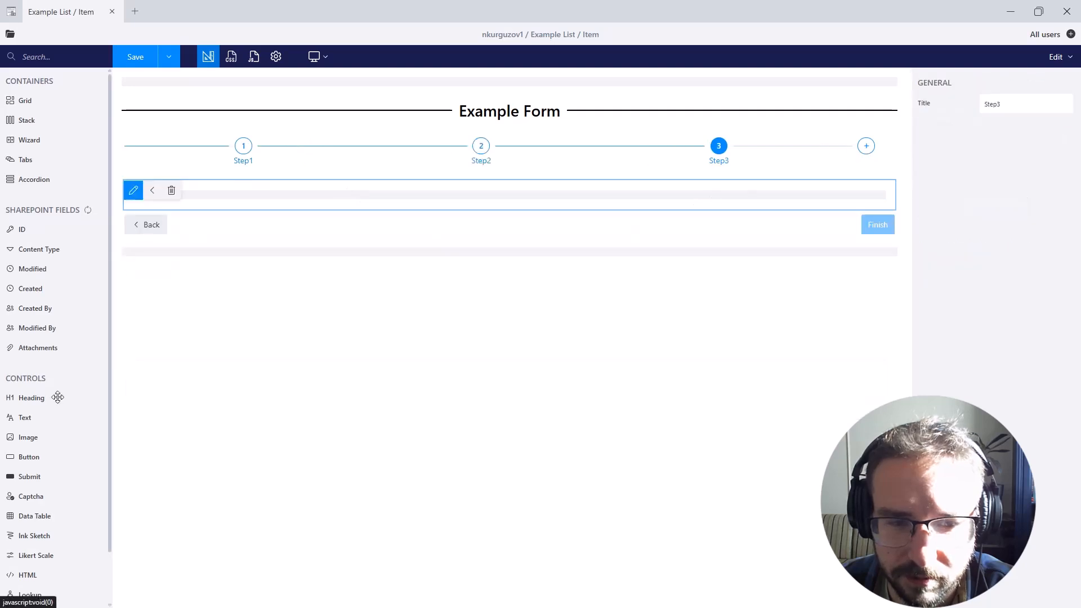
pyautogui.scroll(-1, 56, 550)
pyautogui.moveTo(34, 460); pyautogui.dragTo(310, 194)
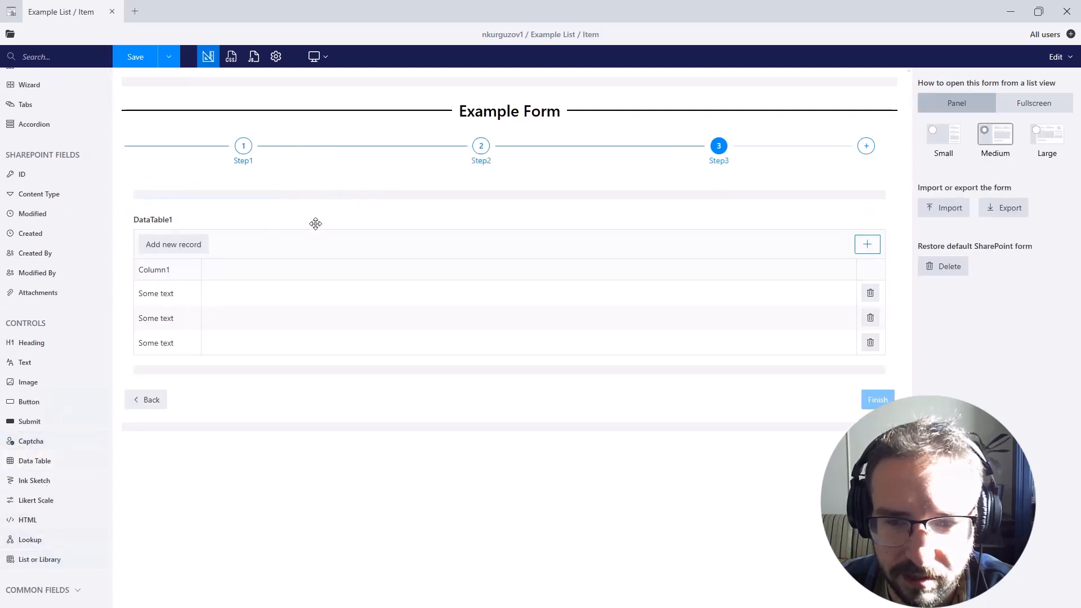
# - Create a new SharePoint field named Data Table for storing the data table, added to all content types and the default view
pyautogui.click(1063, 411)
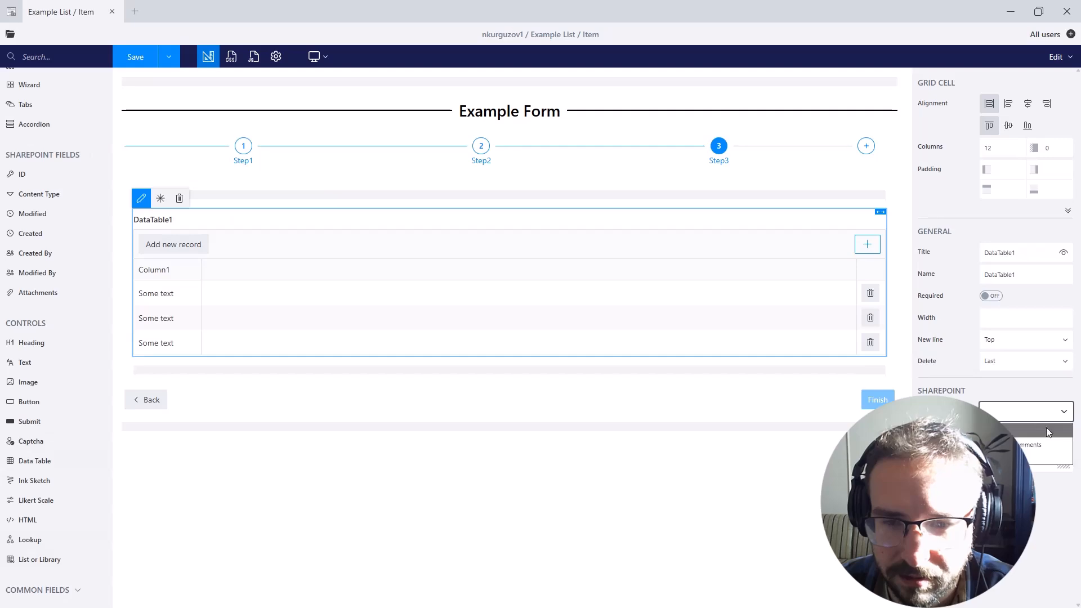
pyautogui.click(1026, 457)
pyautogui.write('Data Tabl')
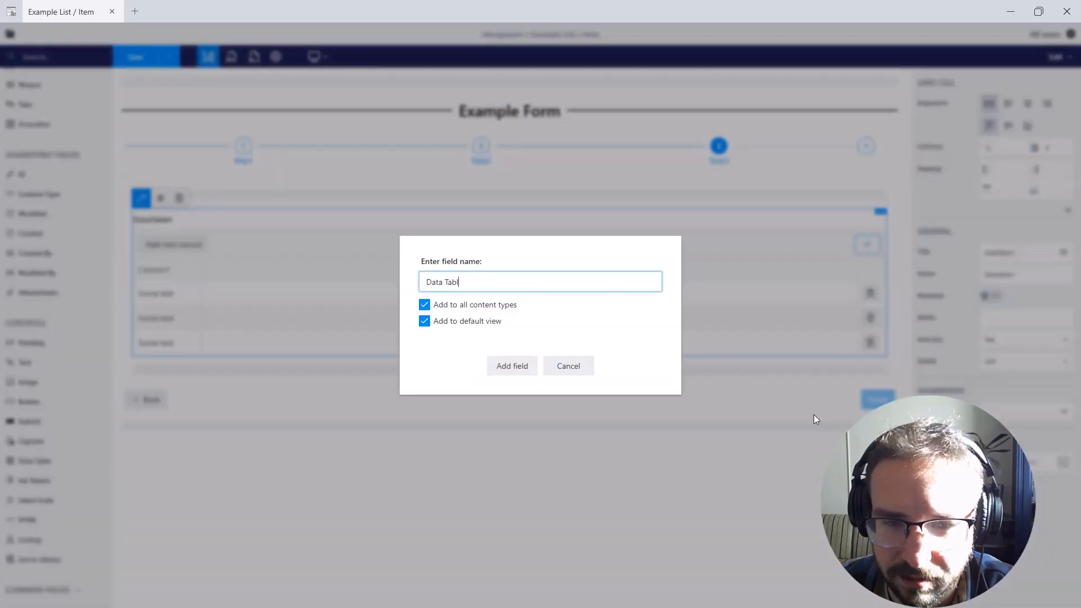
pyautogui.write('e')
pyautogui.click(509, 367)
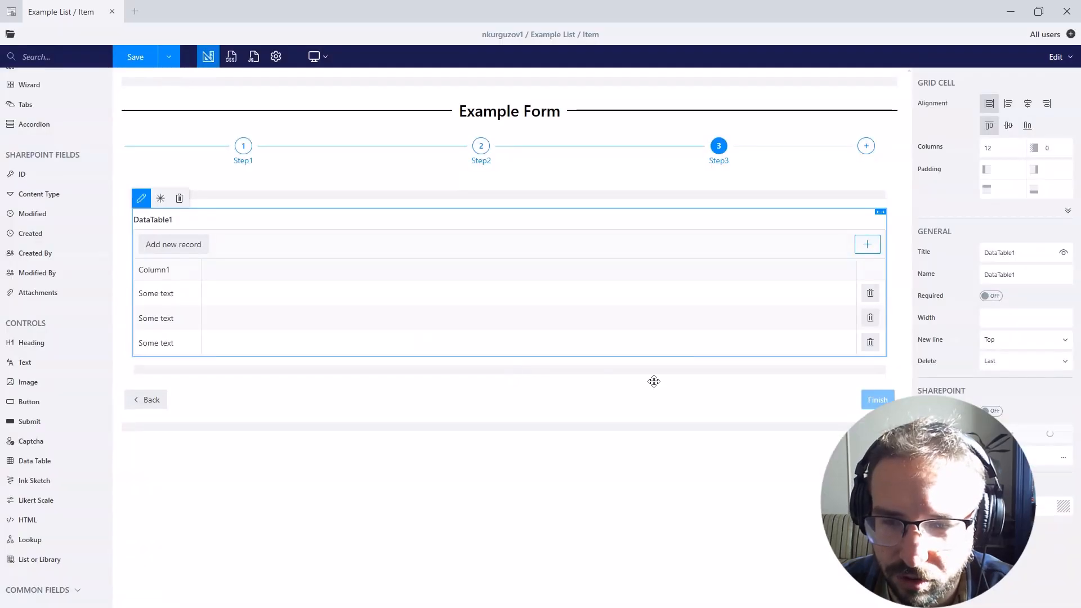
# - Set the data table to add new lines at the Bottom and show its Delete column First
pyautogui.click(1052, 343)
pyautogui.click(1053, 379)
pyautogui.click(1047, 367)
pyautogui.click(1042, 380)
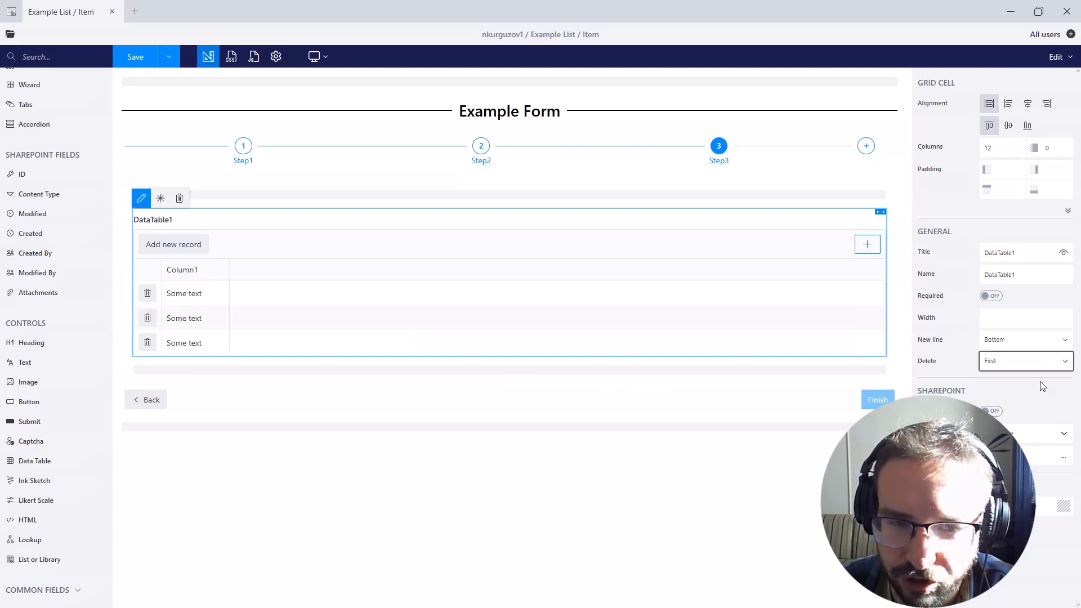
# - Add three more columns to the data table with the types Currency, Number and Calculated
pyautogui.click(216, 267)
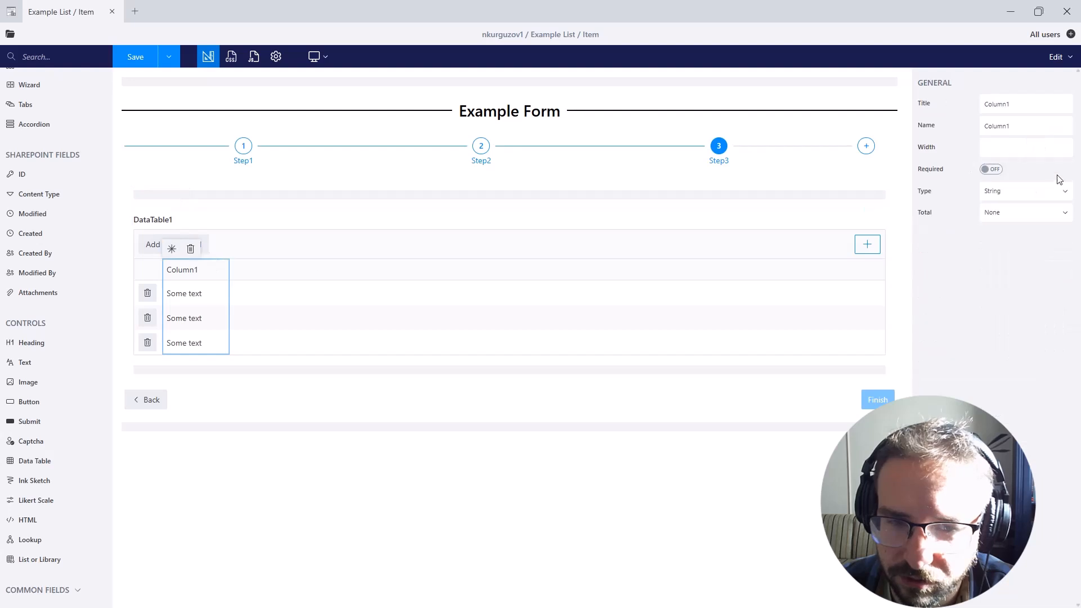
pyautogui.click(873, 244)
pyautogui.click(1029, 191)
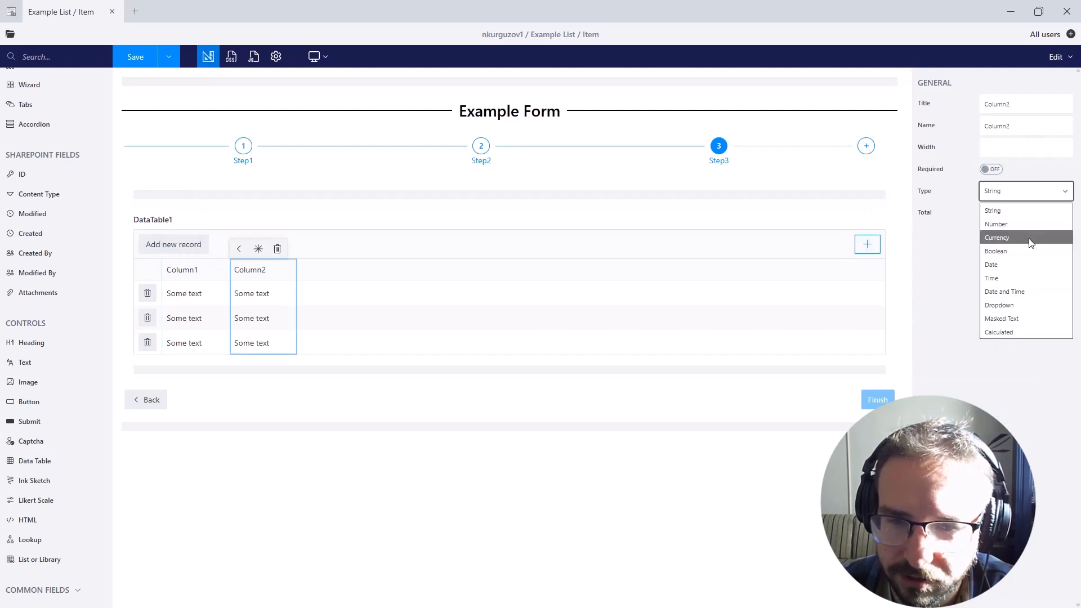
pyautogui.click(1030, 237)
pyautogui.click(867, 244)
pyautogui.click(1014, 191)
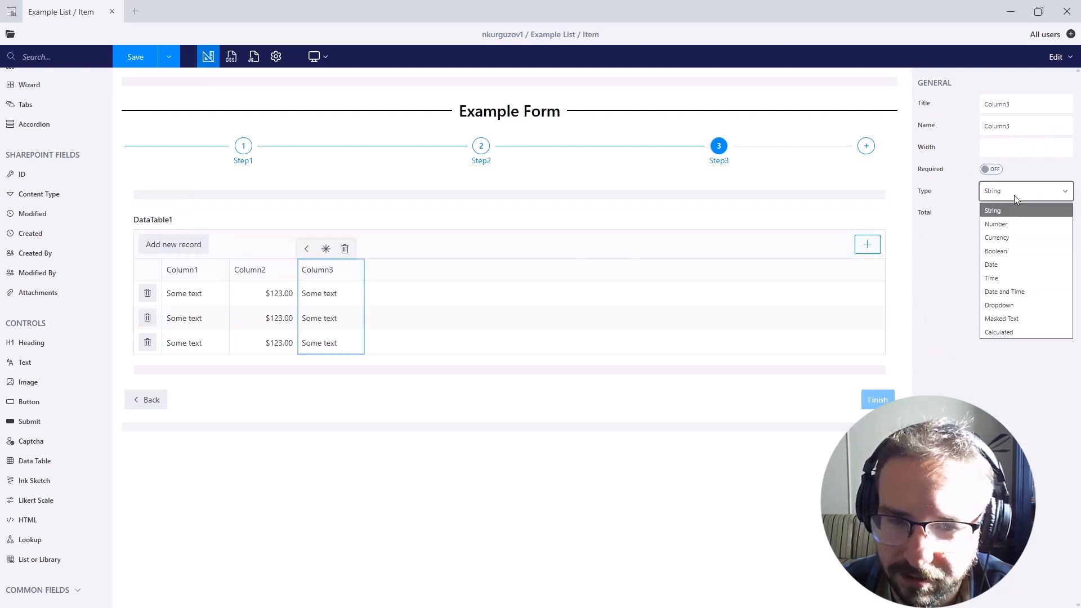
pyautogui.click(1009, 224)
pyautogui.click(867, 244)
pyautogui.click(1008, 194)
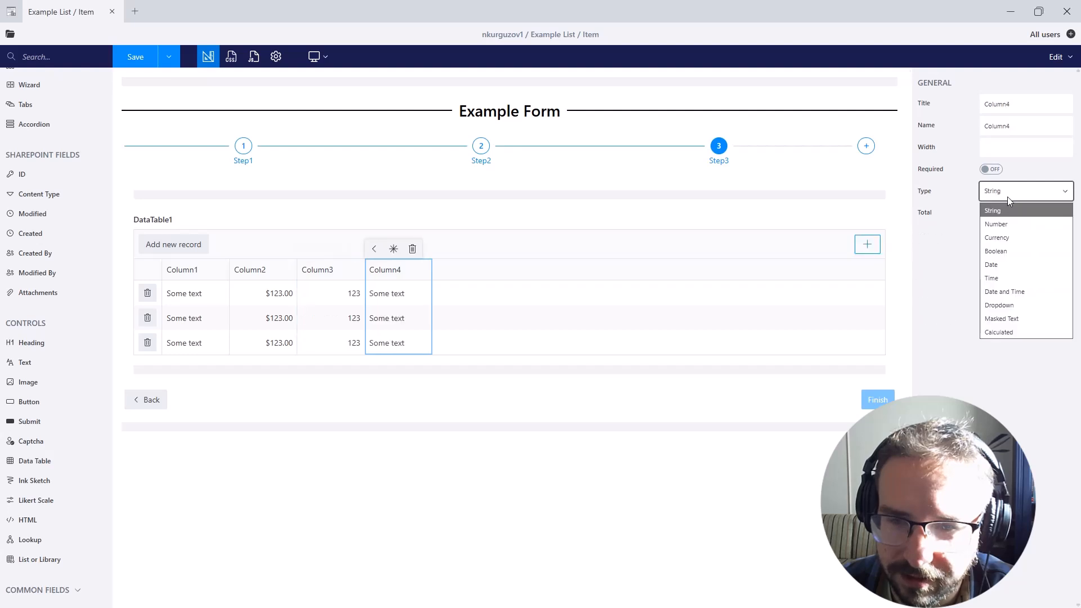
pyautogui.click(1007, 333)
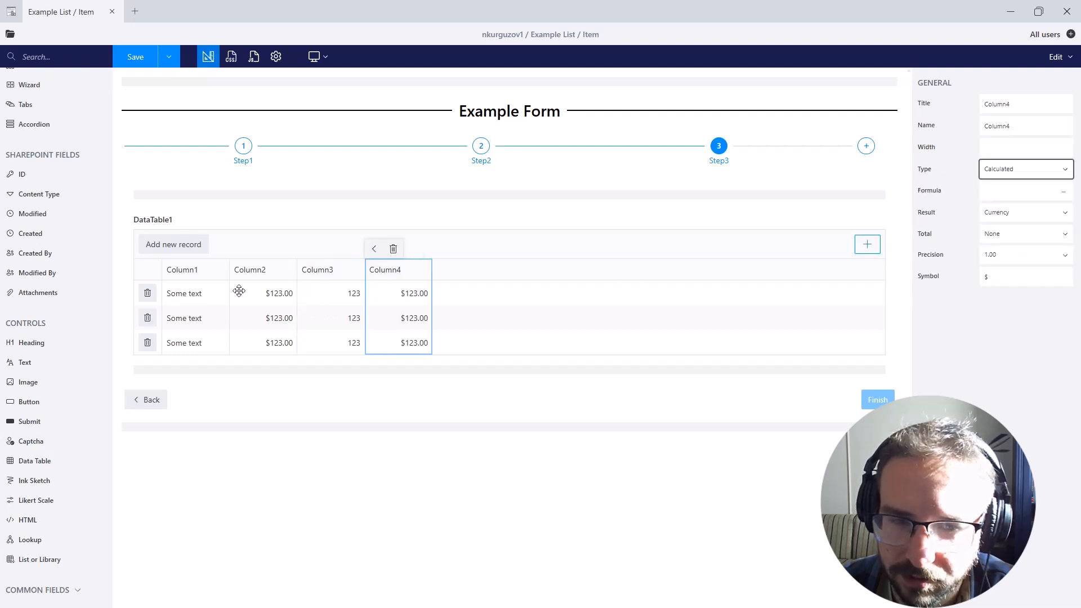
# - Title the first data table column Name and the Currency column Value
pyautogui.click(224, 280)
pyautogui.tripleClick(1008, 103)
pyautogui.write('Name')
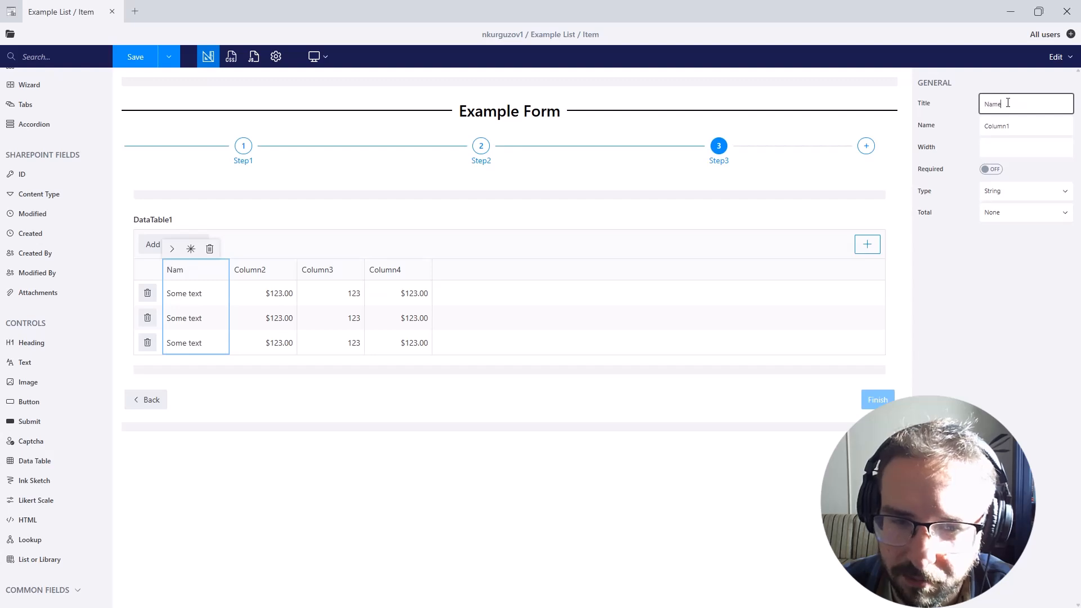
pyautogui.moveTo(1008, 103); pyautogui.dragTo(519, 213)
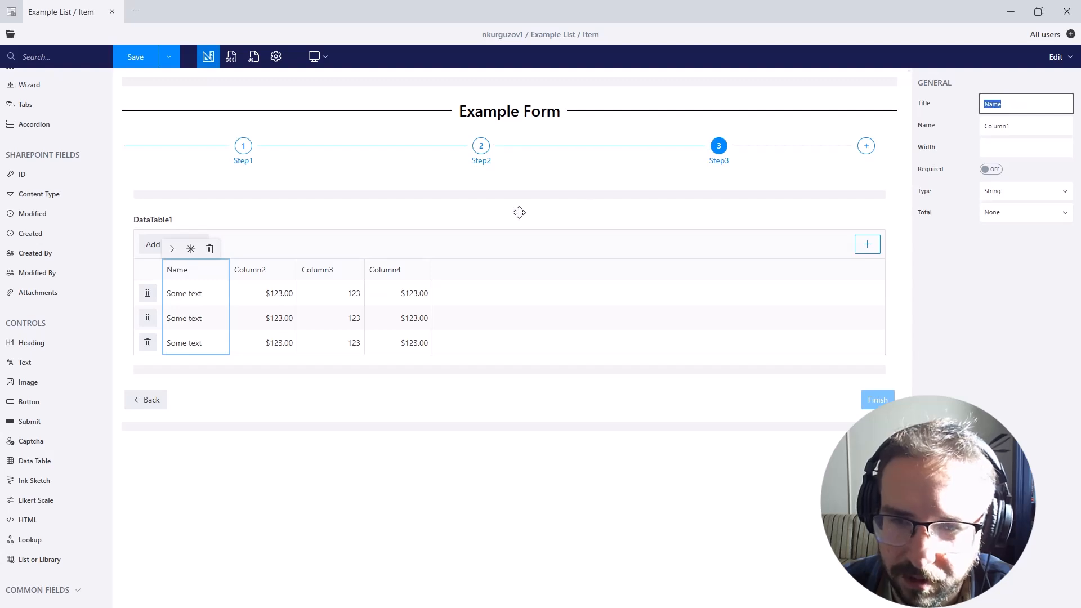
pyautogui.click(272, 308)
pyautogui.tripleClick(999, 103)
pyautogui.write('Valu')
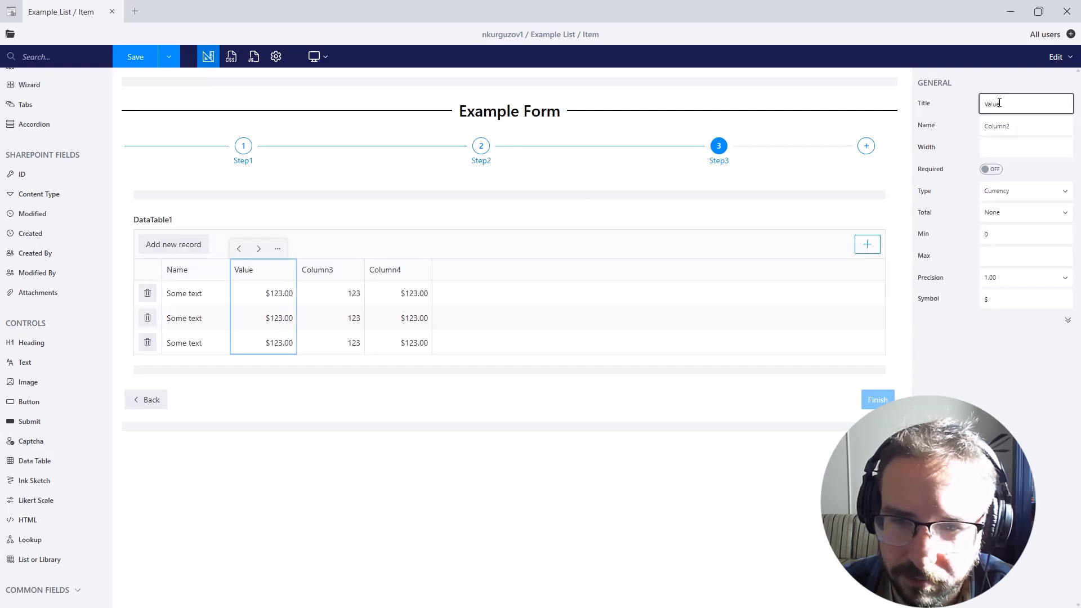
# - Set both the title and the internal name of the Number column to Count
pyautogui.click(337, 293)
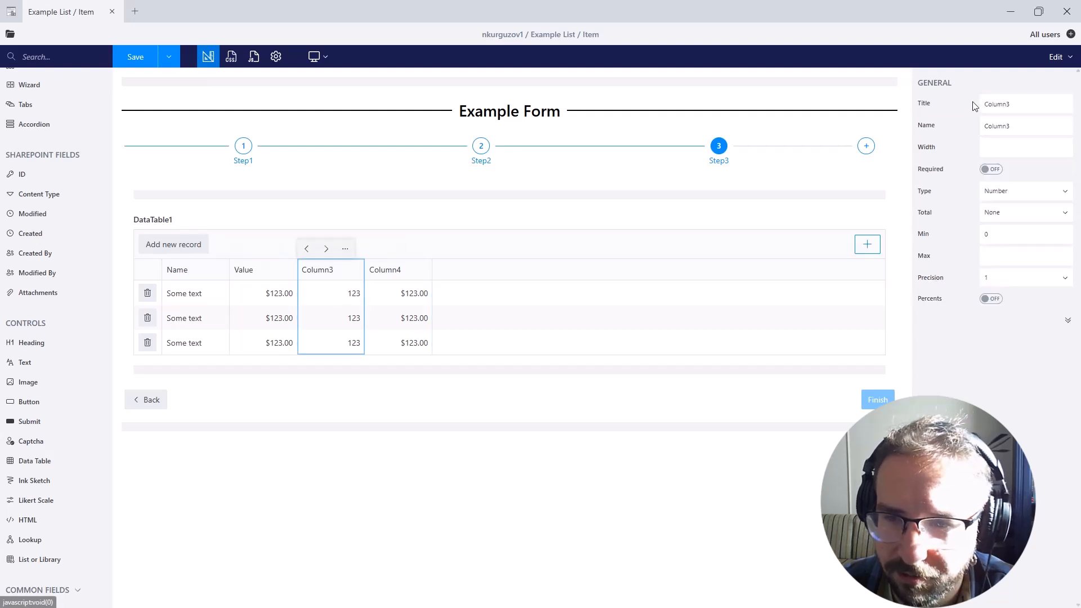
pyautogui.tripleClick(993, 103)
pyautogui.write('Coun')
pyautogui.moveTo(1013, 105); pyautogui.dragTo(668, 207)
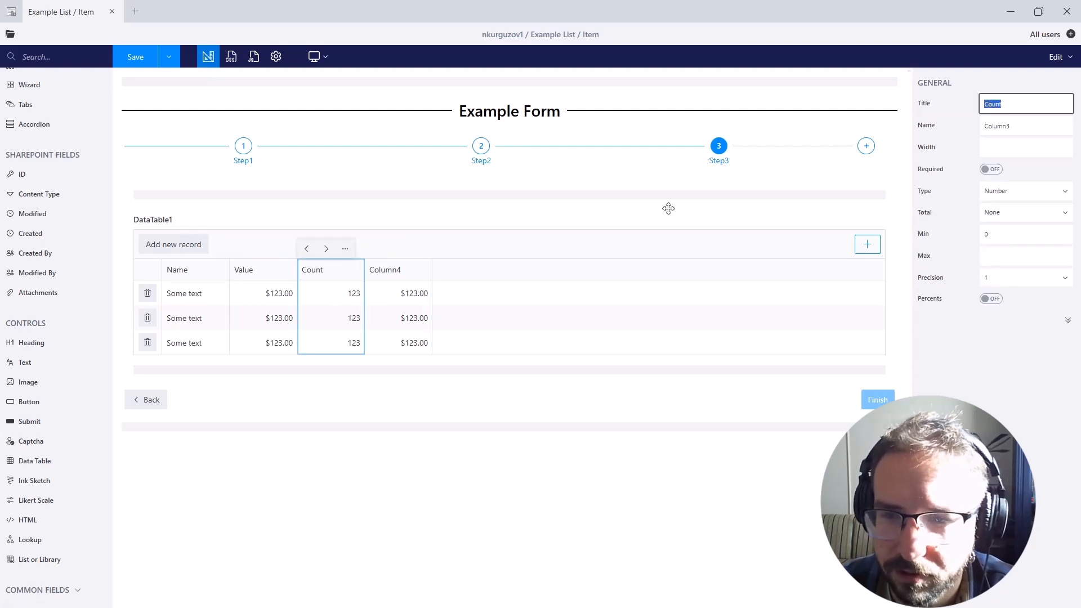
pyautogui.hotkey('ctrl', 'c')
pyautogui.doubleClick(1026, 124)
pyautogui.hotkey('ctrl', 'v')
# - Set both the title and the internal name of the Calculated data table column to Total
pyautogui.click(411, 289)
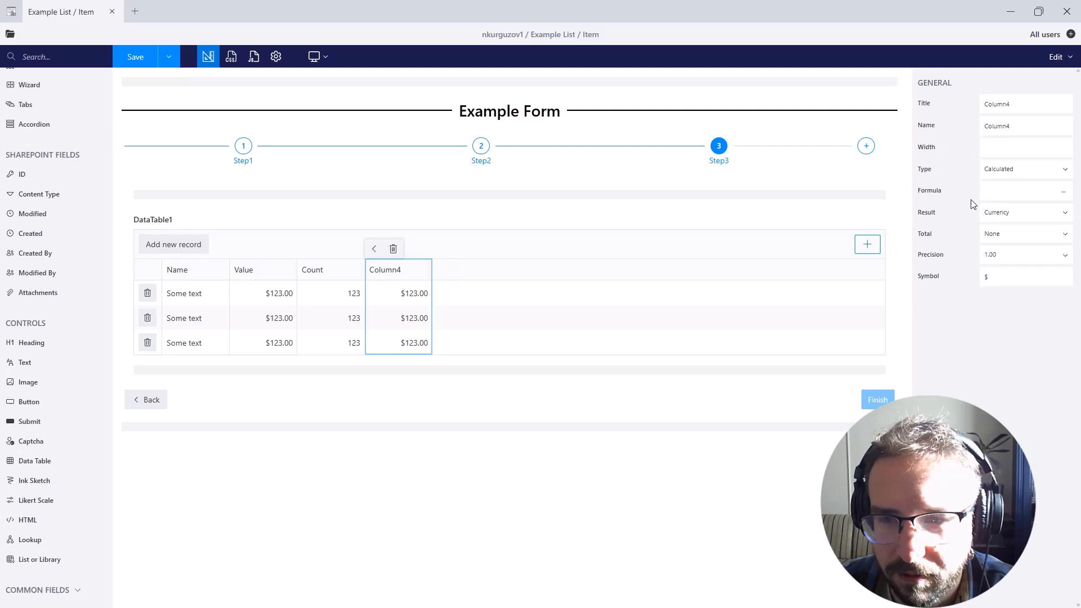
pyautogui.tripleClick(1021, 105)
pyautogui.write('Total')
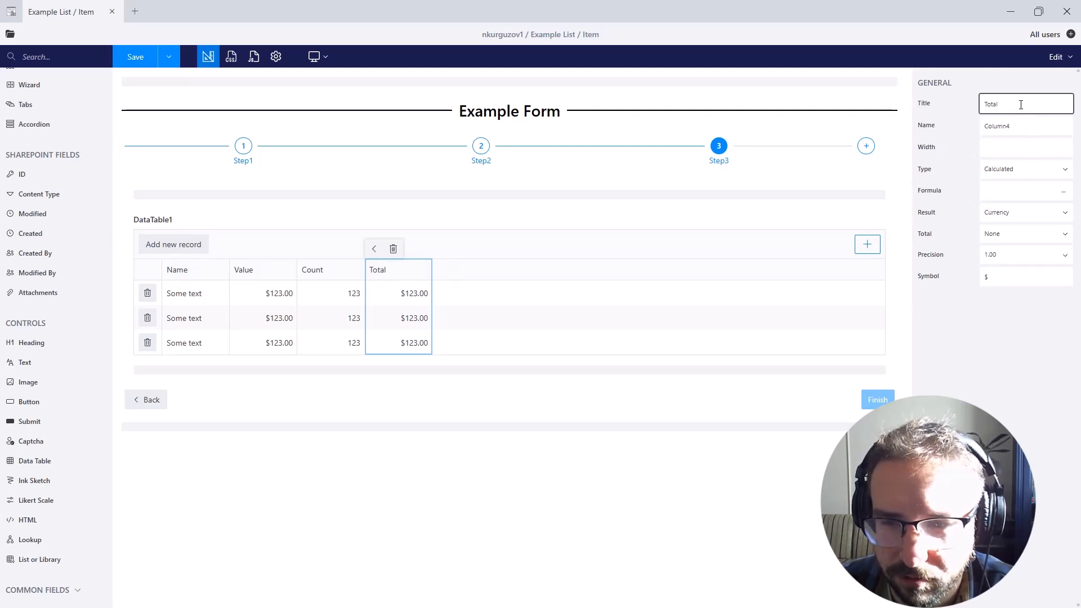
pyautogui.hotkey('ctrl', 'c')
pyautogui.doubleClick(1006, 125)
pyautogui.hotkey('ctrl', 'v')
# - Give the Total column the formula Value * Count and show its total as Sum
pyautogui.click(1063, 192)
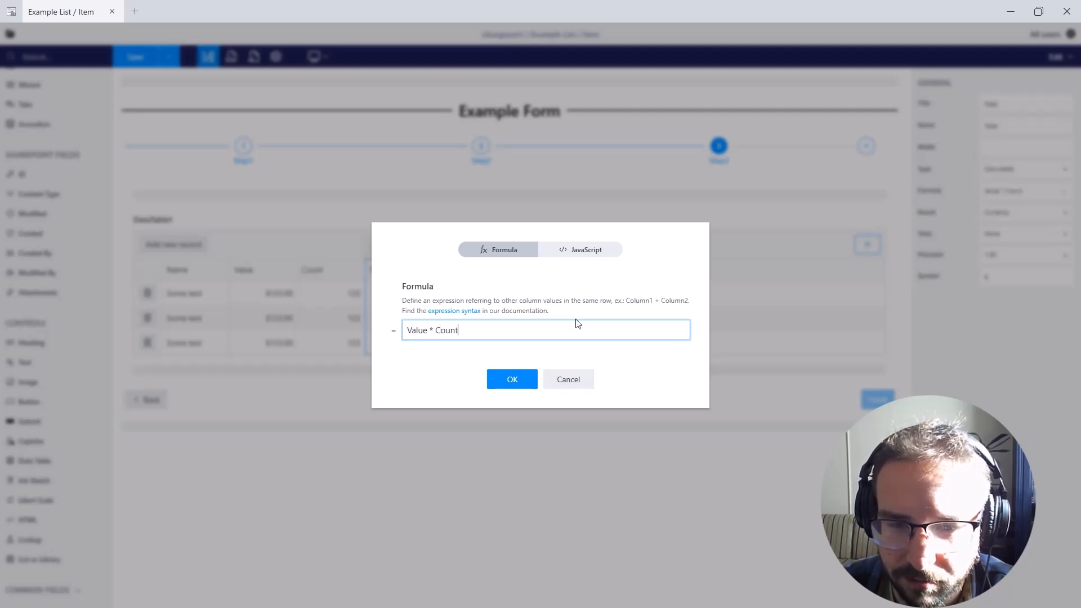
pyautogui.click(509, 379)
pyautogui.click(1037, 233)
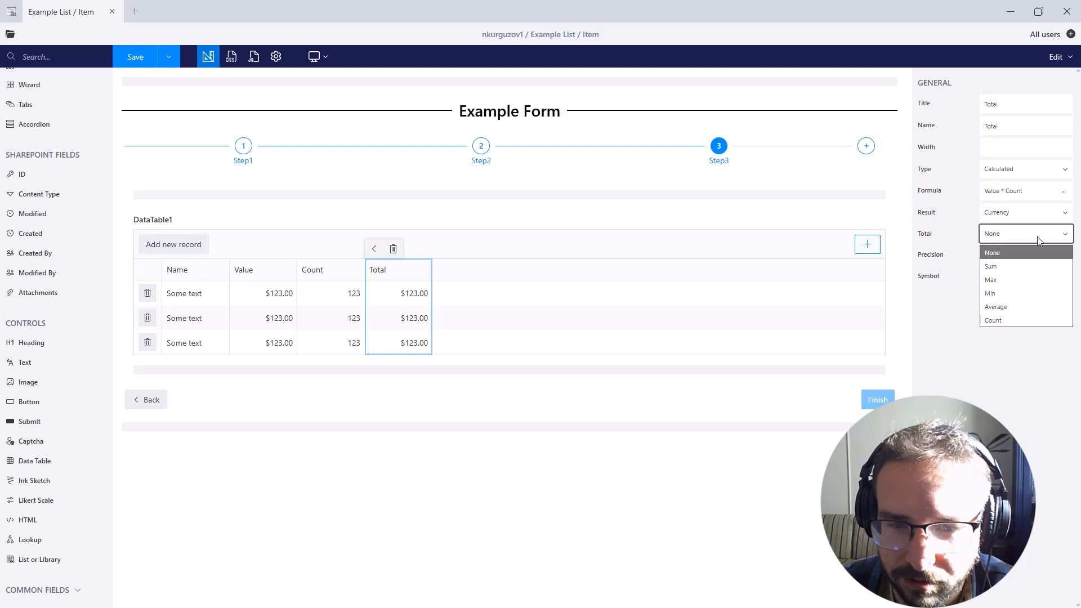
pyautogui.click(1037, 265)
# - Change the wizard's direction to vertical and its step markers to squares
pyautogui.click(837, 172)
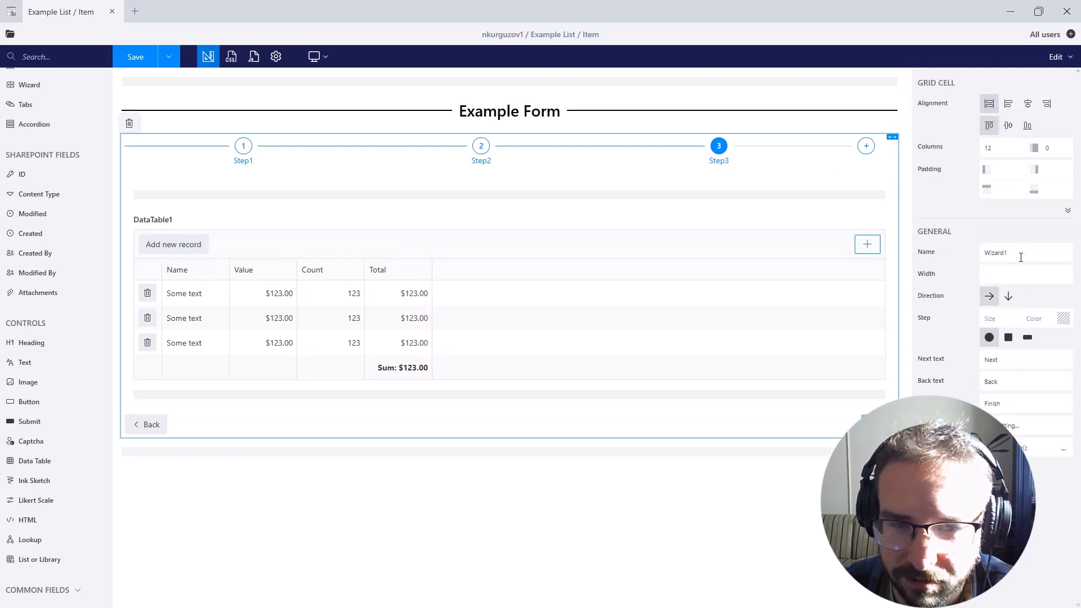
pyautogui.click(1008, 296)
pyautogui.click(1008, 337)
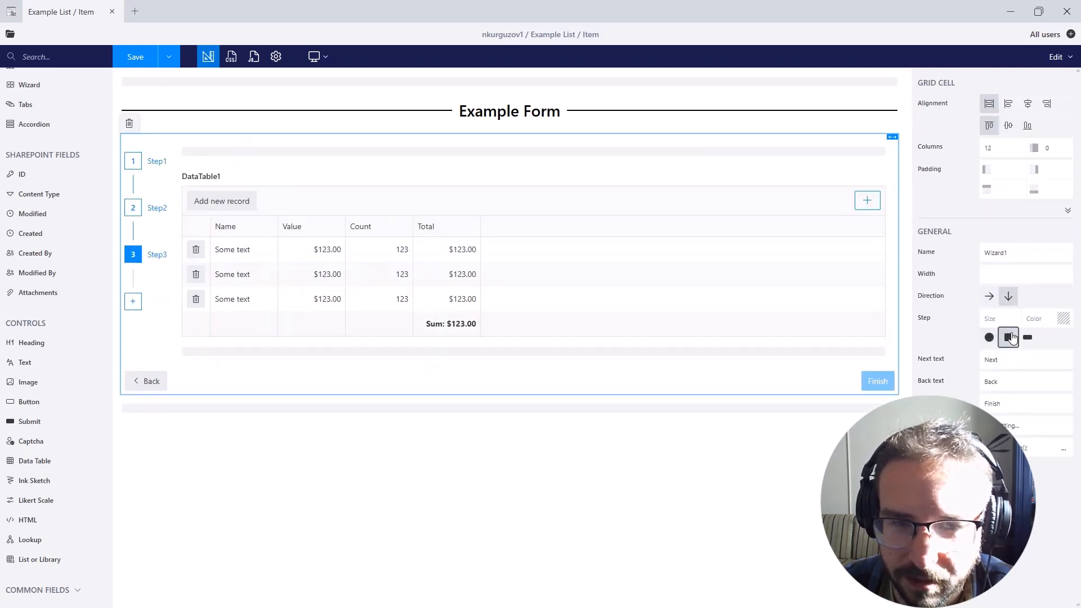
# - Title the first wizard step Intro and the second one Description
pyautogui.click(162, 162)
pyautogui.click(1030, 104)
pyautogui.hotkey('ctrl', 'a')
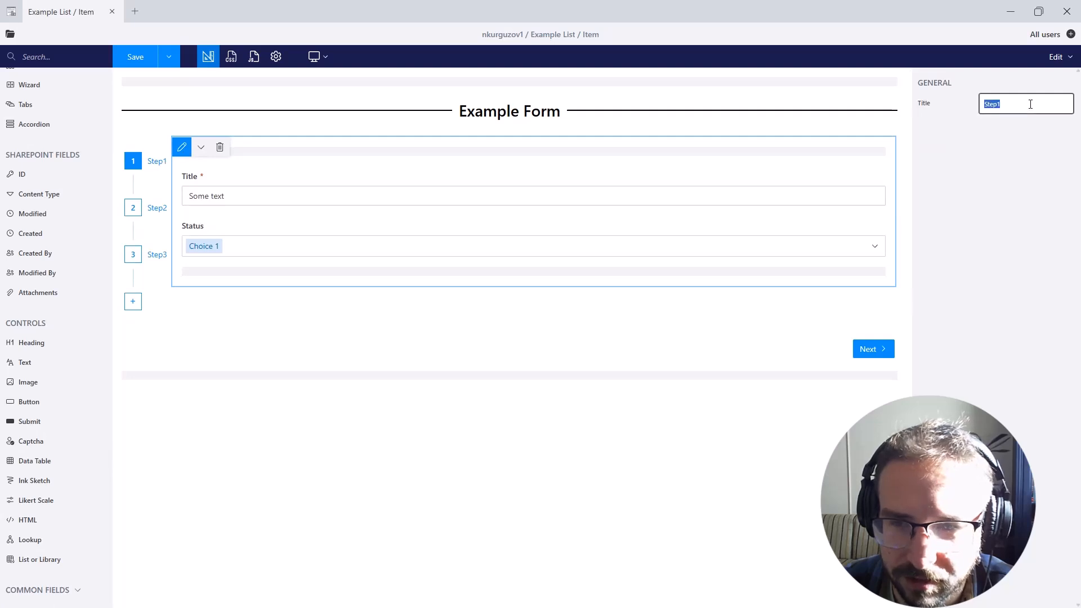
pyautogui.write('Intro')
pyautogui.click(157, 208)
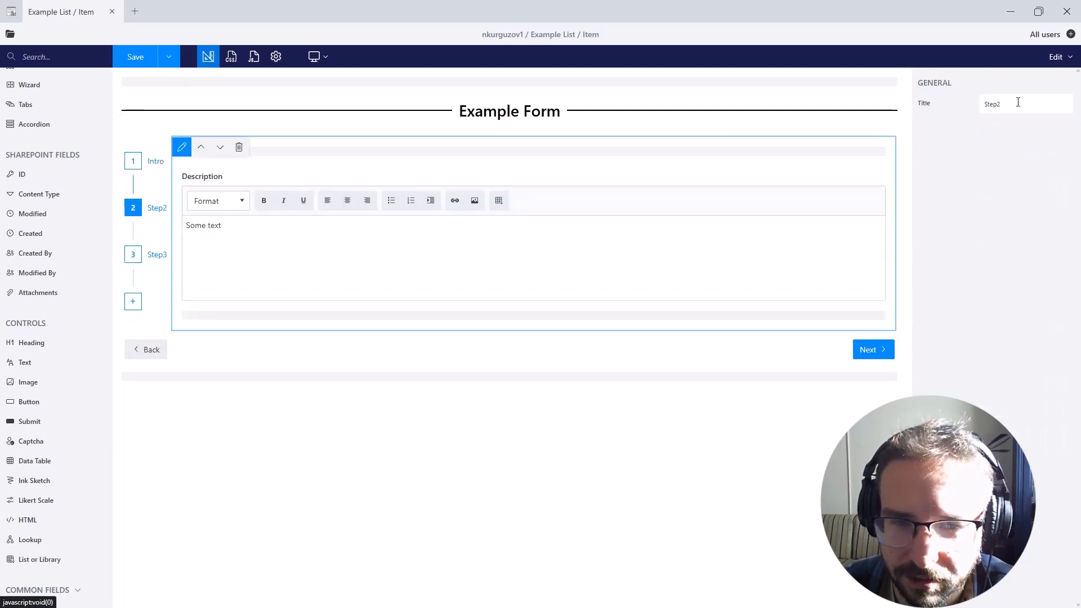
pyautogui.click(1017, 102)
pyautogui.hotkey('ctrl', 'a')
pyautogui.write('Description')
# - Title the third wizard step Data Table and make the data table on it required
pyautogui.click(157, 254)
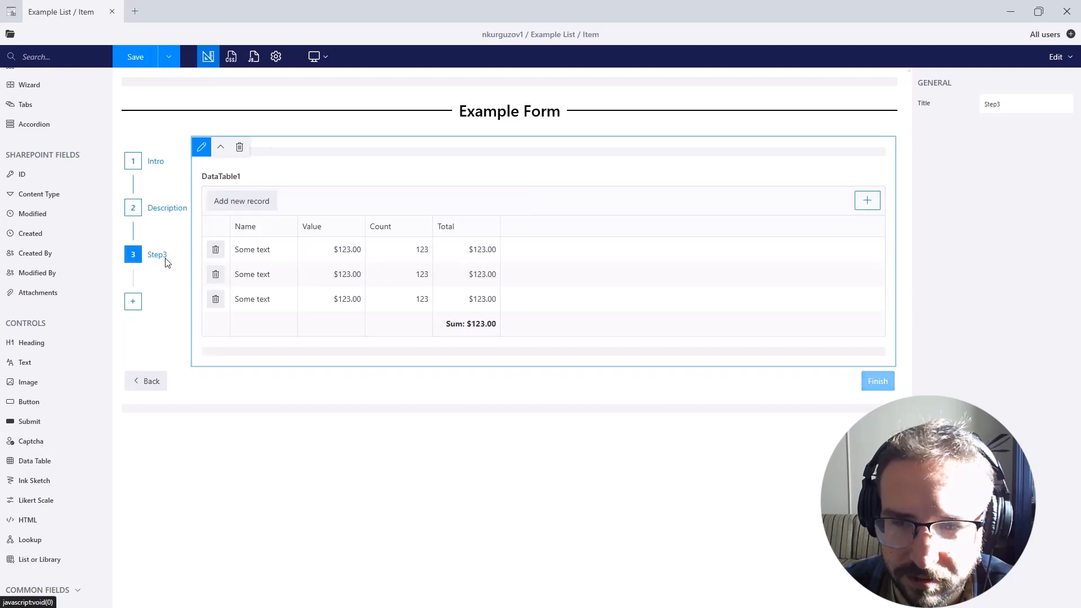
pyautogui.click(1009, 101)
pyautogui.hotkey('ctrl', 'a')
pyautogui.write('Data')
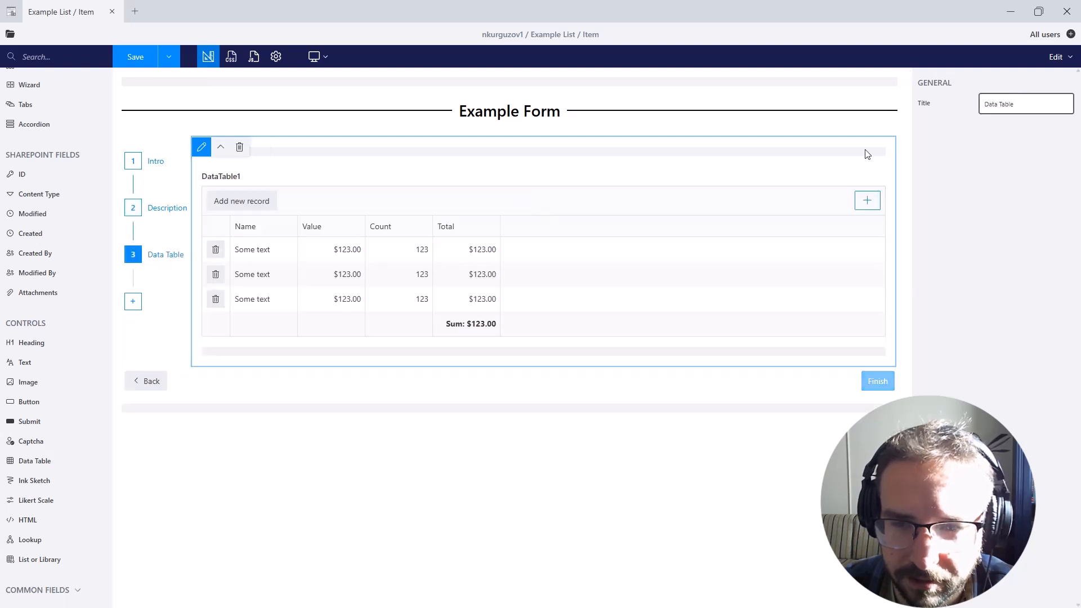
pyautogui.click(647, 231)
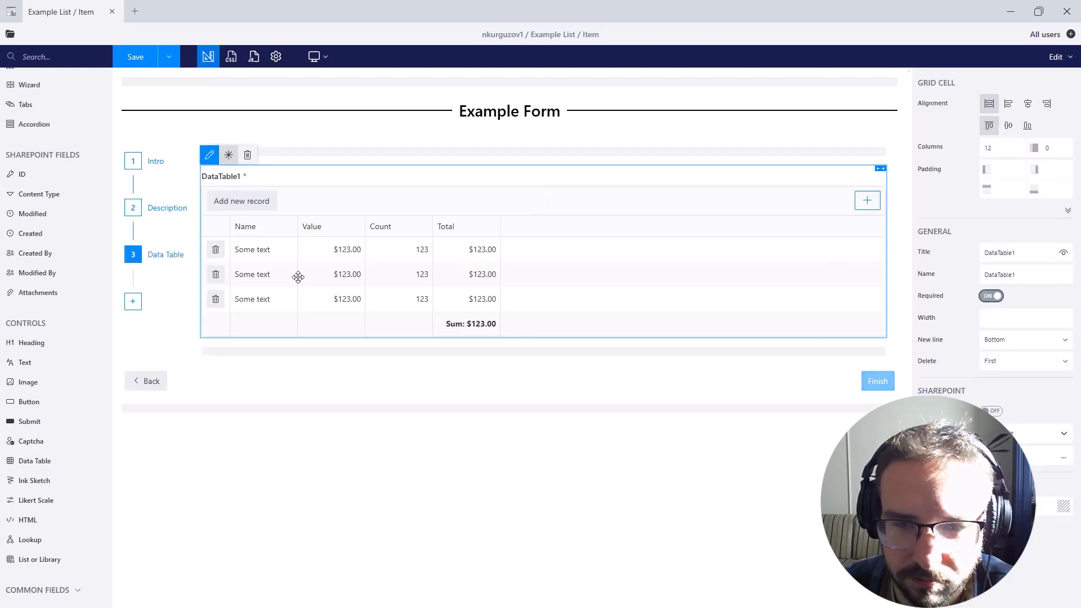
# - Open the properties of the Description field in the second wizard step
pyautogui.click(163, 213)
pyautogui.click(844, 175)
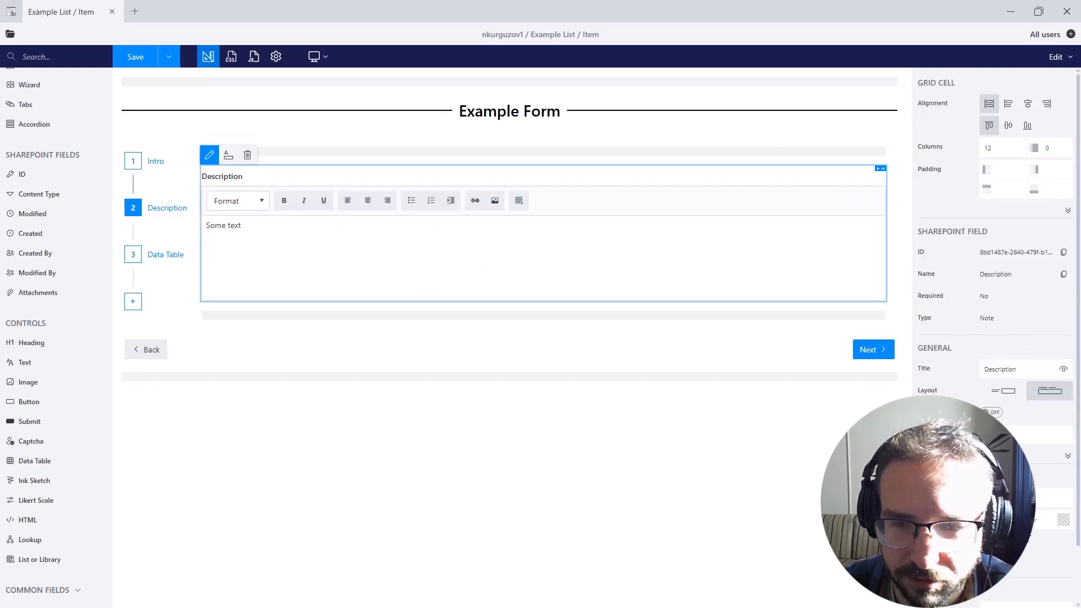
pyautogui.scroll(-1, 1022, 376)
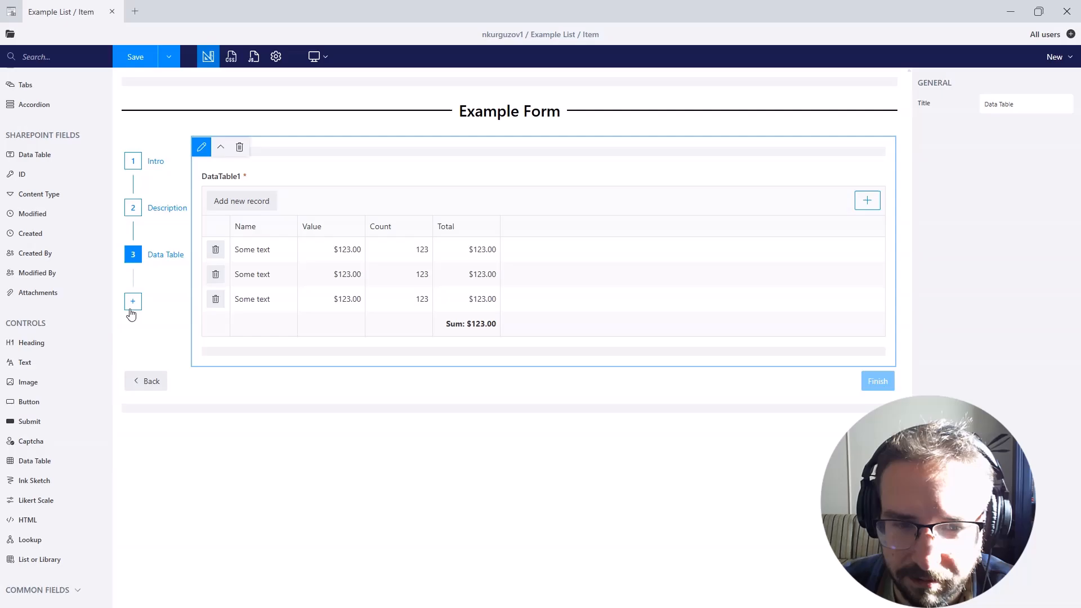
# - Add a fourth step to the wizard on the New form and title it List or Library
pyautogui.click(133, 302)
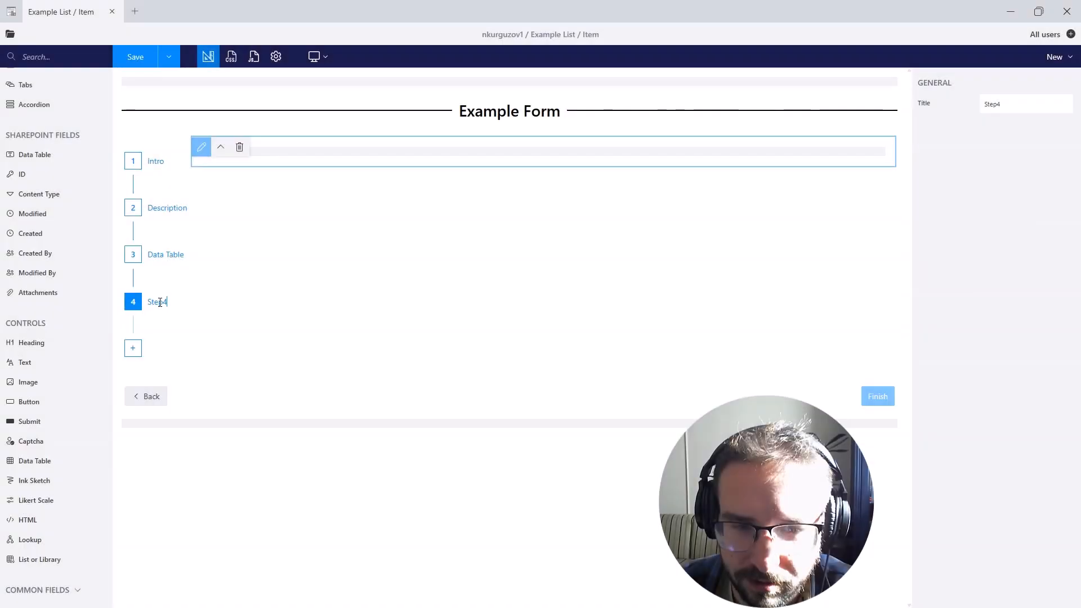
pyautogui.doubleClick(161, 302)
pyautogui.write('List or L')
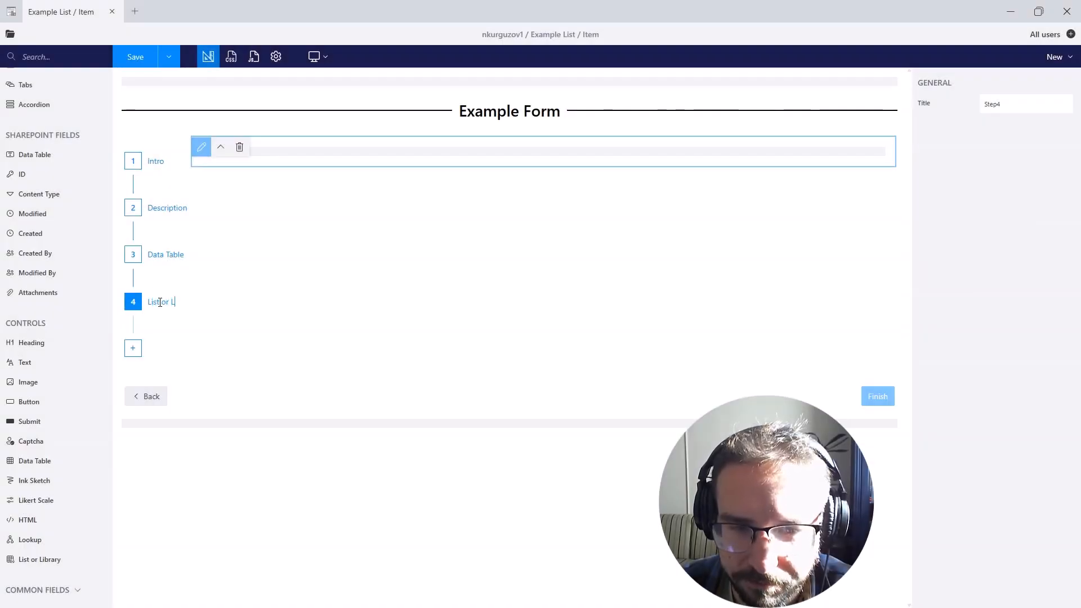
pyautogui.write('ibrary')
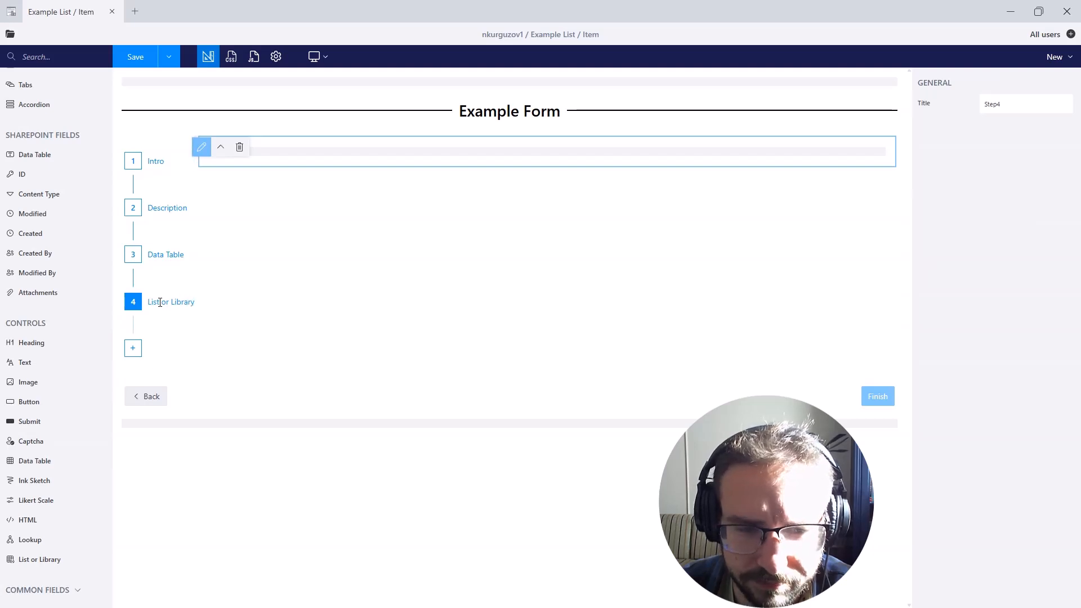
pyautogui.click(319, 531)
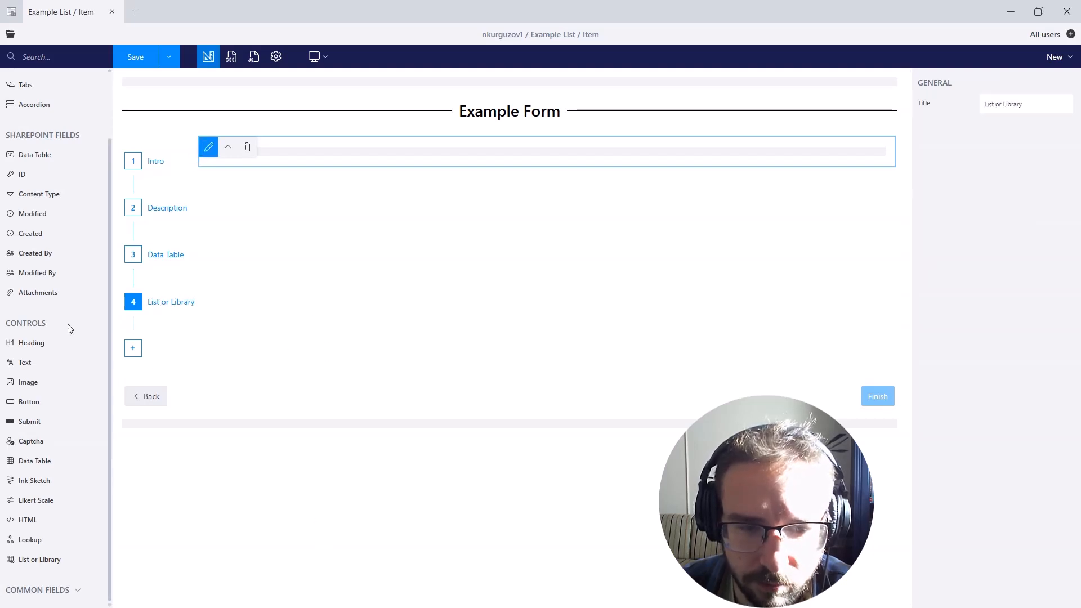
# - Place a List or Library control in the fourth wizard step and use Filter List as its data source
pyautogui.moveTo(61, 557)
pyautogui.mouseDown()
pyautogui.moveTo(297, 120)
pyautogui.moveTo(306, 165)
pyautogui.moveTo(307, 152)
pyautogui.moveTo(316, 154)
pyautogui.mouseUp()
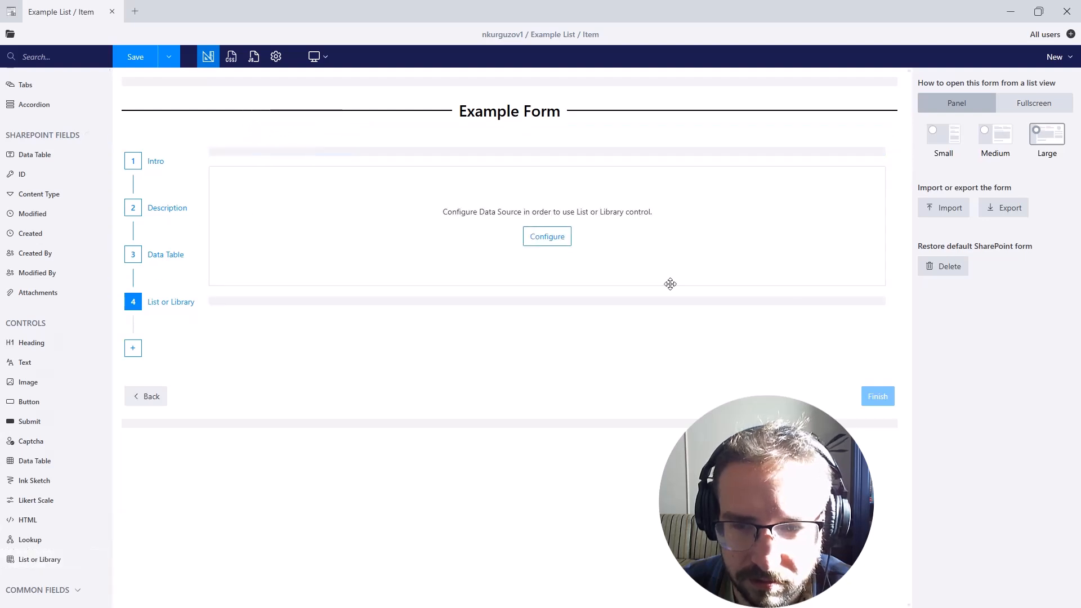
pyautogui.click(856, 264)
pyautogui.click(1062, 412)
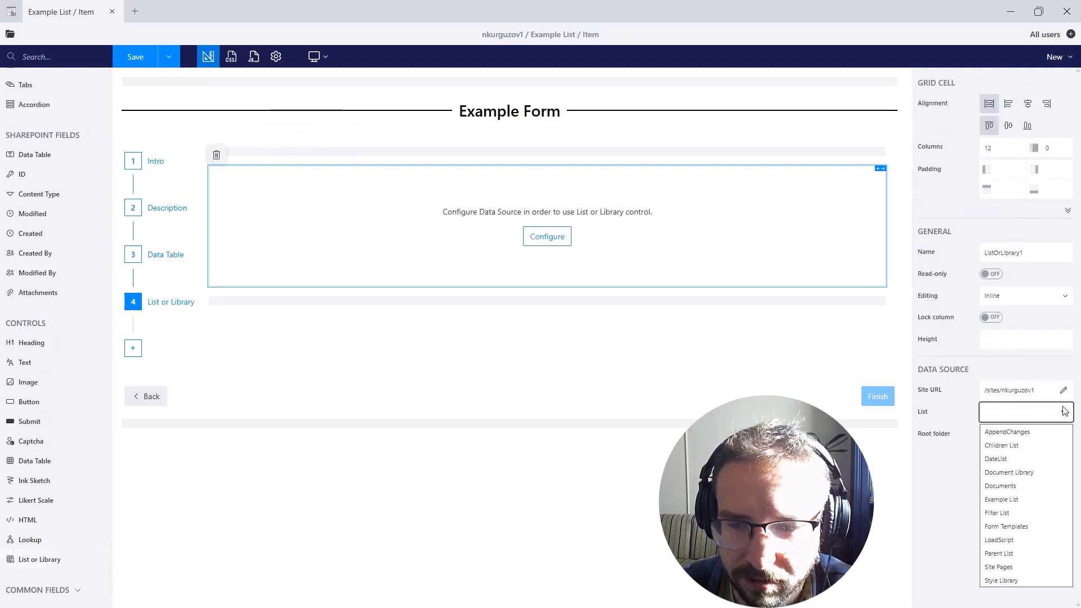
pyautogui.click(1041, 521)
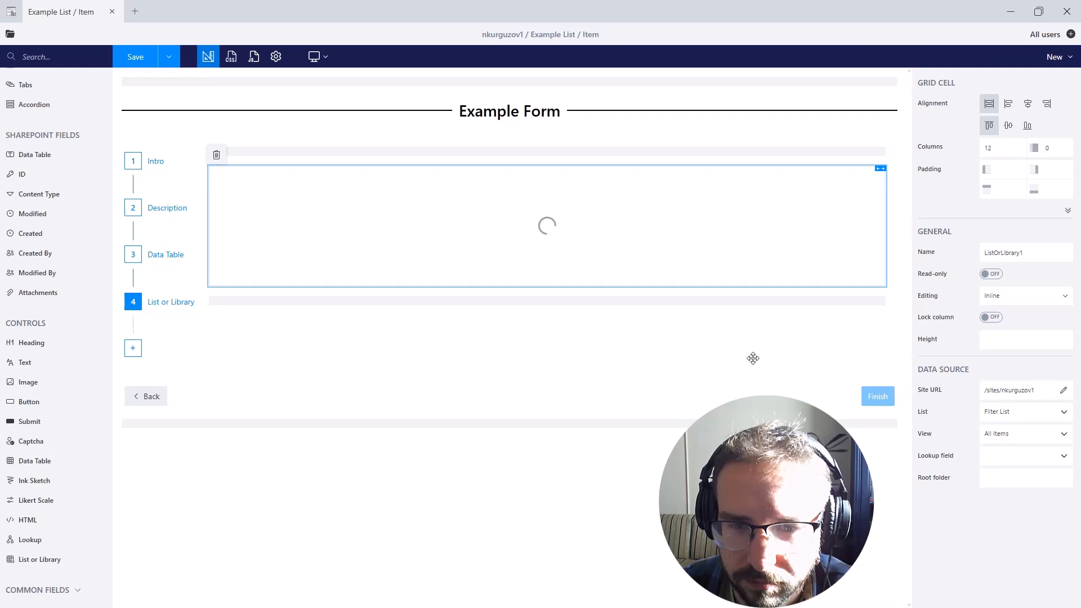
# - Make the filter of the Child lookup column depend on the Parent column
pyautogui.click(348, 203)
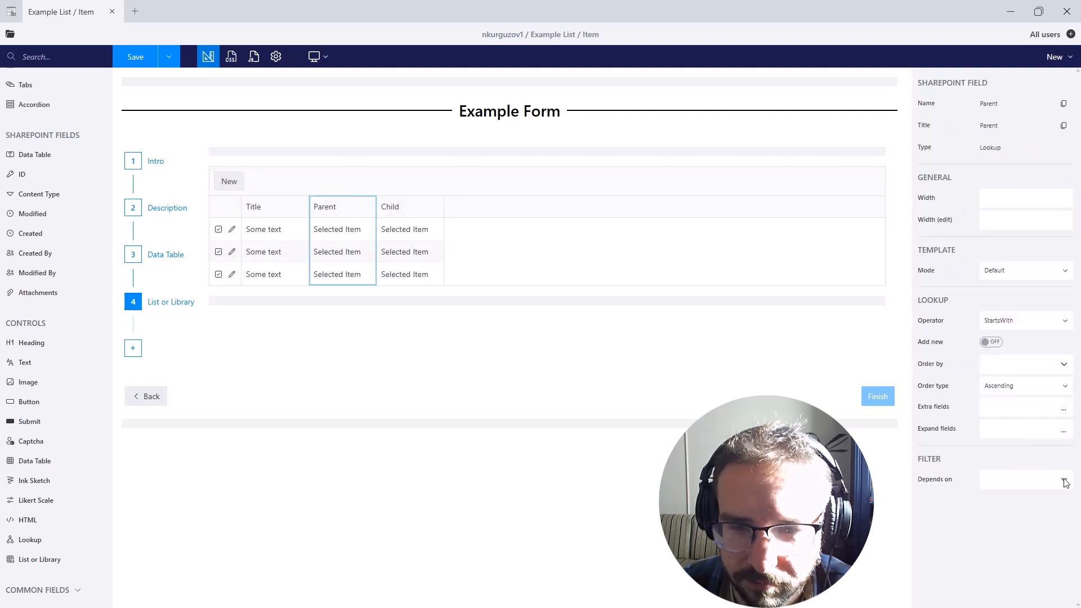
pyautogui.click(1064, 480)
pyautogui.click(439, 279)
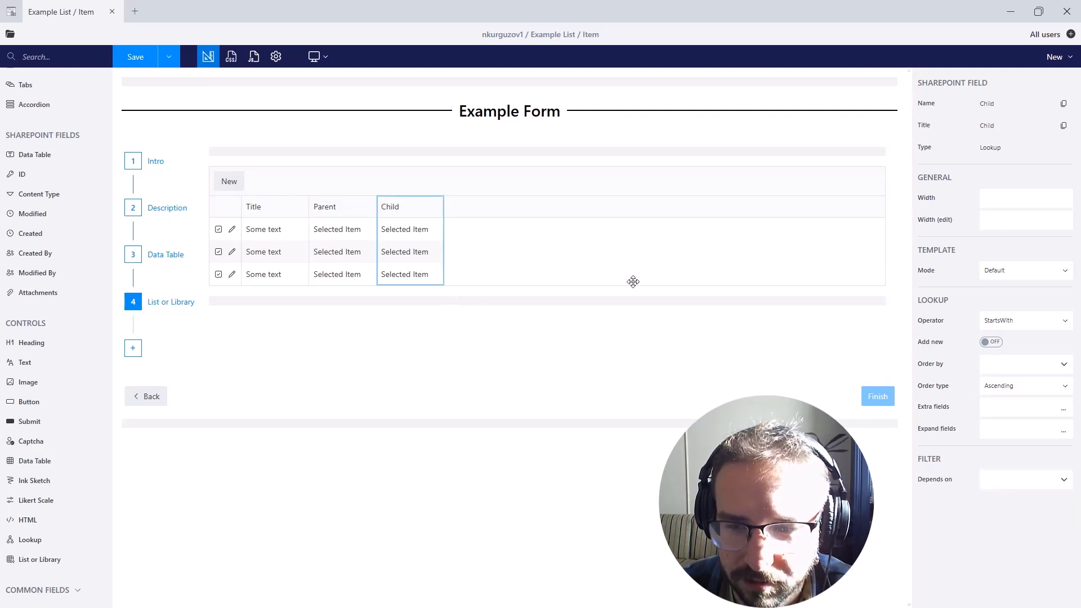
pyautogui.click(1063, 480)
pyautogui.click(1040, 503)
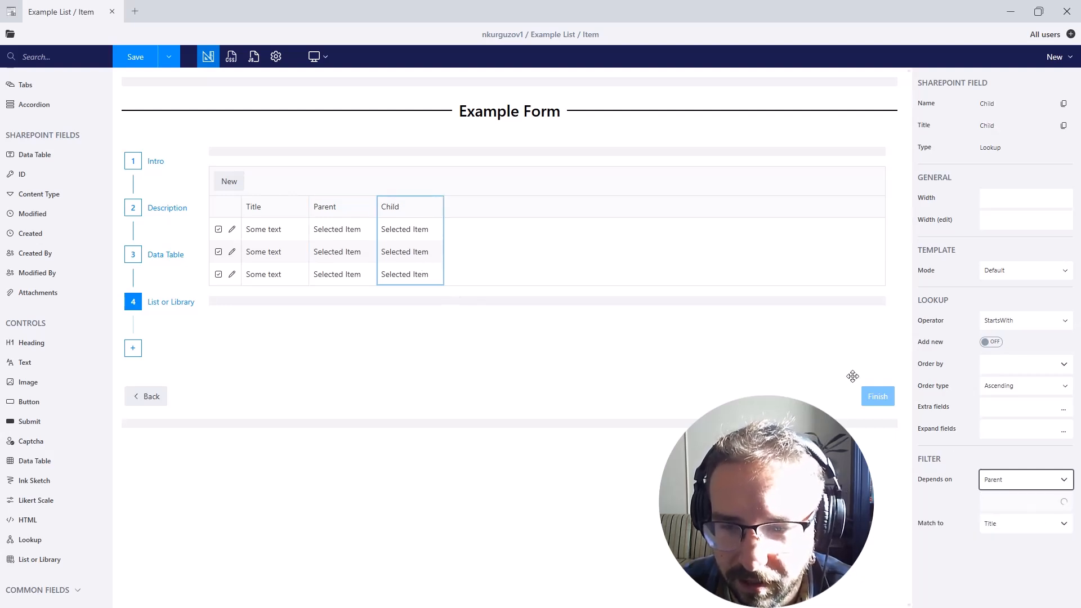
# - Match the Child column's filter to Parent by ID and save the form
pyautogui.click(1064, 507)
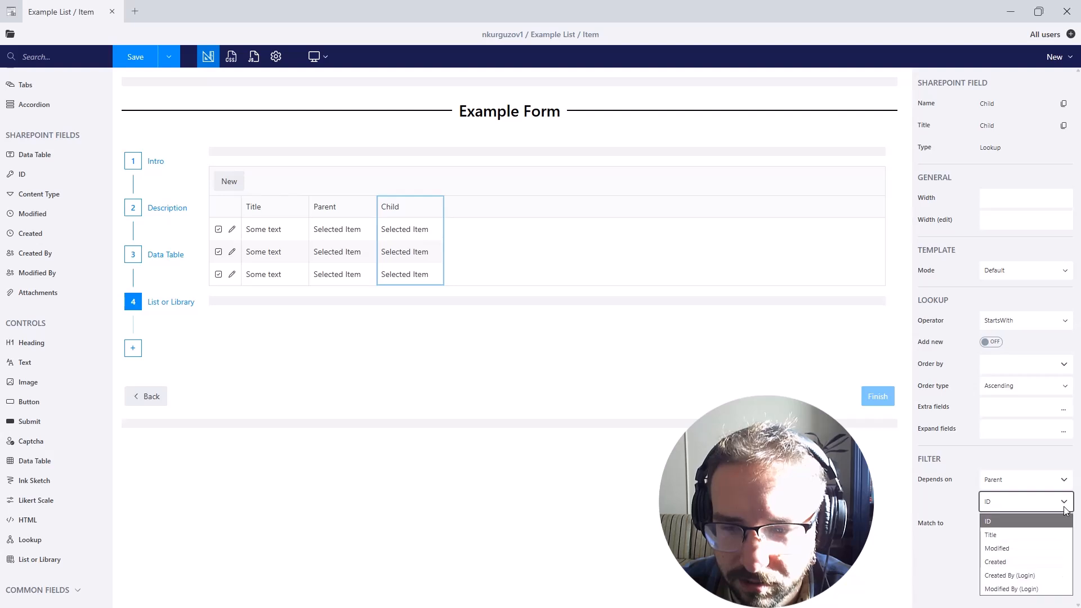
pyautogui.click(1060, 508)
pyautogui.click(1065, 525)
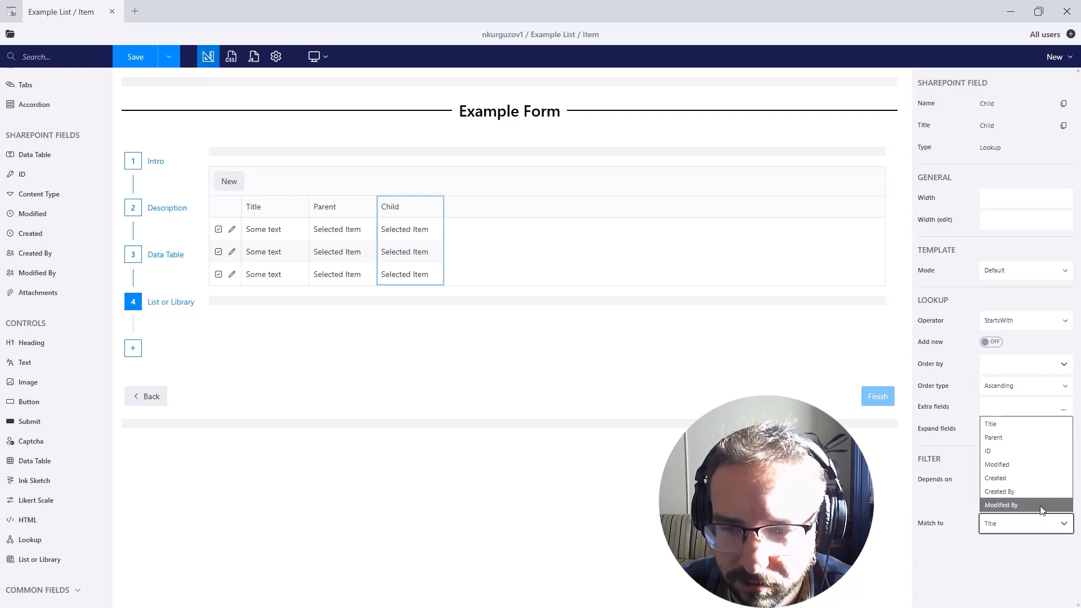
pyautogui.click(1004, 439)
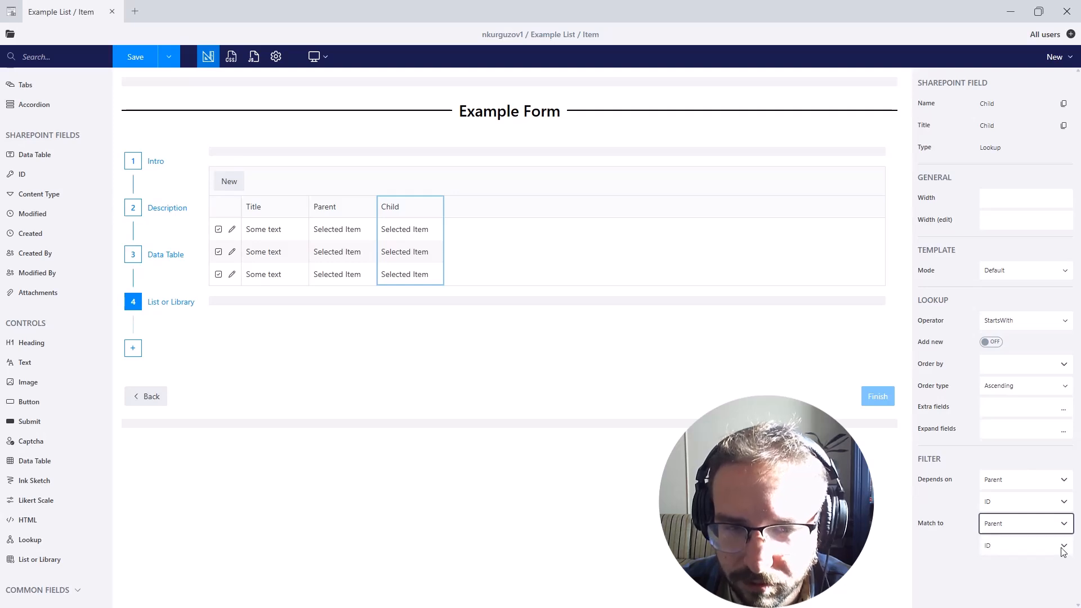
pyautogui.click(154, 63)
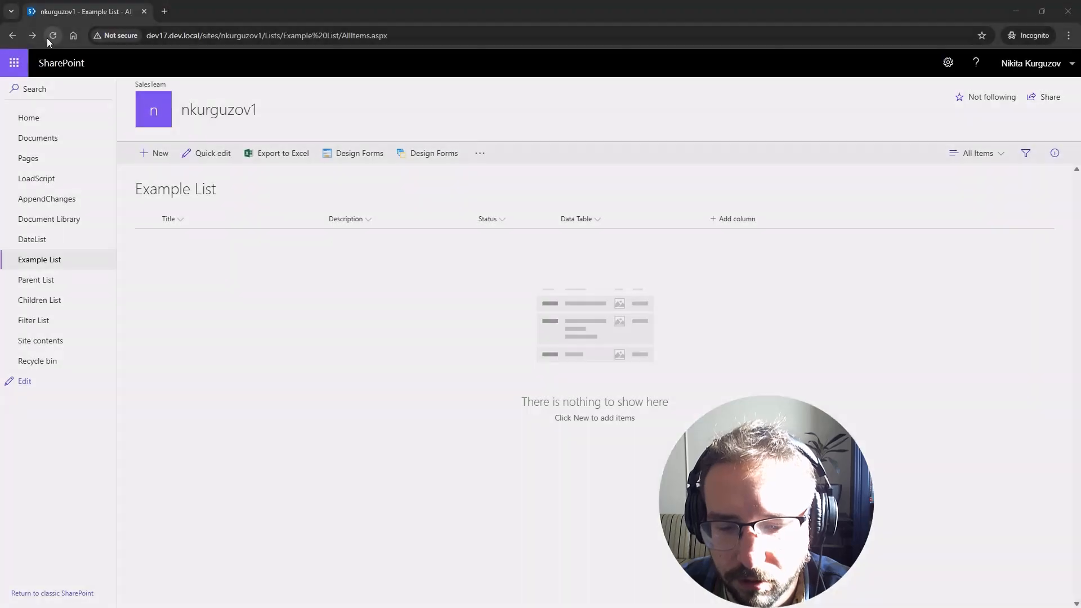
# - Reload Example List in the browser, then fill in the Intro step of a new item with the title Test and a status
pyautogui.click(50, 37)
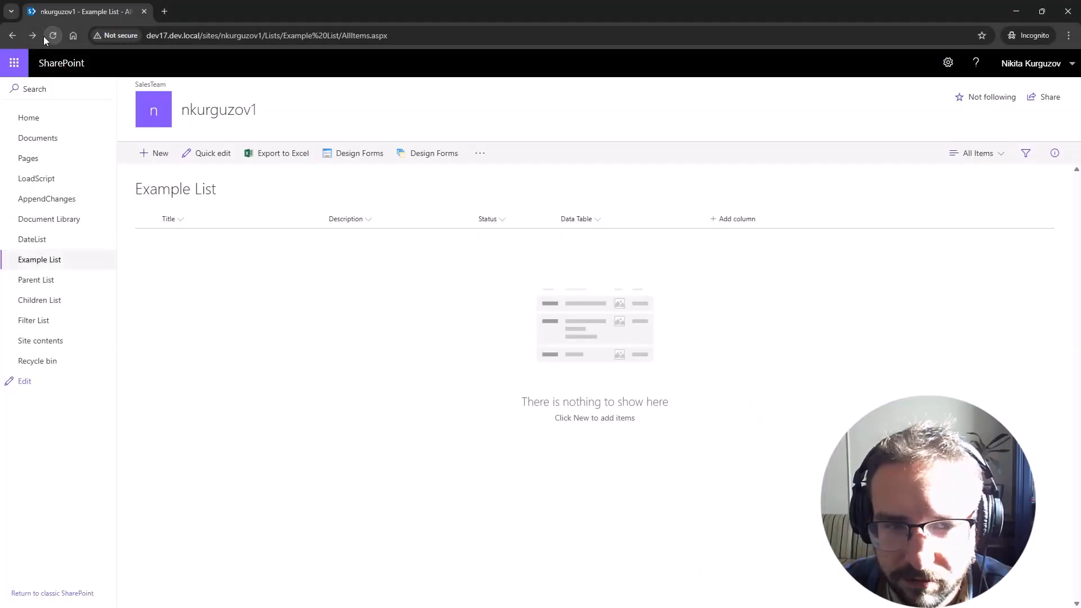
pyautogui.click(146, 153)
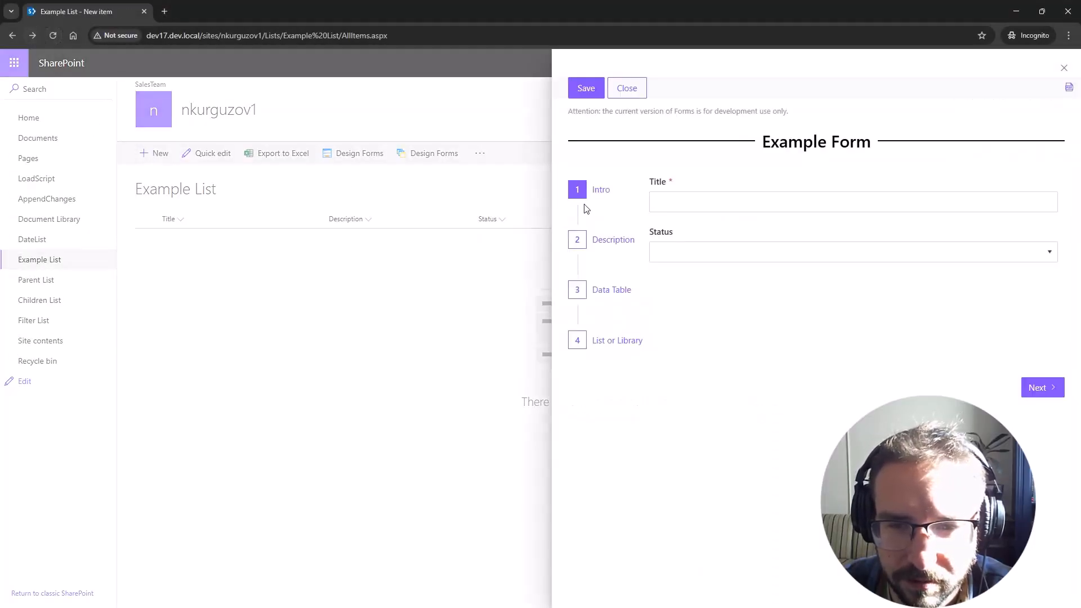
pyautogui.click(688, 208)
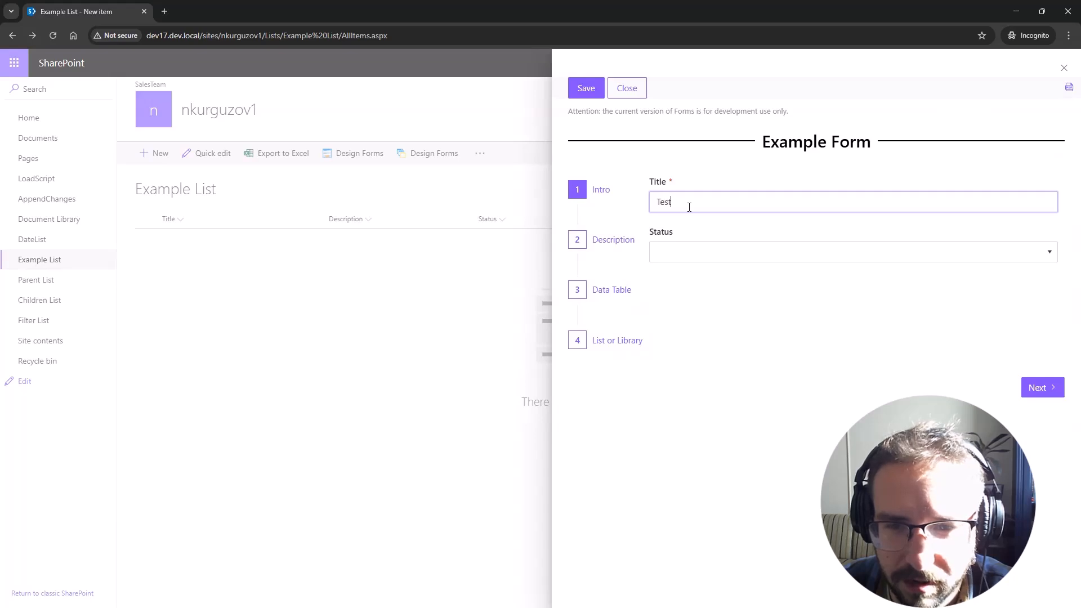
pyautogui.click(1049, 252)
pyautogui.click(1044, 275)
pyautogui.click(1042, 388)
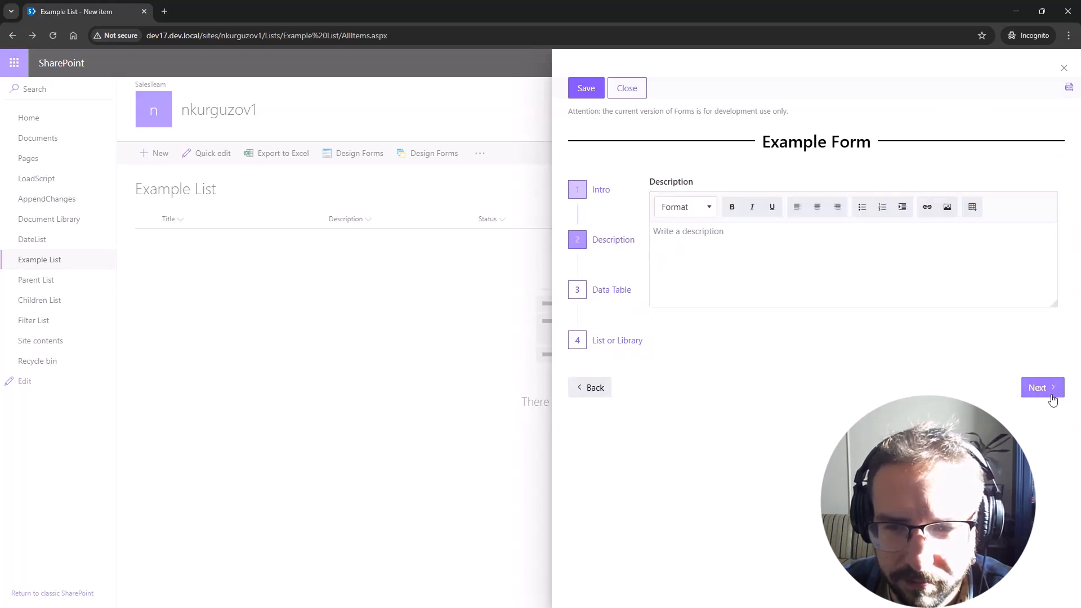
# - Paste the Lorem ipsum text into the Description field and continue to the Data Table step
pyautogui.click(899, 273)
pyautogui.hotkey('ctrl', 'v')
pyautogui.scroll(3, 898, 275)
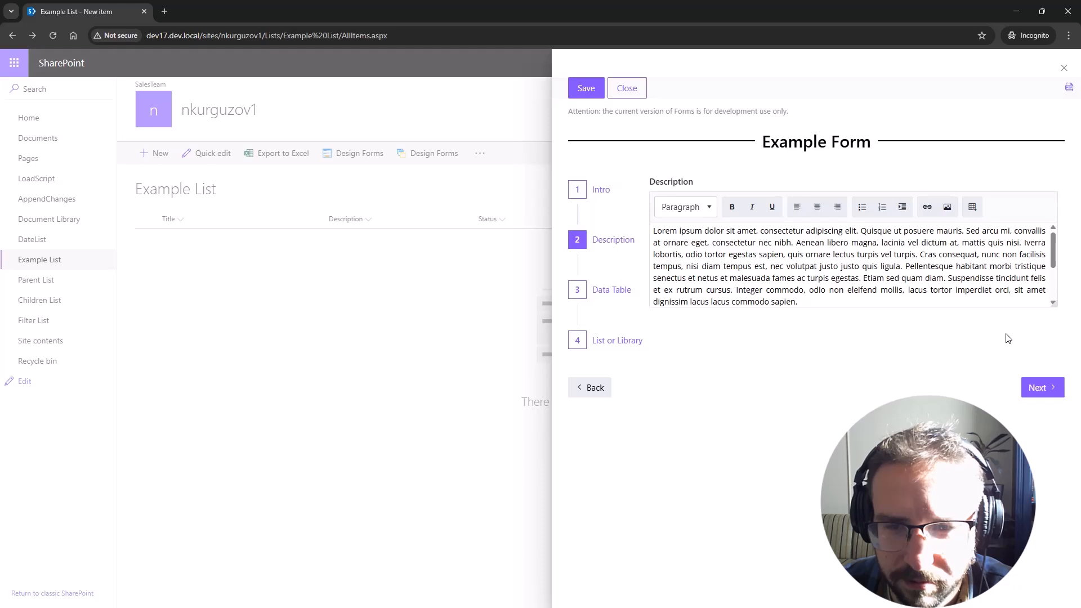
pyautogui.click(1039, 387)
# - Add a data table record with the name Test, the value 125 and the count 5
pyautogui.click(725, 205)
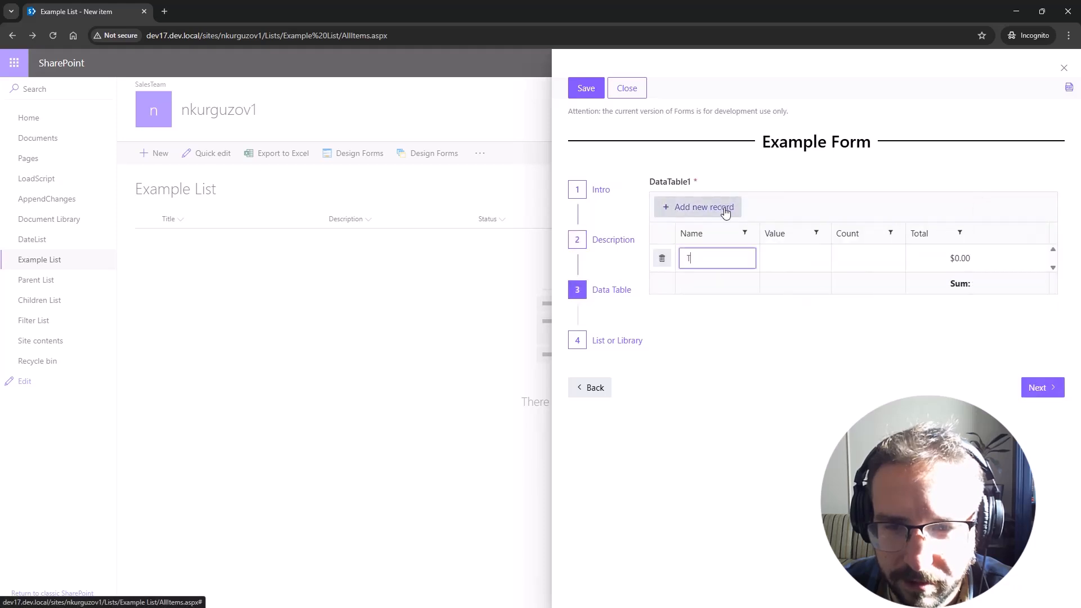
pyautogui.click(785, 262)
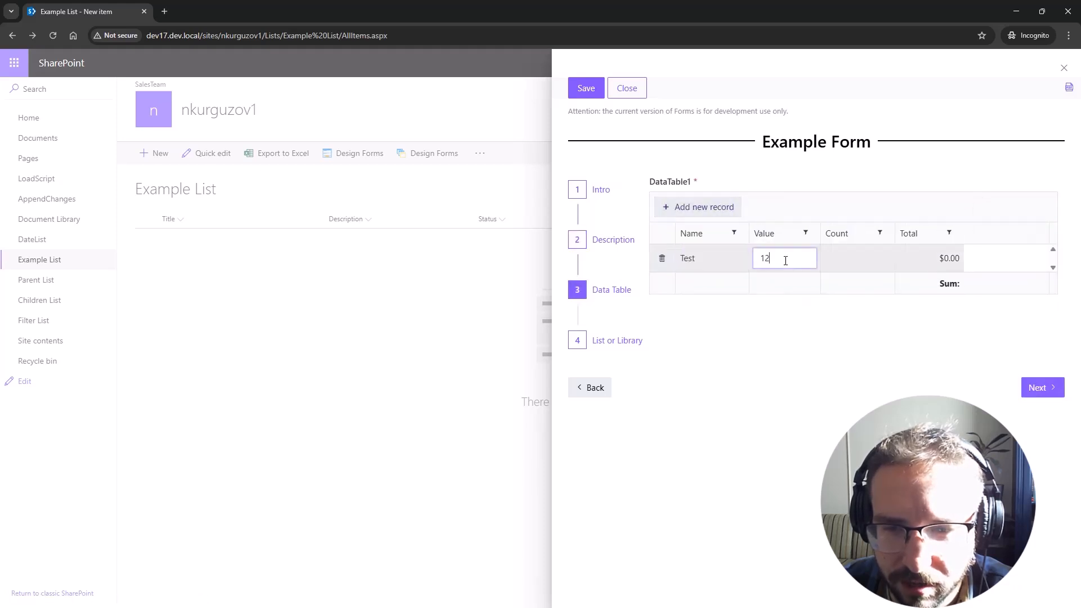
pyautogui.click(840, 254)
pyautogui.write('5')
pyautogui.click(853, 354)
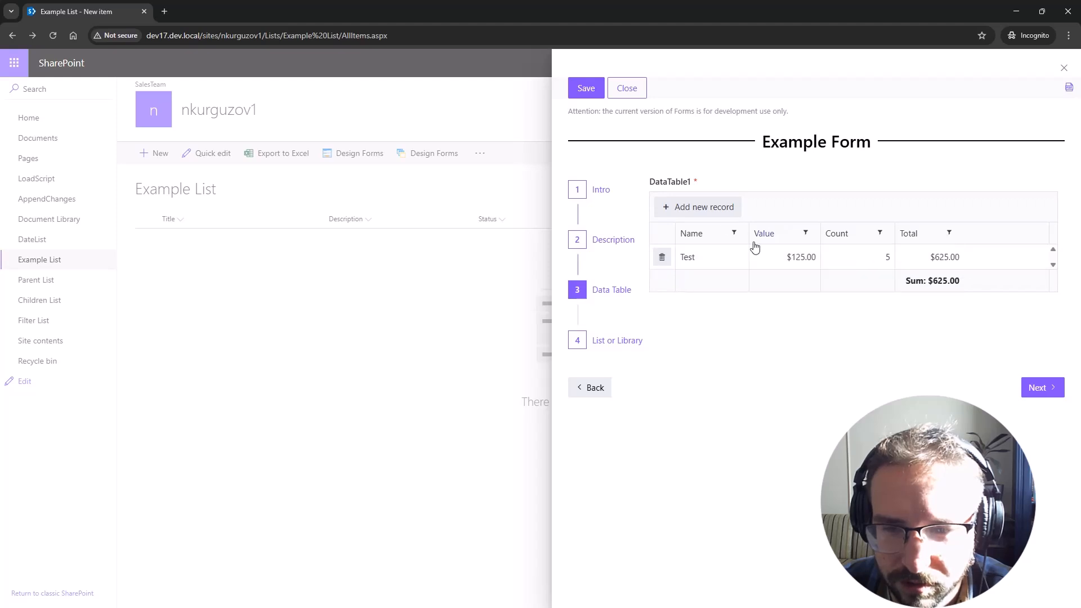
# - Add a second data table record with the name Test 2, the value 25 and the count 4
pyautogui.click(703, 206)
pyautogui.write('Test 2')
pyautogui.click(791, 284)
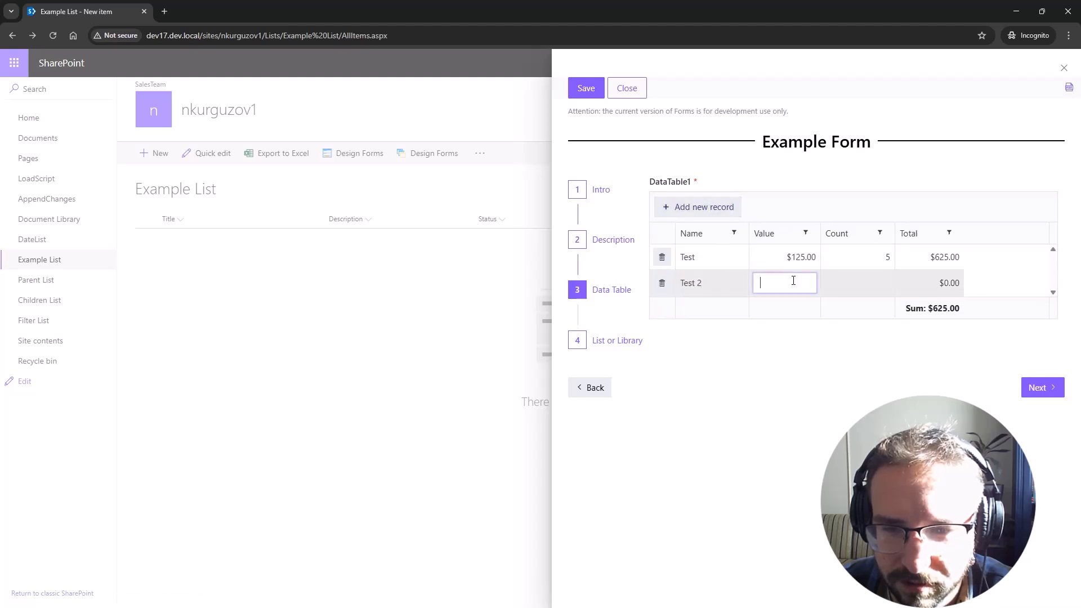
pyautogui.write('25')
pyautogui.click(870, 283)
pyautogui.write('4')
pyautogui.click(876, 396)
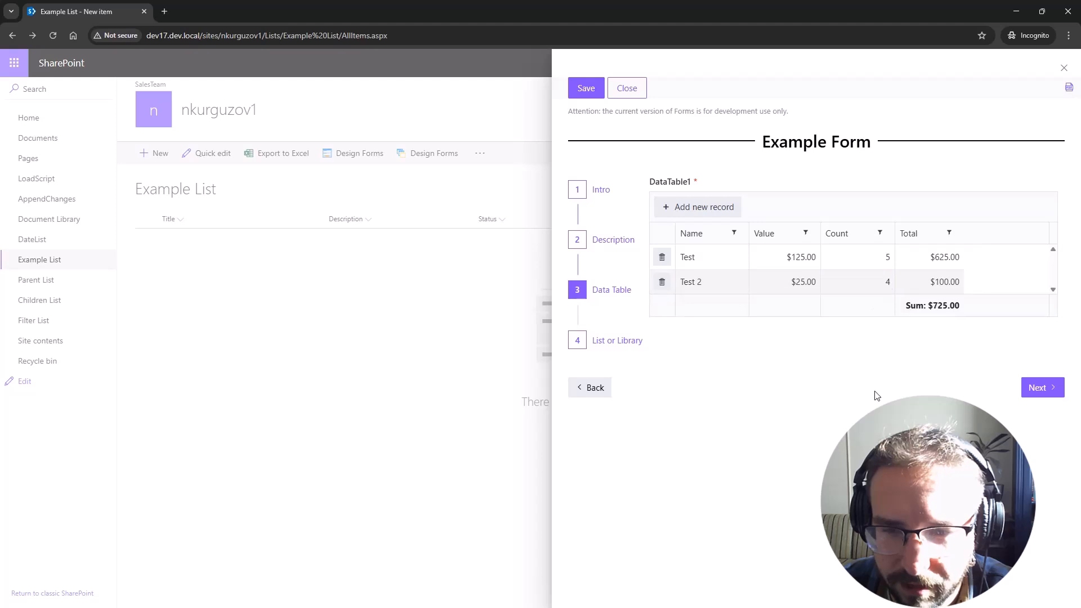
# - Continue to the List or Library step and start a new record titled Test with parent Software and child Plumsail Forms
pyautogui.click(1042, 388)
pyautogui.click(676, 188)
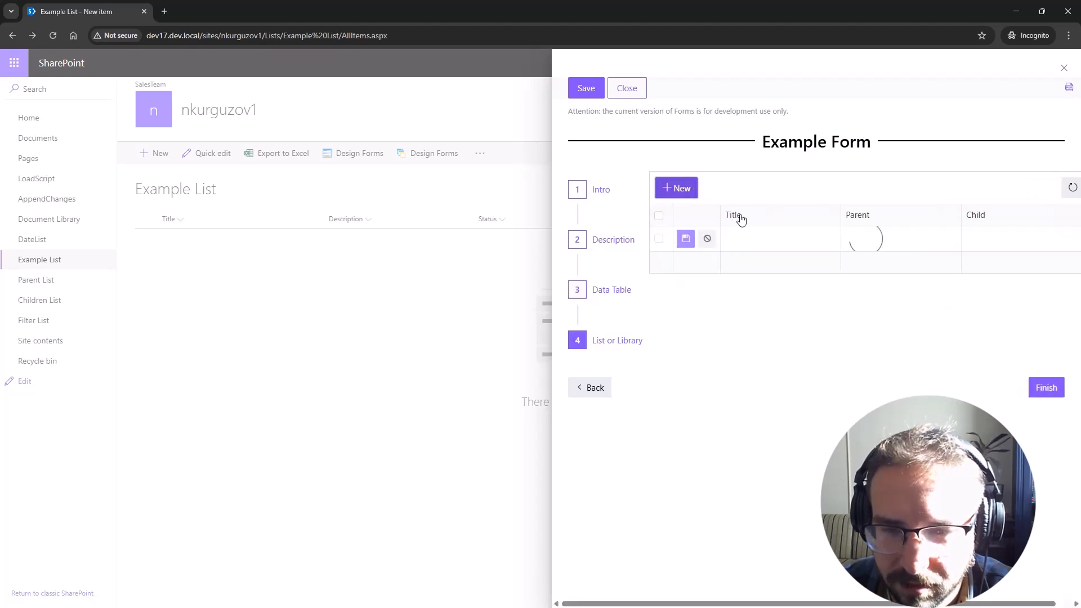
pyautogui.click(779, 241)
pyautogui.write('Test')
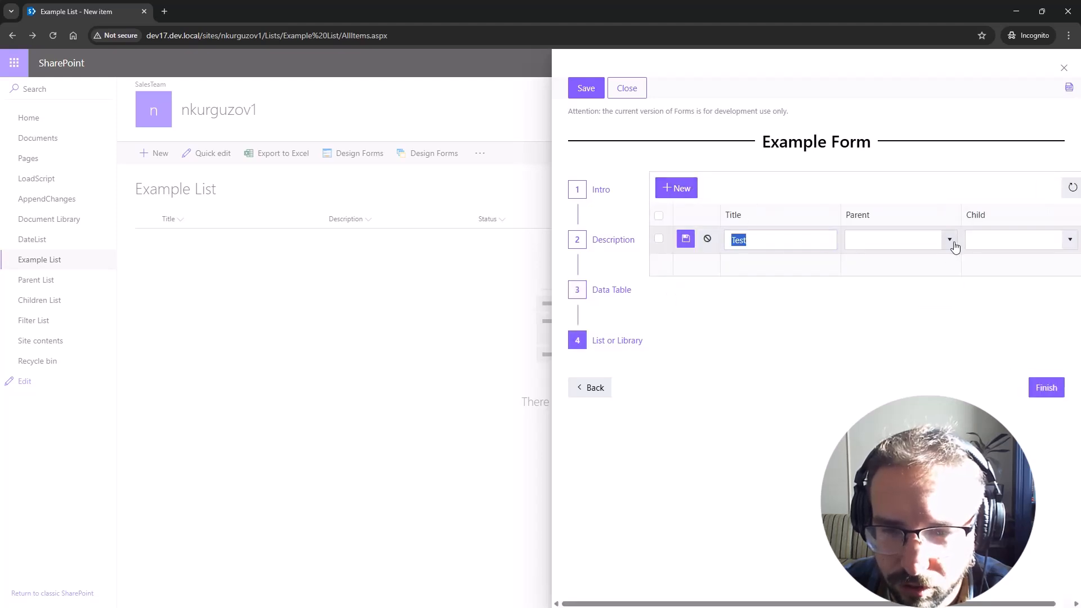
pyautogui.click(952, 240)
pyautogui.click(930, 286)
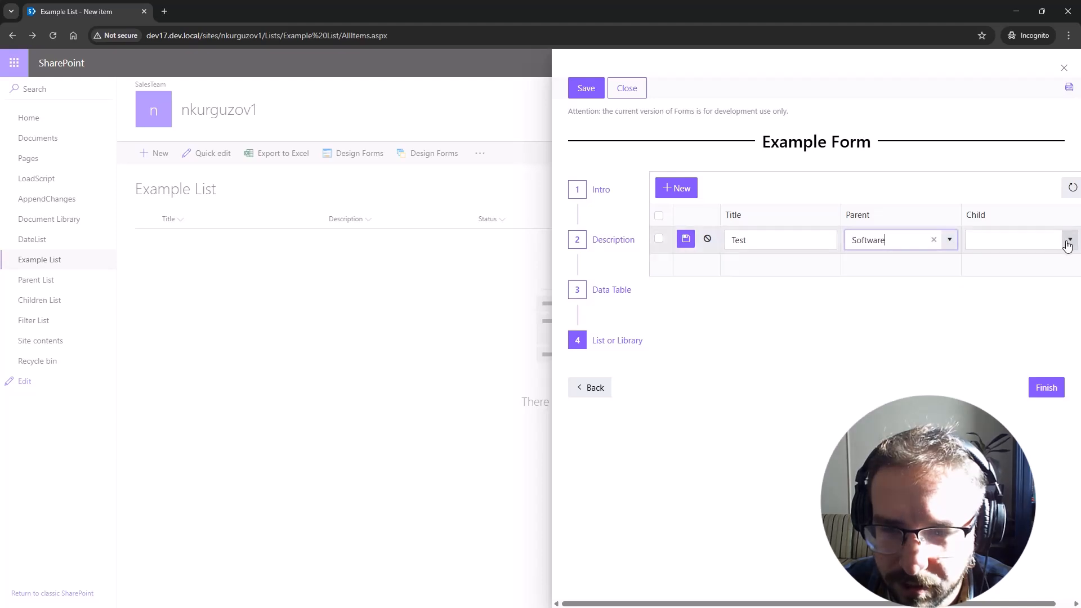
pyautogui.click(1068, 242)
pyautogui.click(1040, 263)
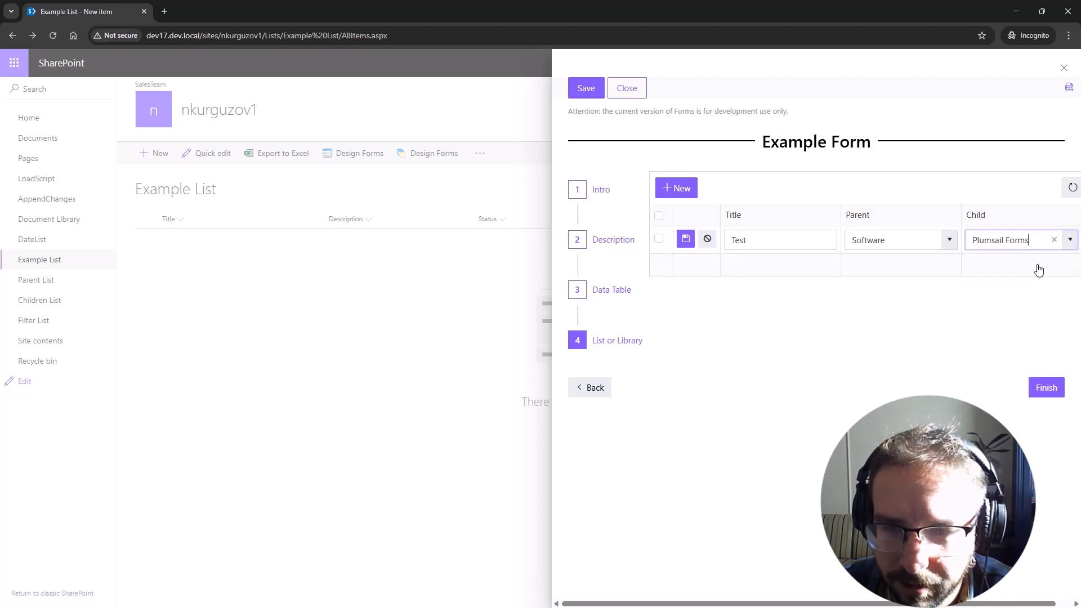
# - Try the record's filtered lookup with Animal as the parent and Dolphin as the child
pyautogui.click(949, 245)
pyautogui.click(912, 261)
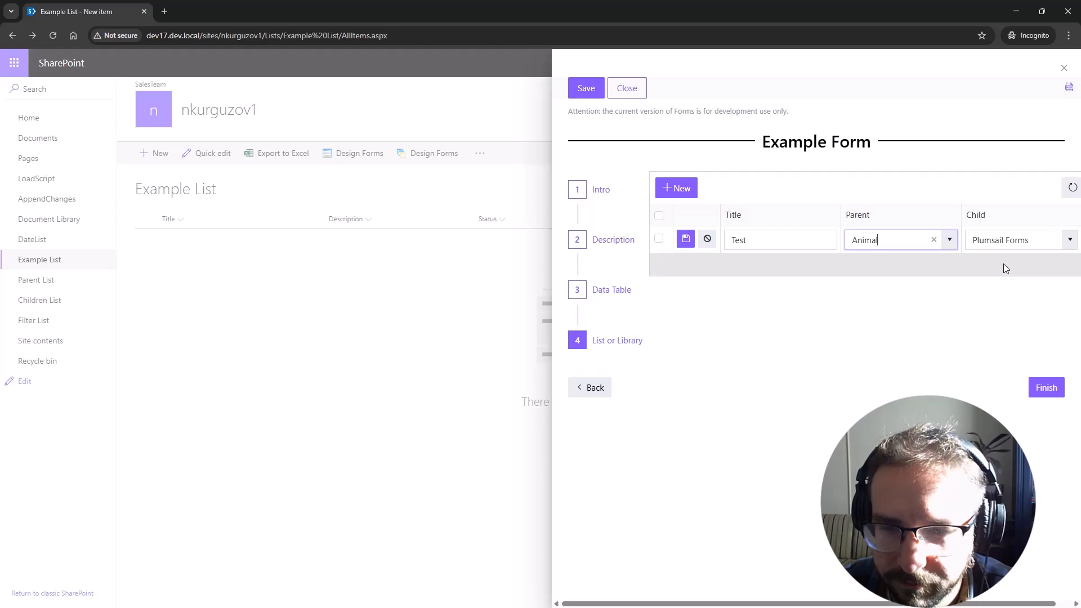
pyautogui.click(1070, 240)
pyautogui.click(1040, 288)
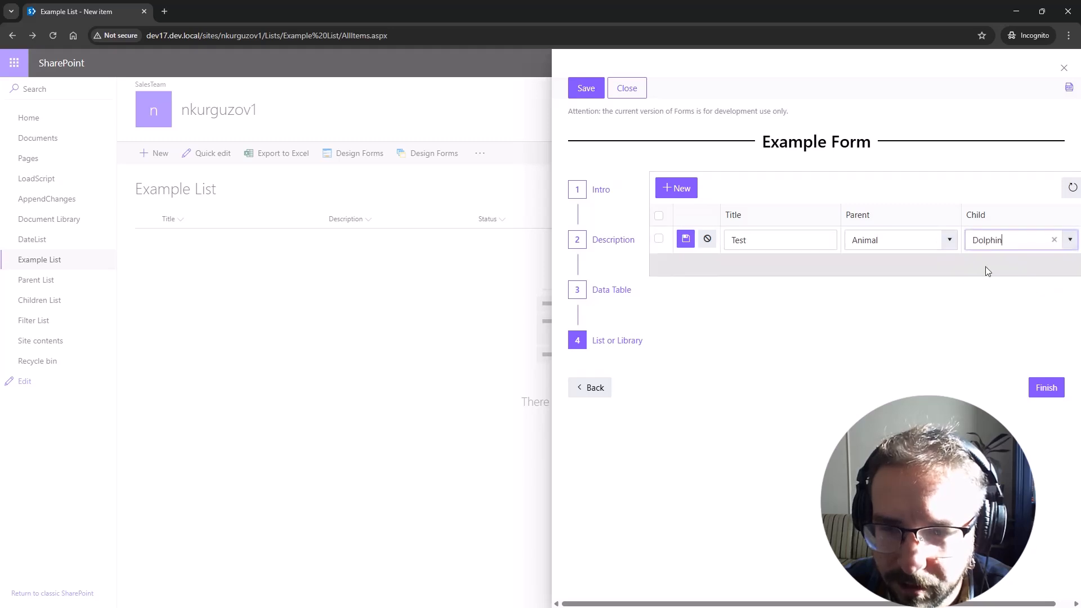
# - Set the record's parent to Tree and its child to Oak, and finish the form
pyautogui.click(950, 239)
pyautogui.click(945, 274)
pyautogui.click(1069, 239)
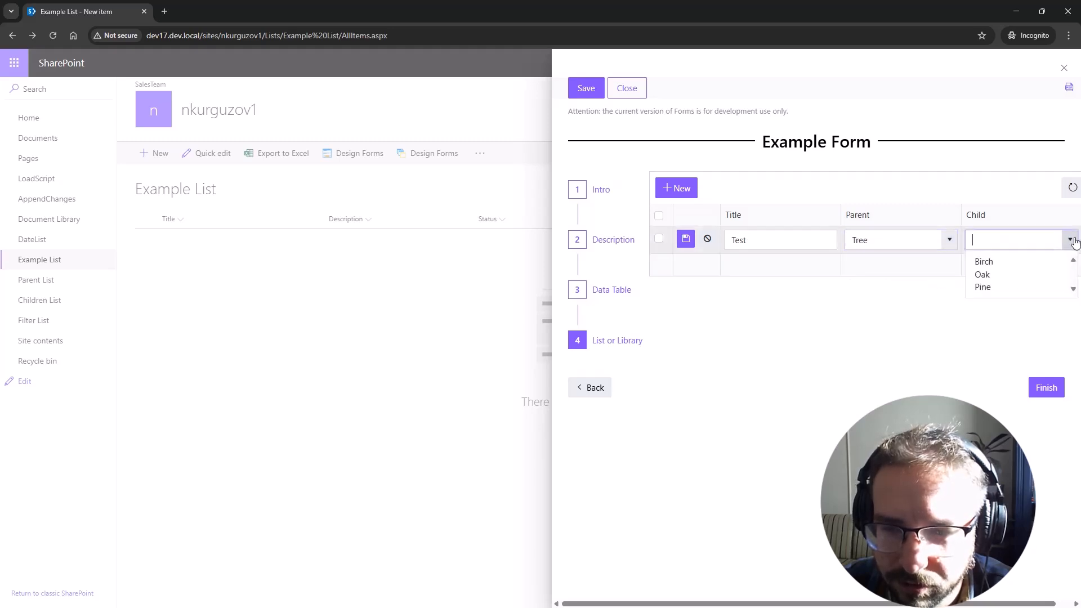
pyautogui.click(1040, 273)
pyautogui.click(1046, 387)
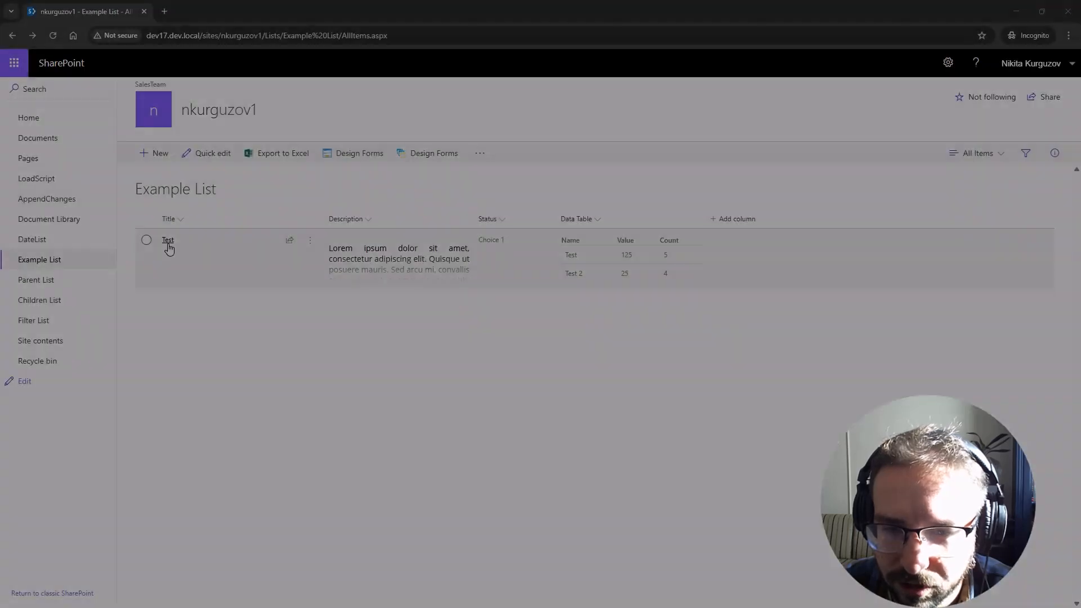
# - Open the saved Test item in Example List and review its wizard steps through to List or Library
pyautogui.click(168, 242)
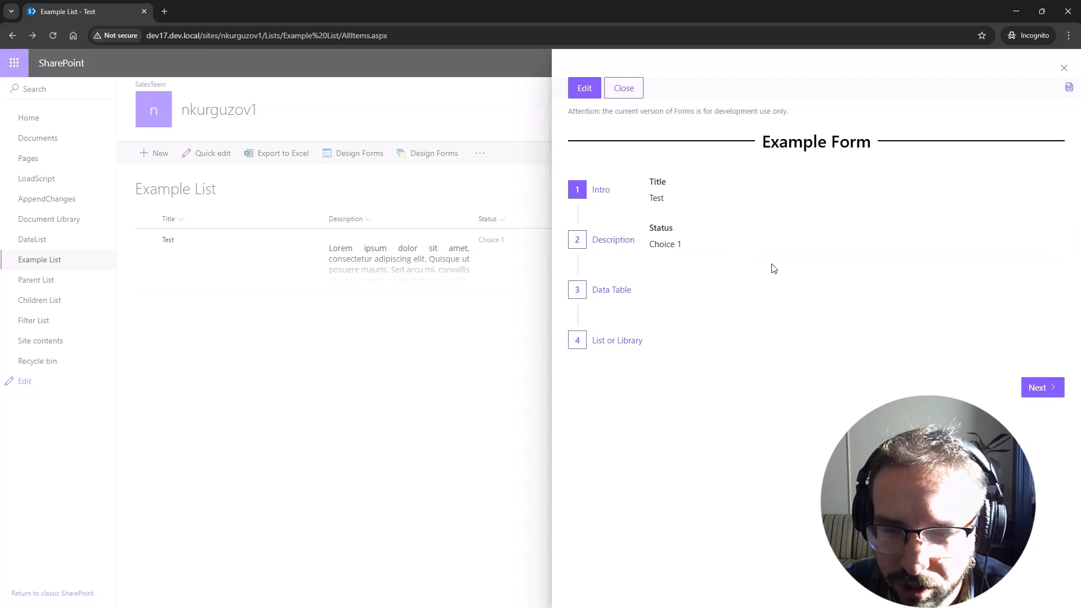
pyautogui.click(1036, 387)
pyautogui.click(1036, 387)
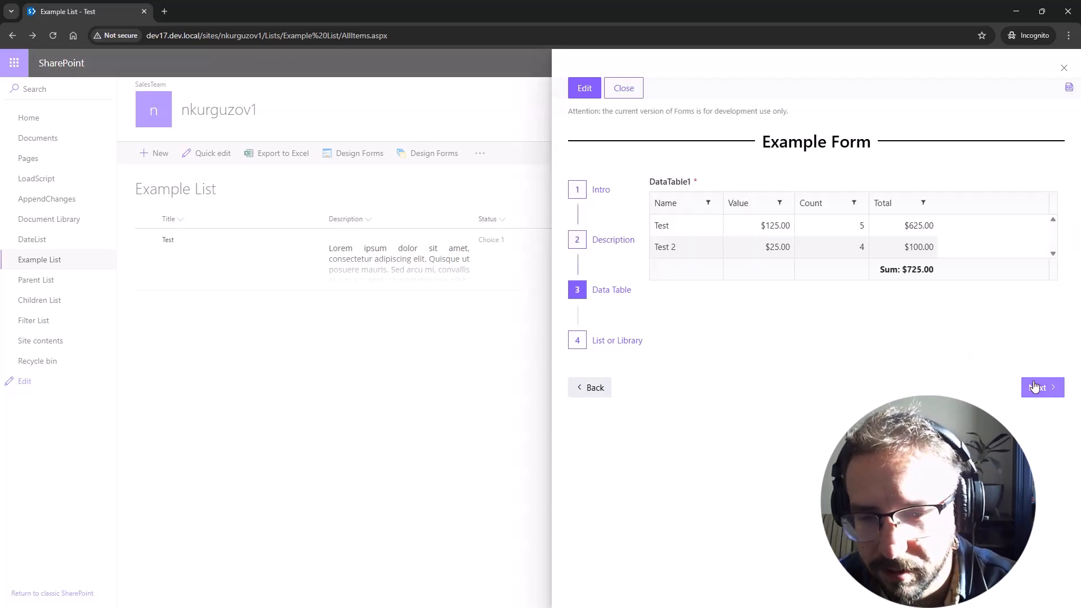
pyautogui.click(1036, 387)
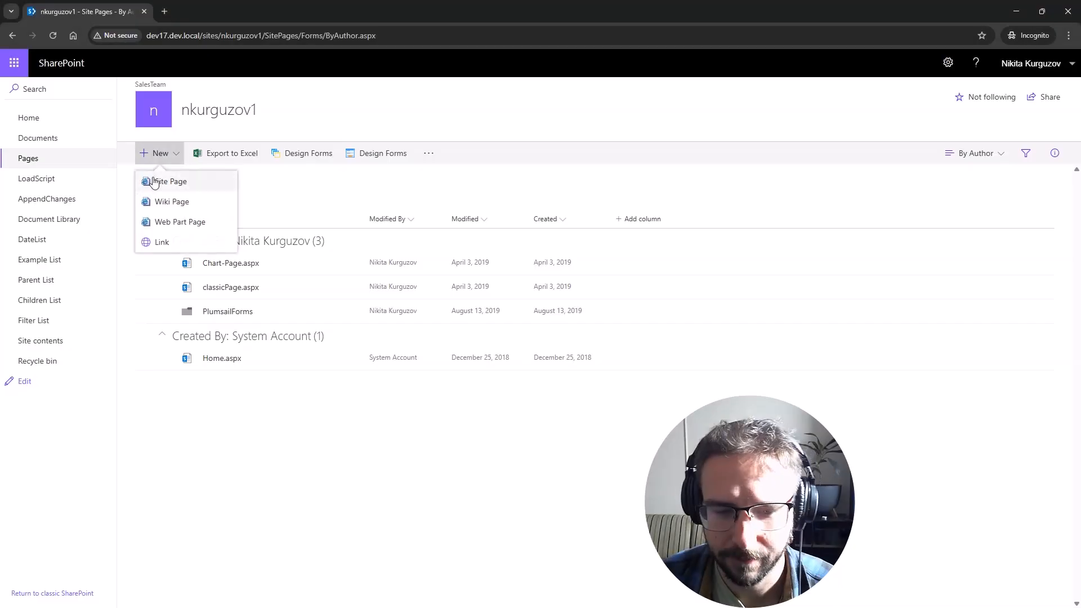
# - Create a site page named Plumsail List Web part and add the Plumsail List web part to it
pyautogui.click(155, 183)
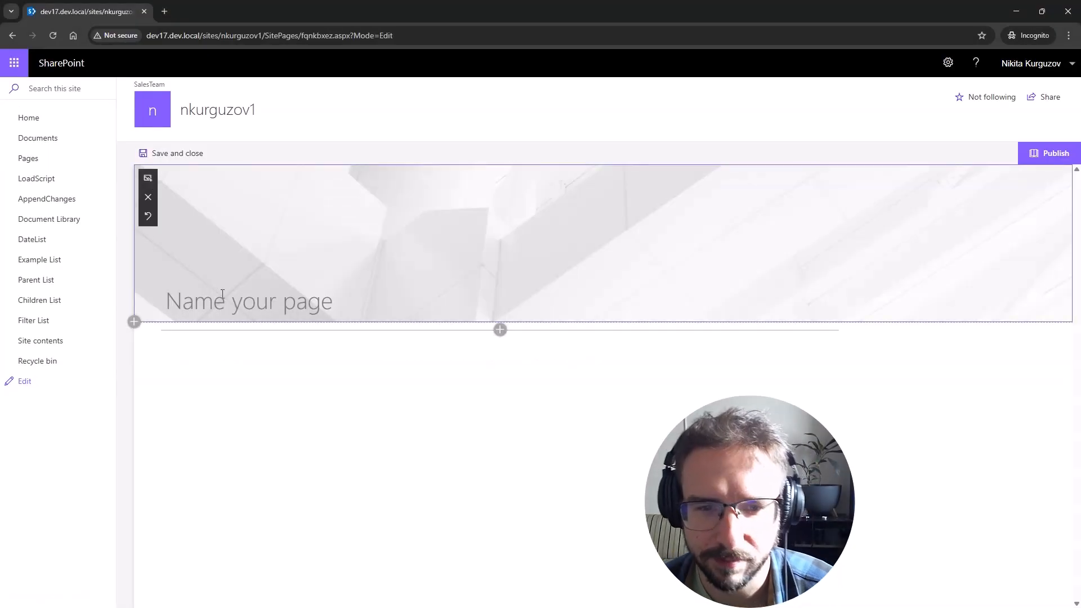
pyautogui.write('Plumsail List Web part')
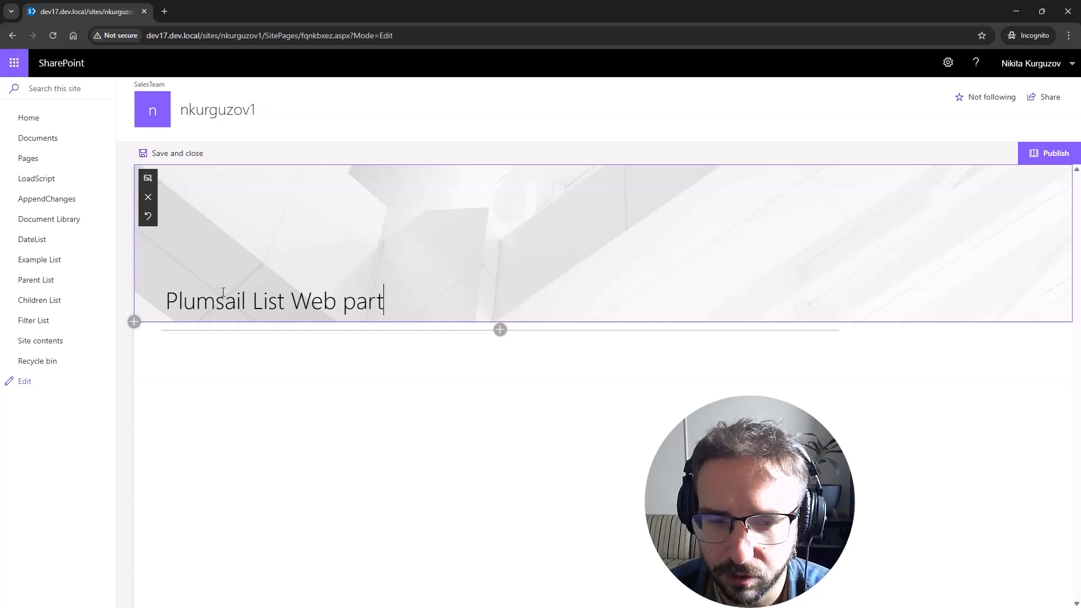
pyautogui.click(500, 329)
pyautogui.write('pl')
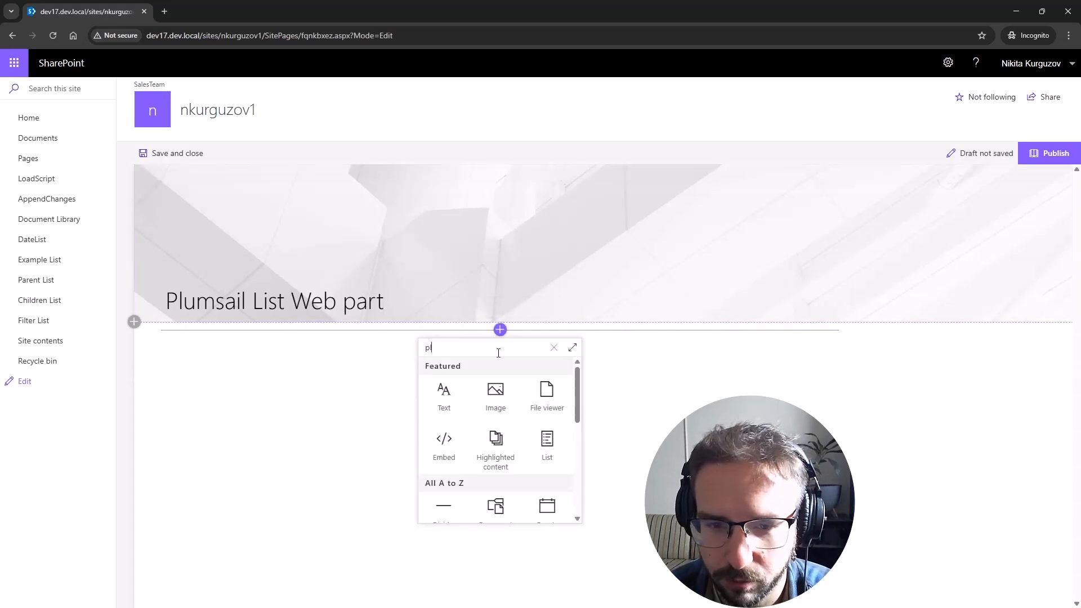
pyautogui.write('umsail')
pyautogui.click(529, 388)
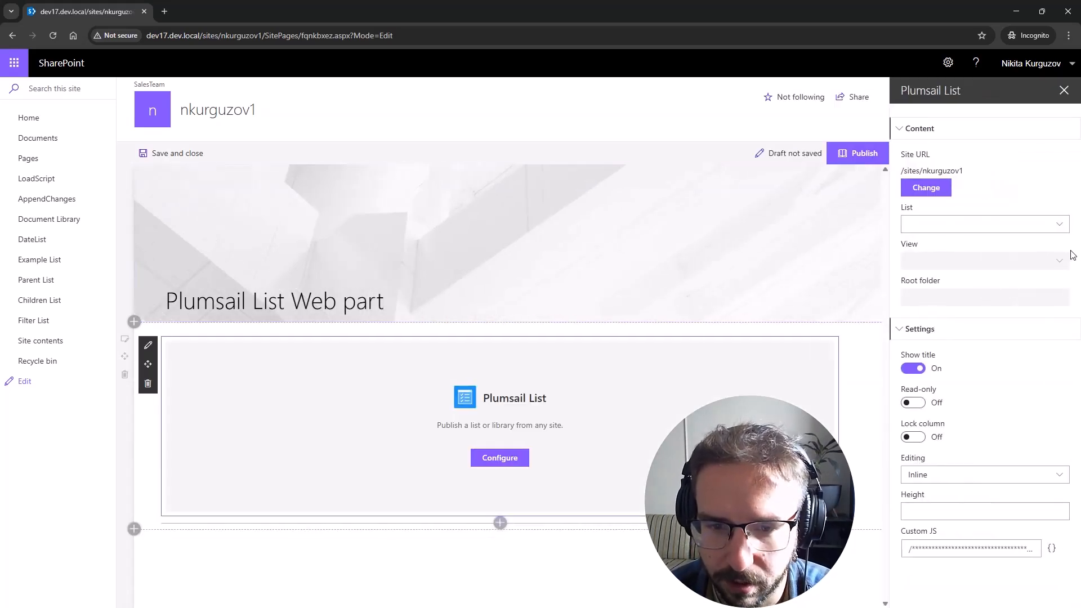
# - Configure the web part to show Example List in the All Items view
pyautogui.click(1053, 224)
pyautogui.click(1011, 325)
pyautogui.click(1063, 261)
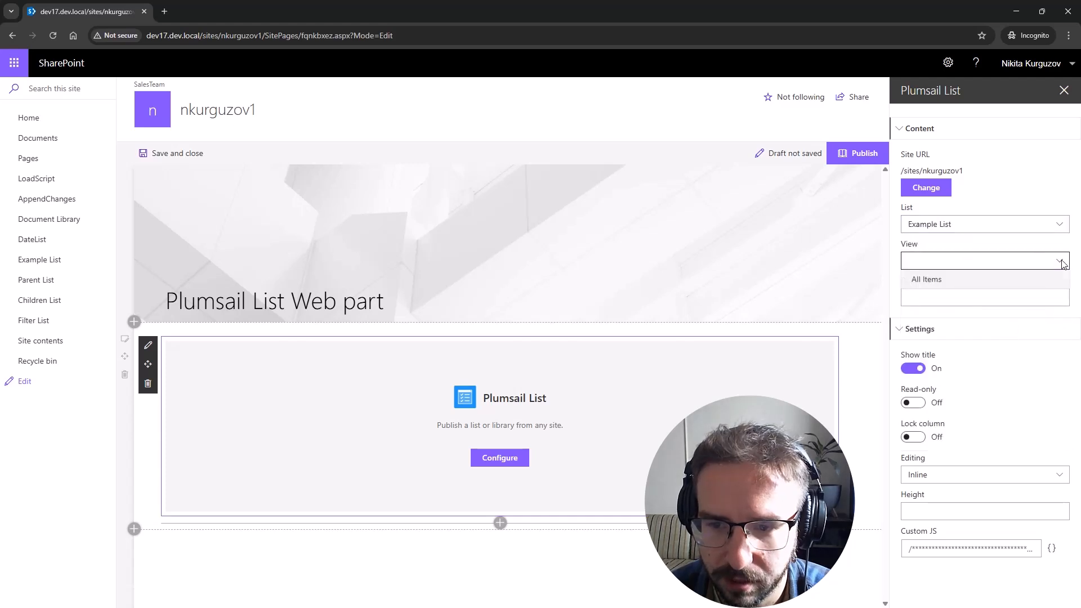
pyautogui.click(1057, 279)
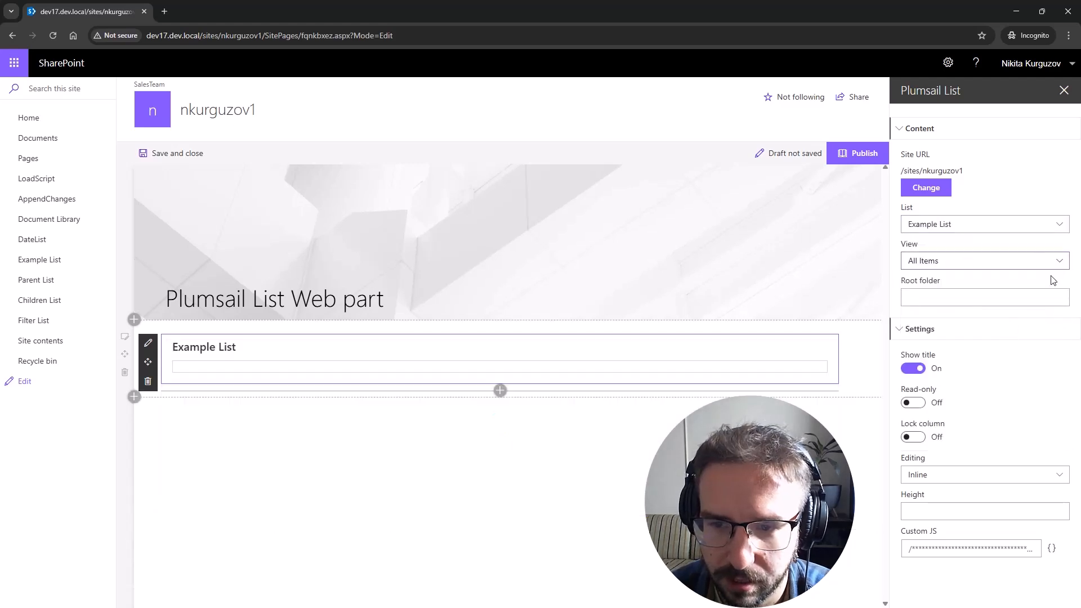
# - Hide the web part's title and try the Read-only setting, leaving it off
pyautogui.click(919, 374)
pyautogui.click(921, 404)
pyautogui.click(921, 404)
# - Test the Lock column setting on the list's column headers and turn it back off
pyautogui.click(921, 438)
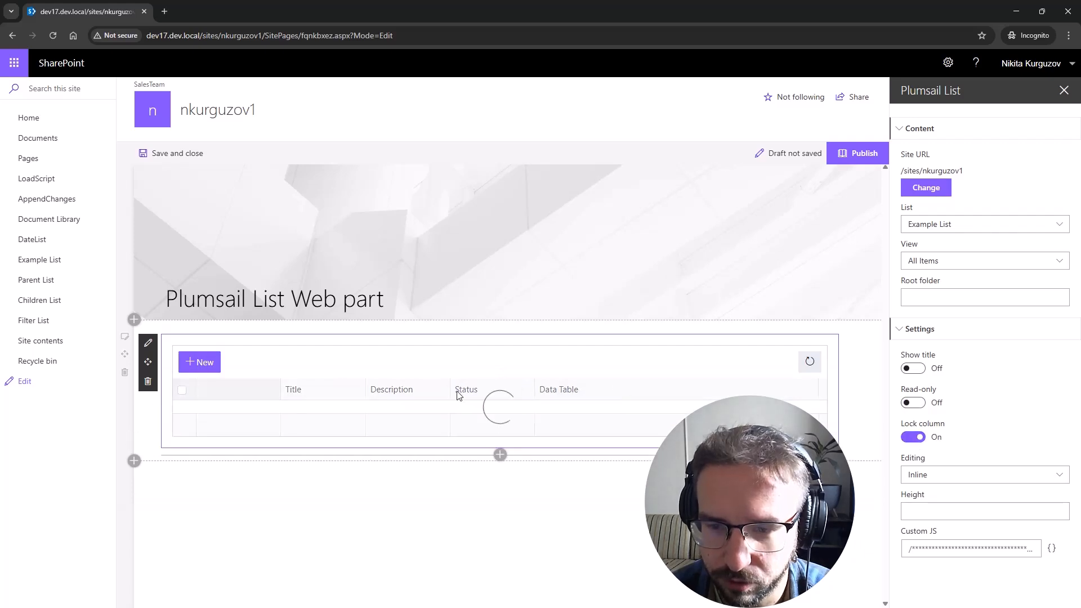
pyautogui.click(524, 395)
pyautogui.click(358, 393)
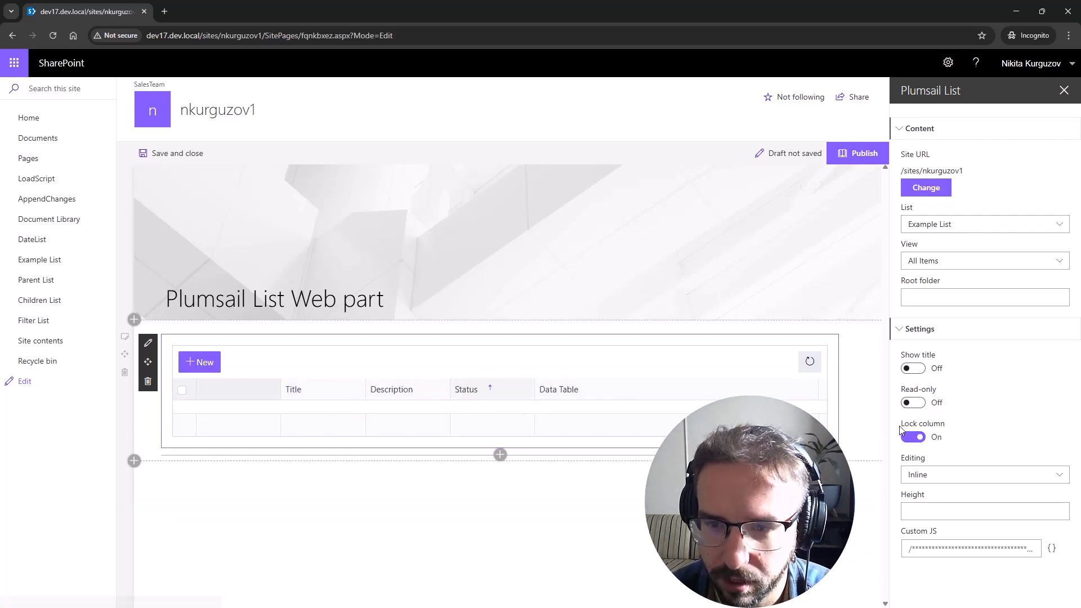
pyautogui.click(908, 437)
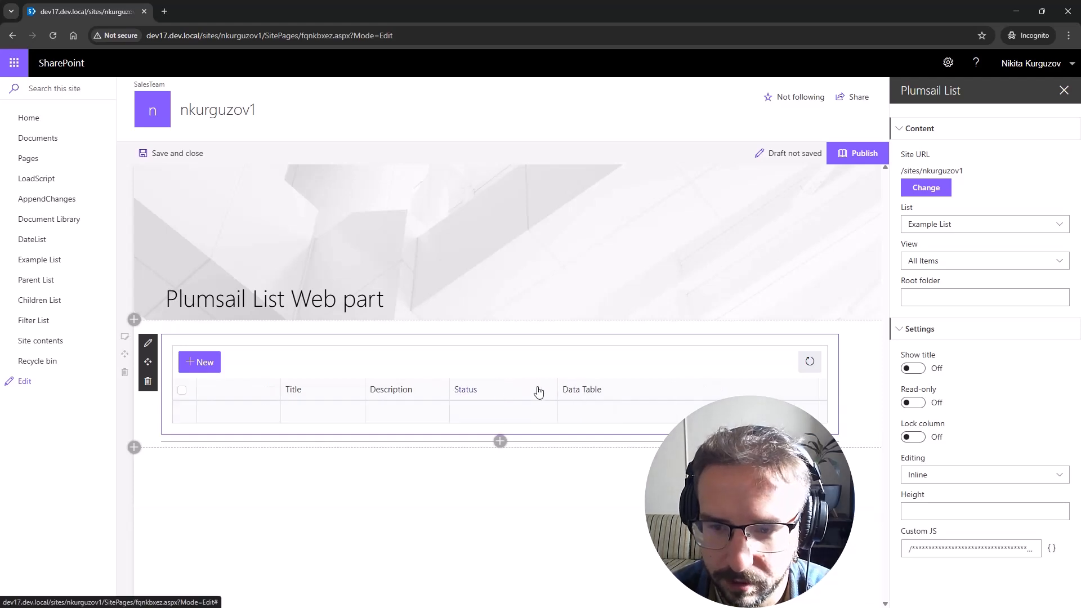
# - Set the web part's editing mode to Dialog and publish the page
pyautogui.click(953, 475)
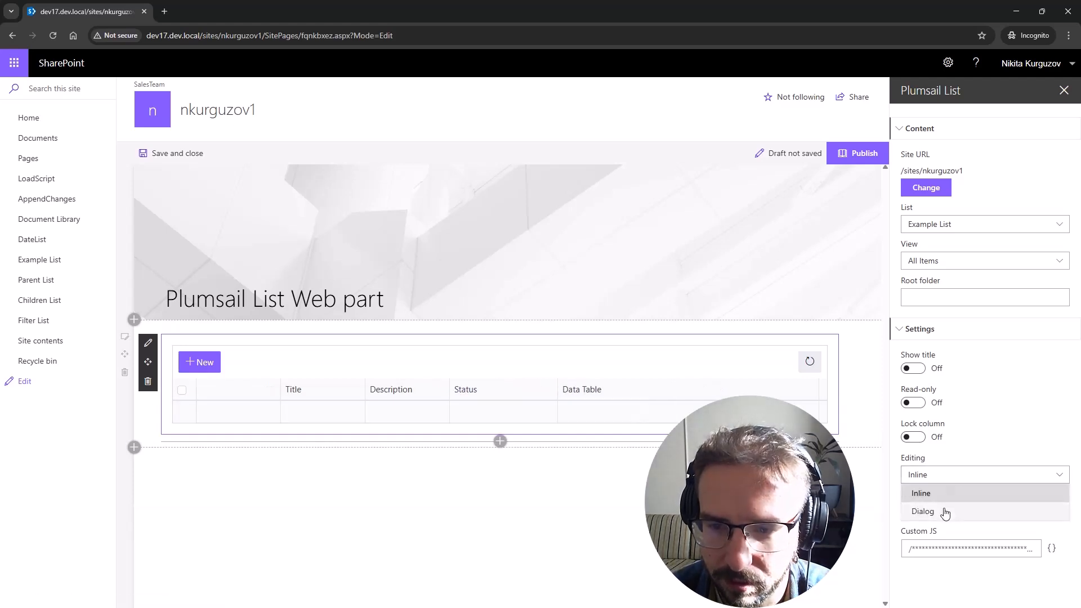
pyautogui.click(945, 512)
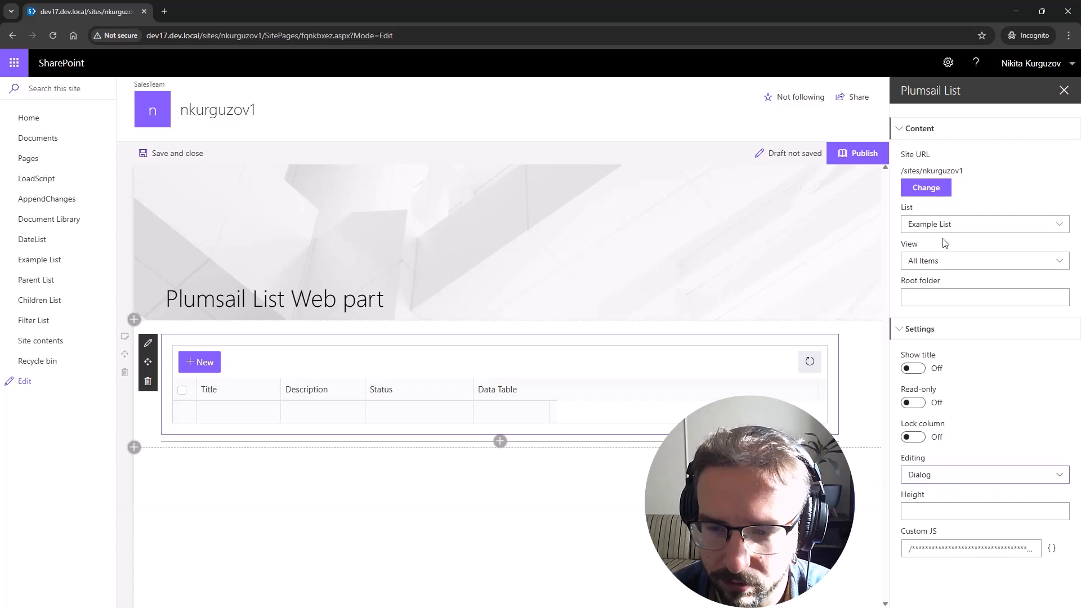
pyautogui.click(853, 152)
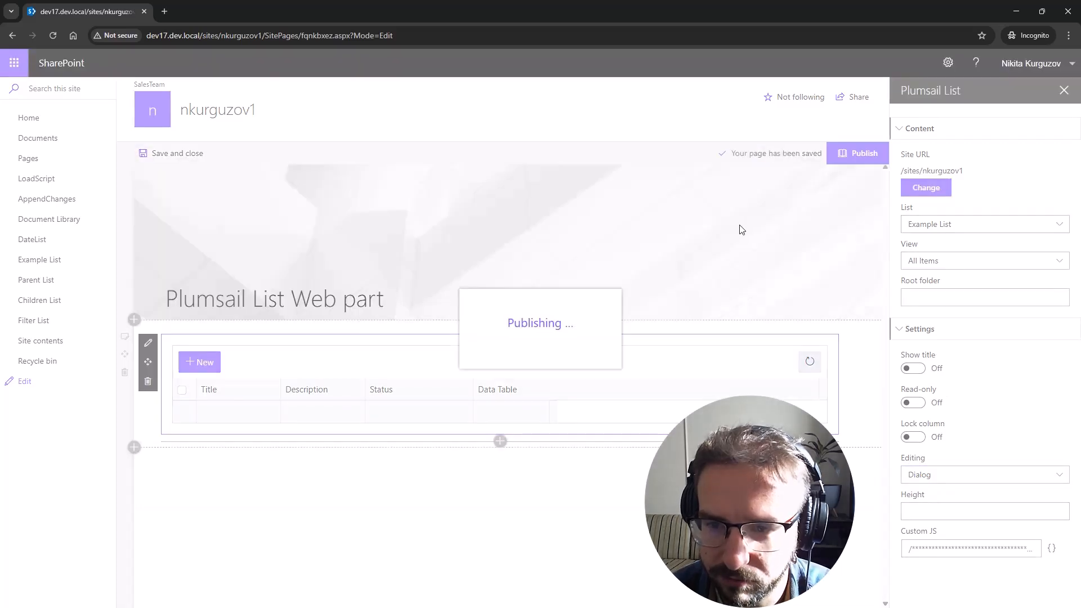
pyautogui.click(1061, 93)
# - Start a new item from the published list with the title Test and a status
pyautogui.click(188, 361)
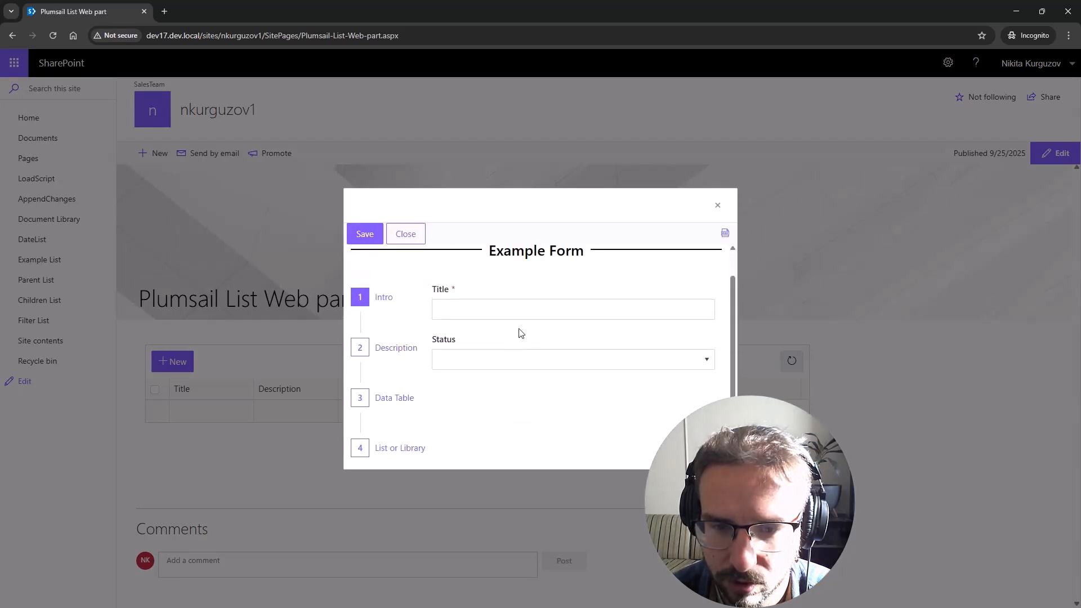
pyautogui.write('Test')
pyautogui.click(700, 359)
pyautogui.click(575, 383)
# - Enter the description Test test test in the enlarged form dialog and continue to the Data Table step
pyautogui.click(396, 347)
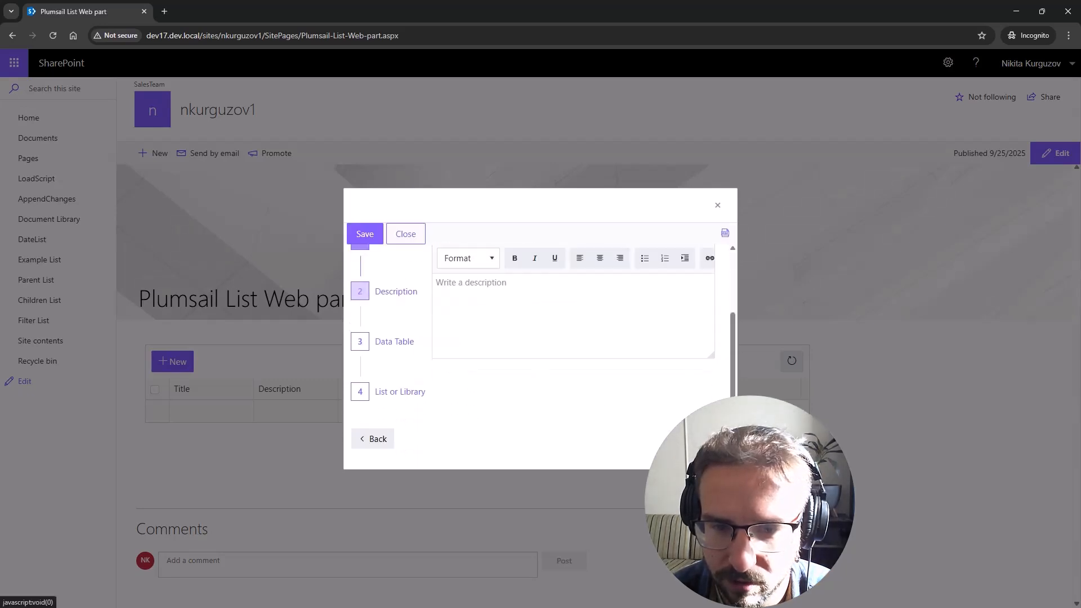
pyautogui.click(598, 377)
pyautogui.write('Test test test')
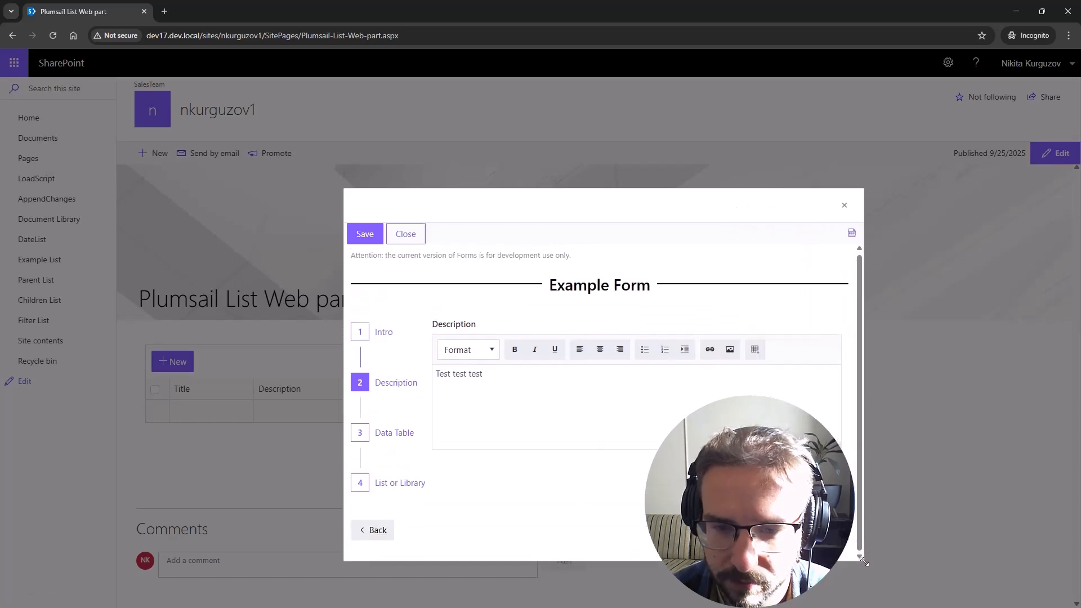
pyautogui.click(804, 531)
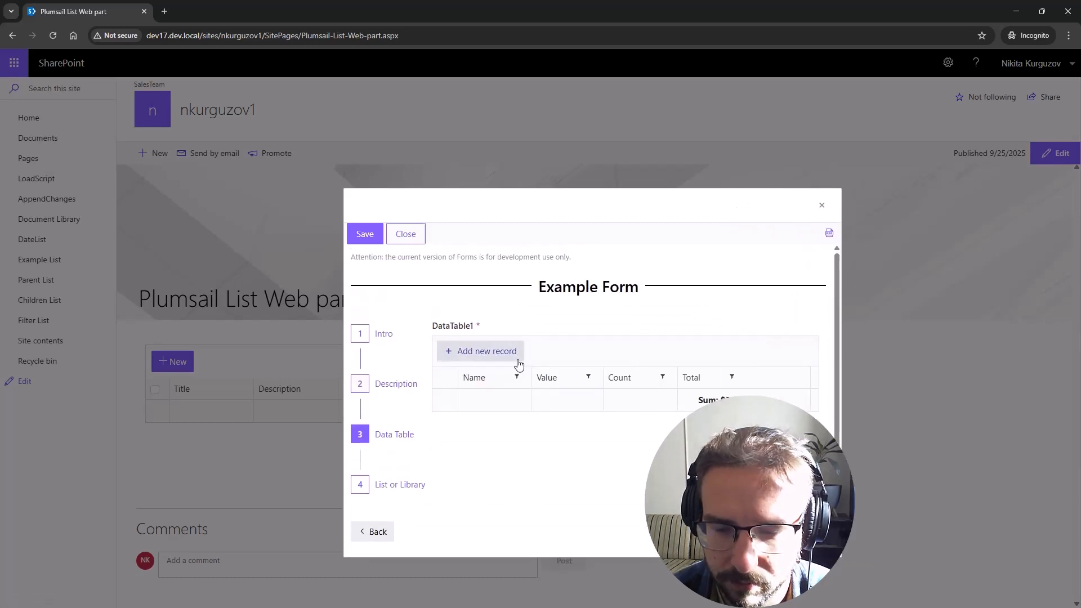
# - Add a data table record with the name Test, the value 25 and the count 5
pyautogui.click(506, 354)
pyautogui.write('Test')
pyautogui.click(579, 401)
pyautogui.write('25')
pyautogui.click(651, 404)
pyautogui.write('5')
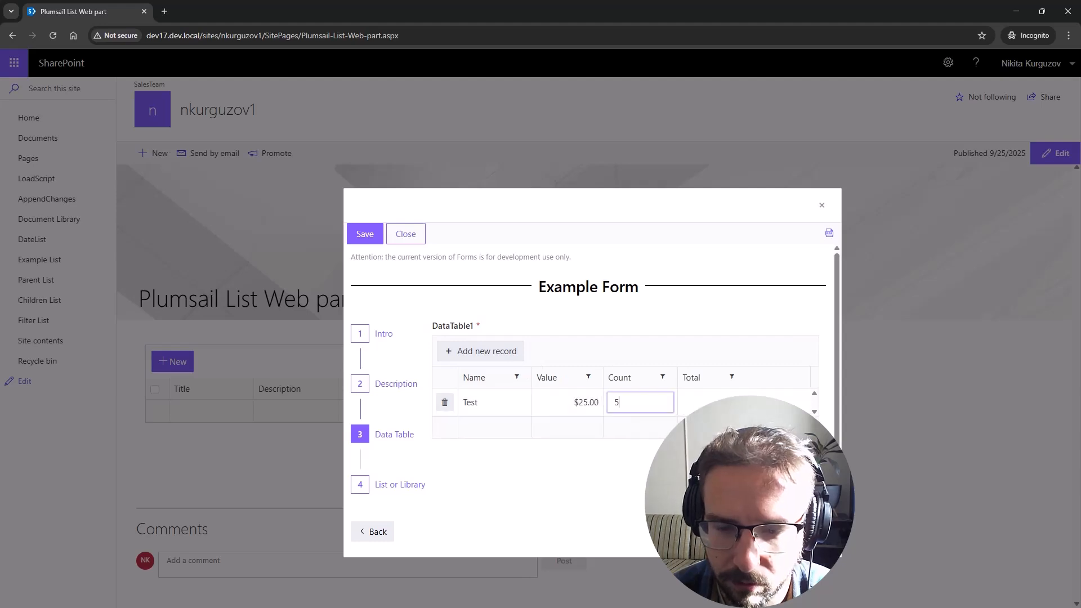
pyautogui.click(459, 489)
# - Continue to the List or Library step and change the existing Test record to parent Software and child Plumsail Forms
pyautogui.click(804, 532)
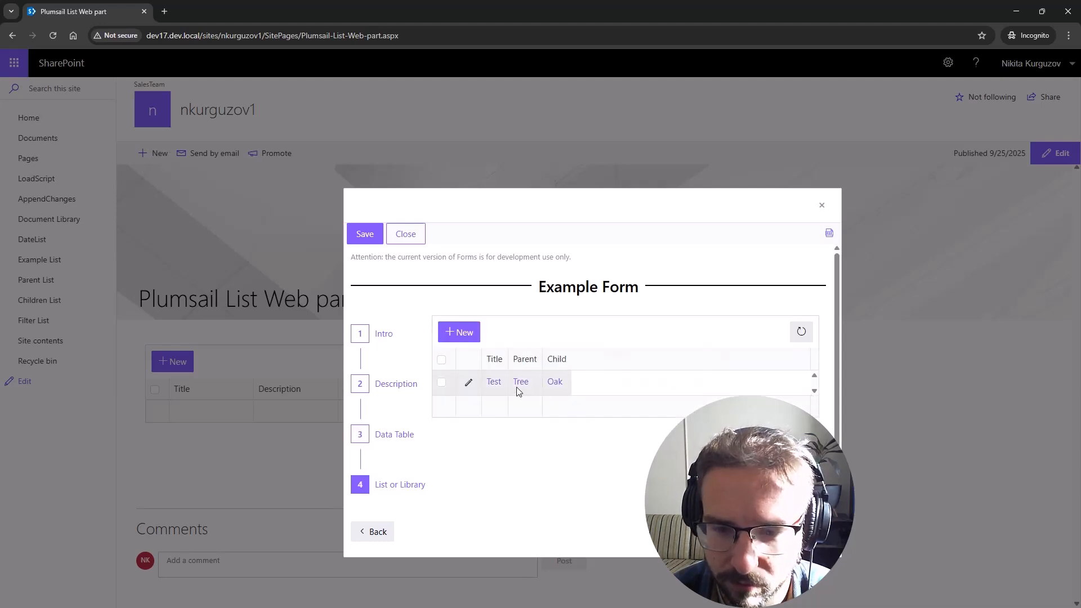
pyautogui.click(470, 382)
pyautogui.click(730, 385)
pyautogui.click(707, 431)
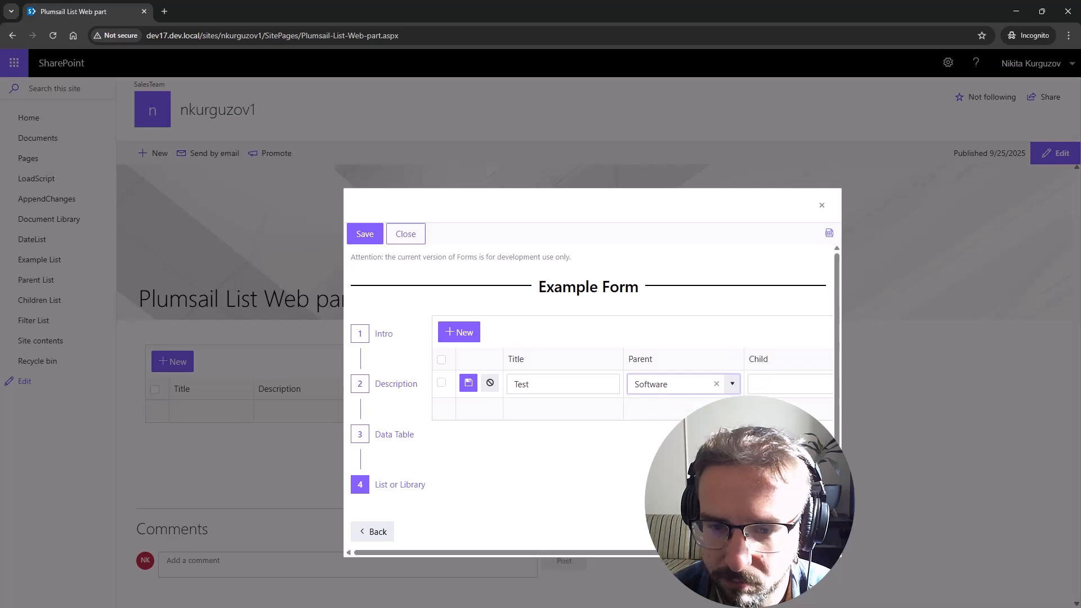
pyautogui.hscroll(2, 804, 385)
pyautogui.click(804, 385)
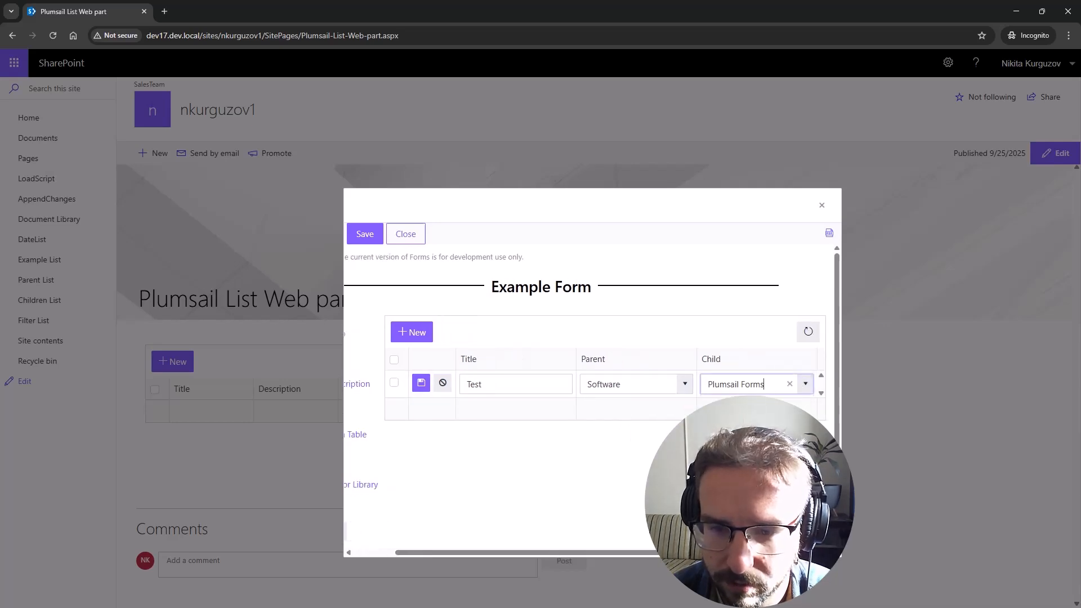